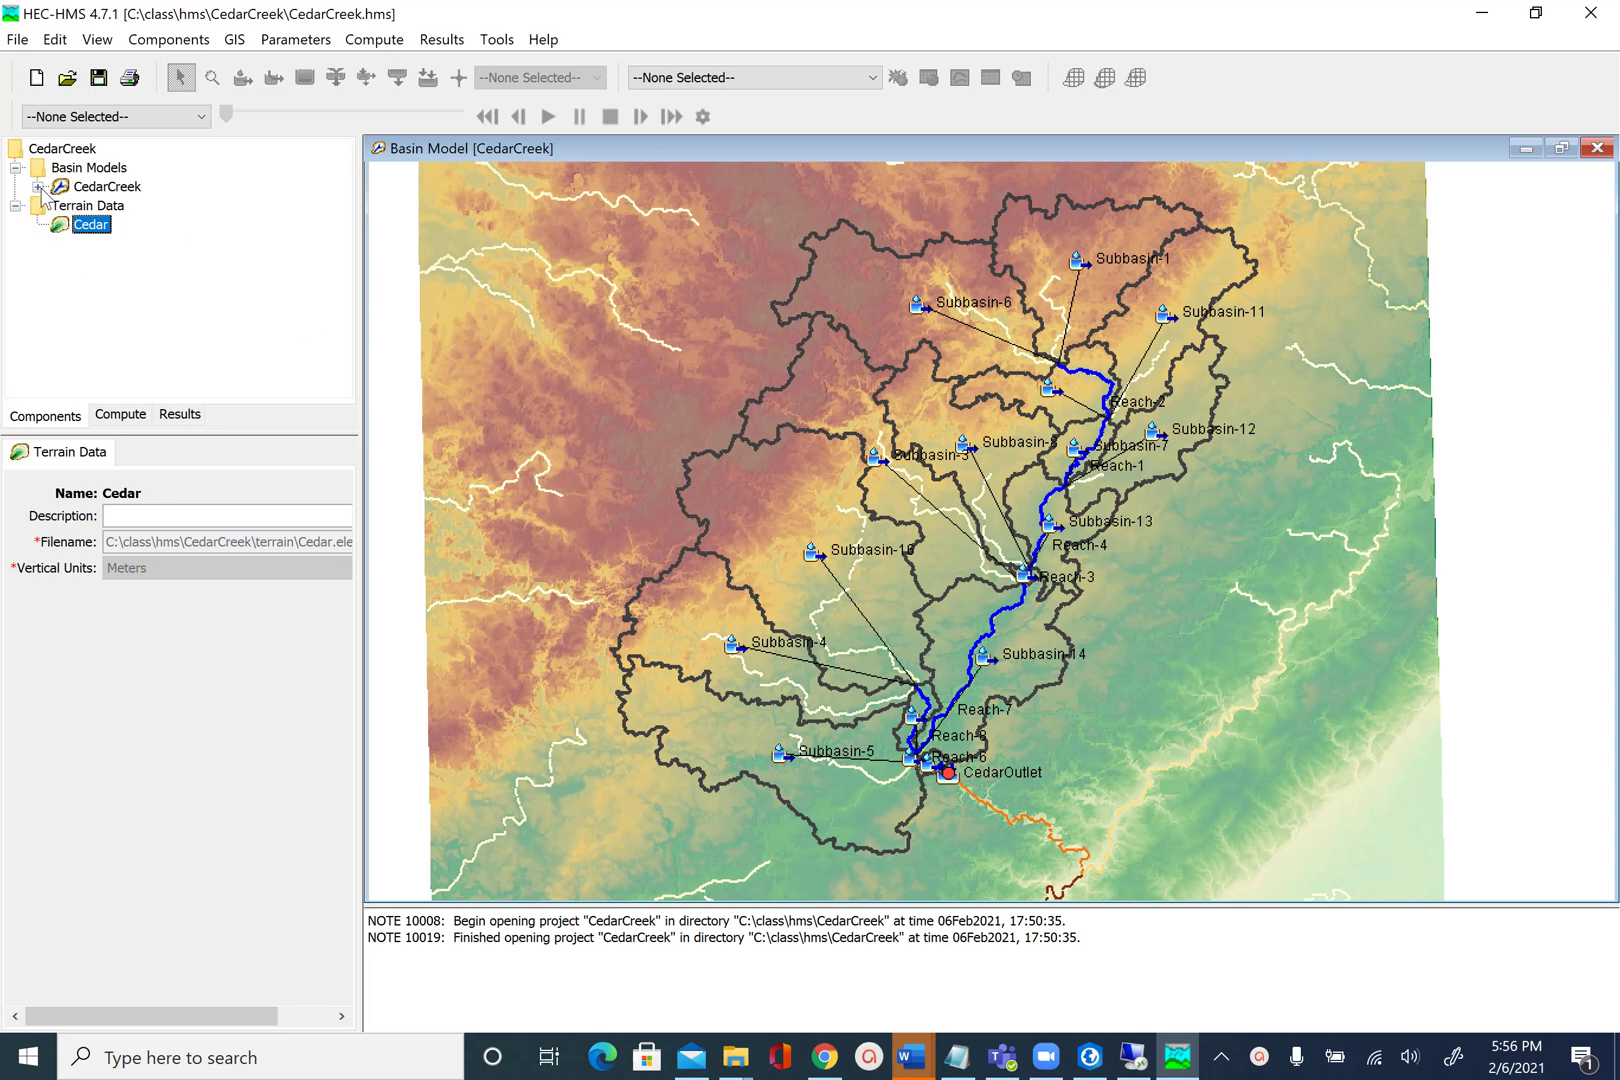
Step: Expand the CedarCreek basin model and view Subbasin-6's SCS Curve Number loss and SCS Unit Hydrograph transform parameters
left_click(38, 187)
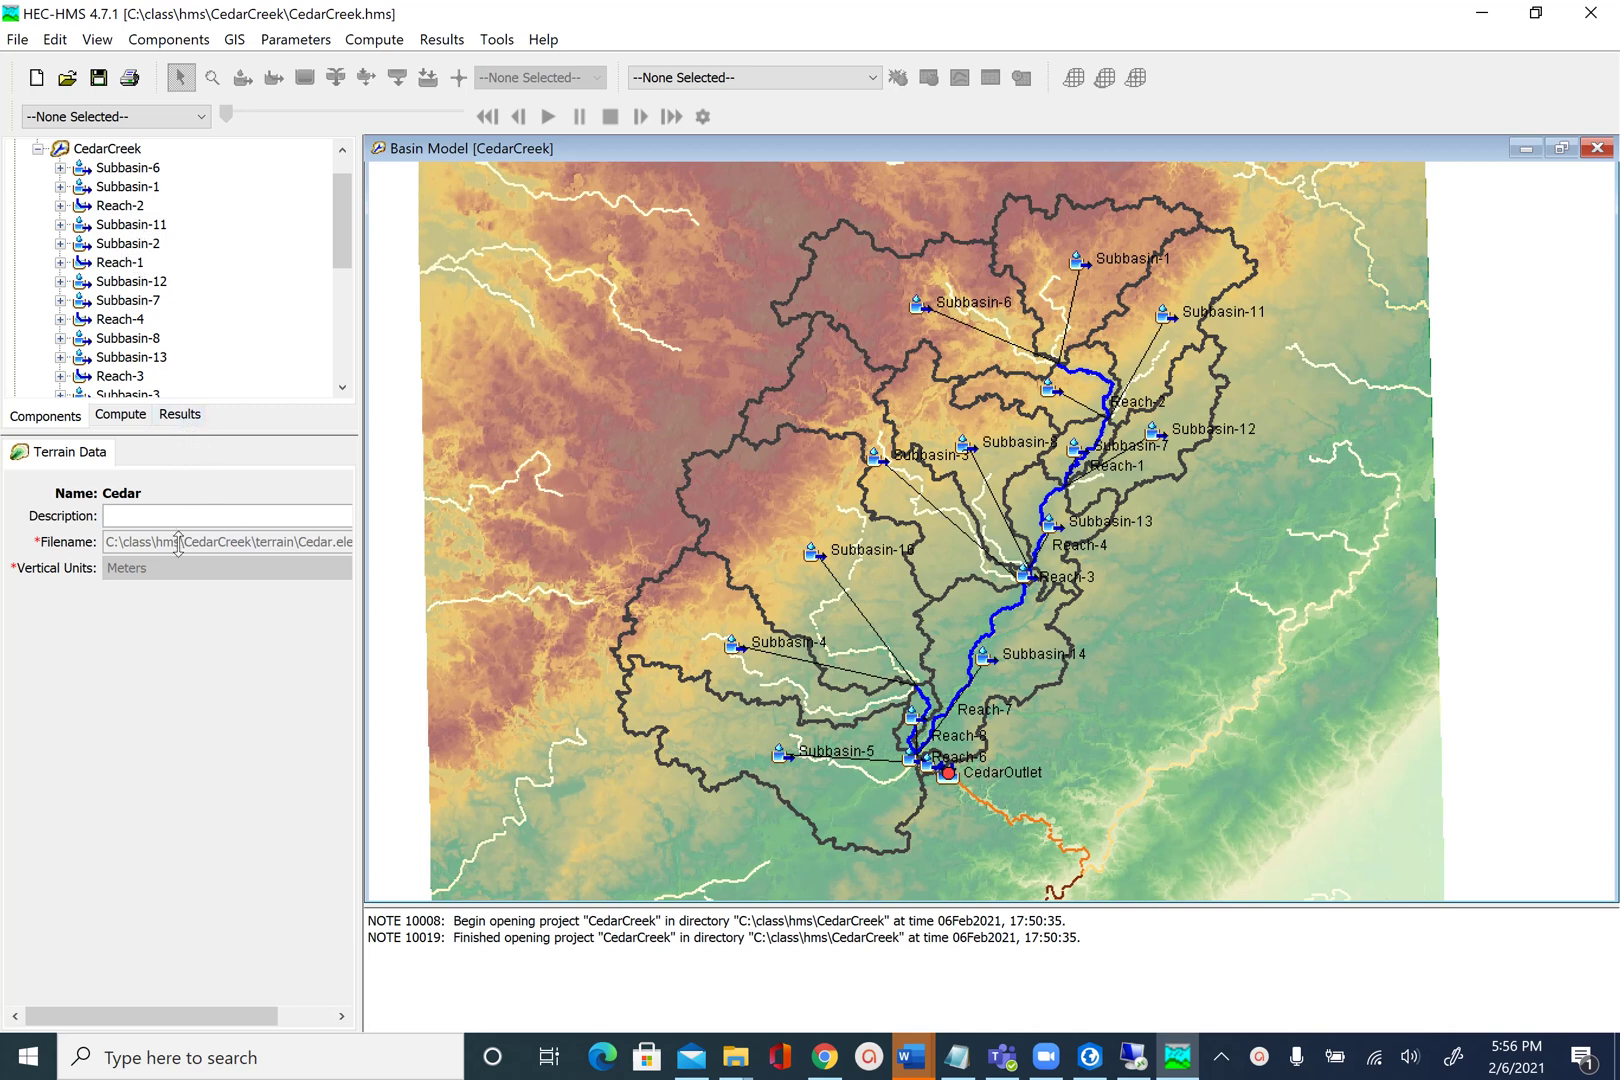
left_click_drag(211, 430, 202, 568)
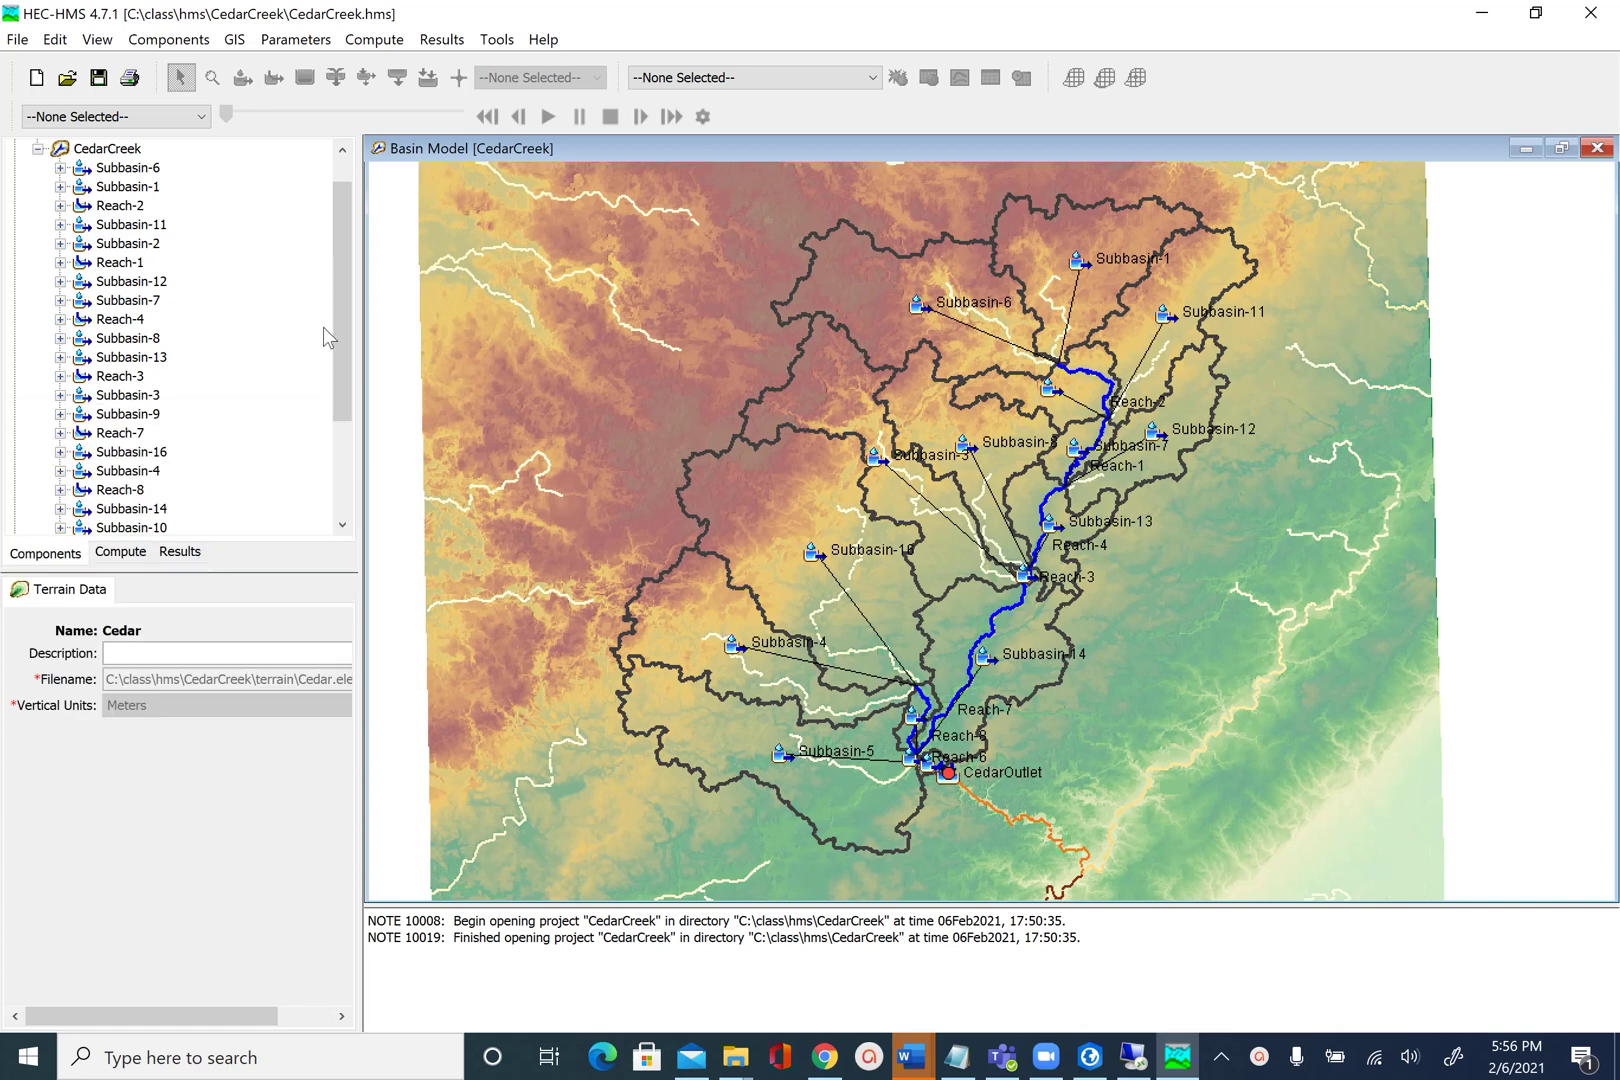
scroll(332, 280, "up", 1)
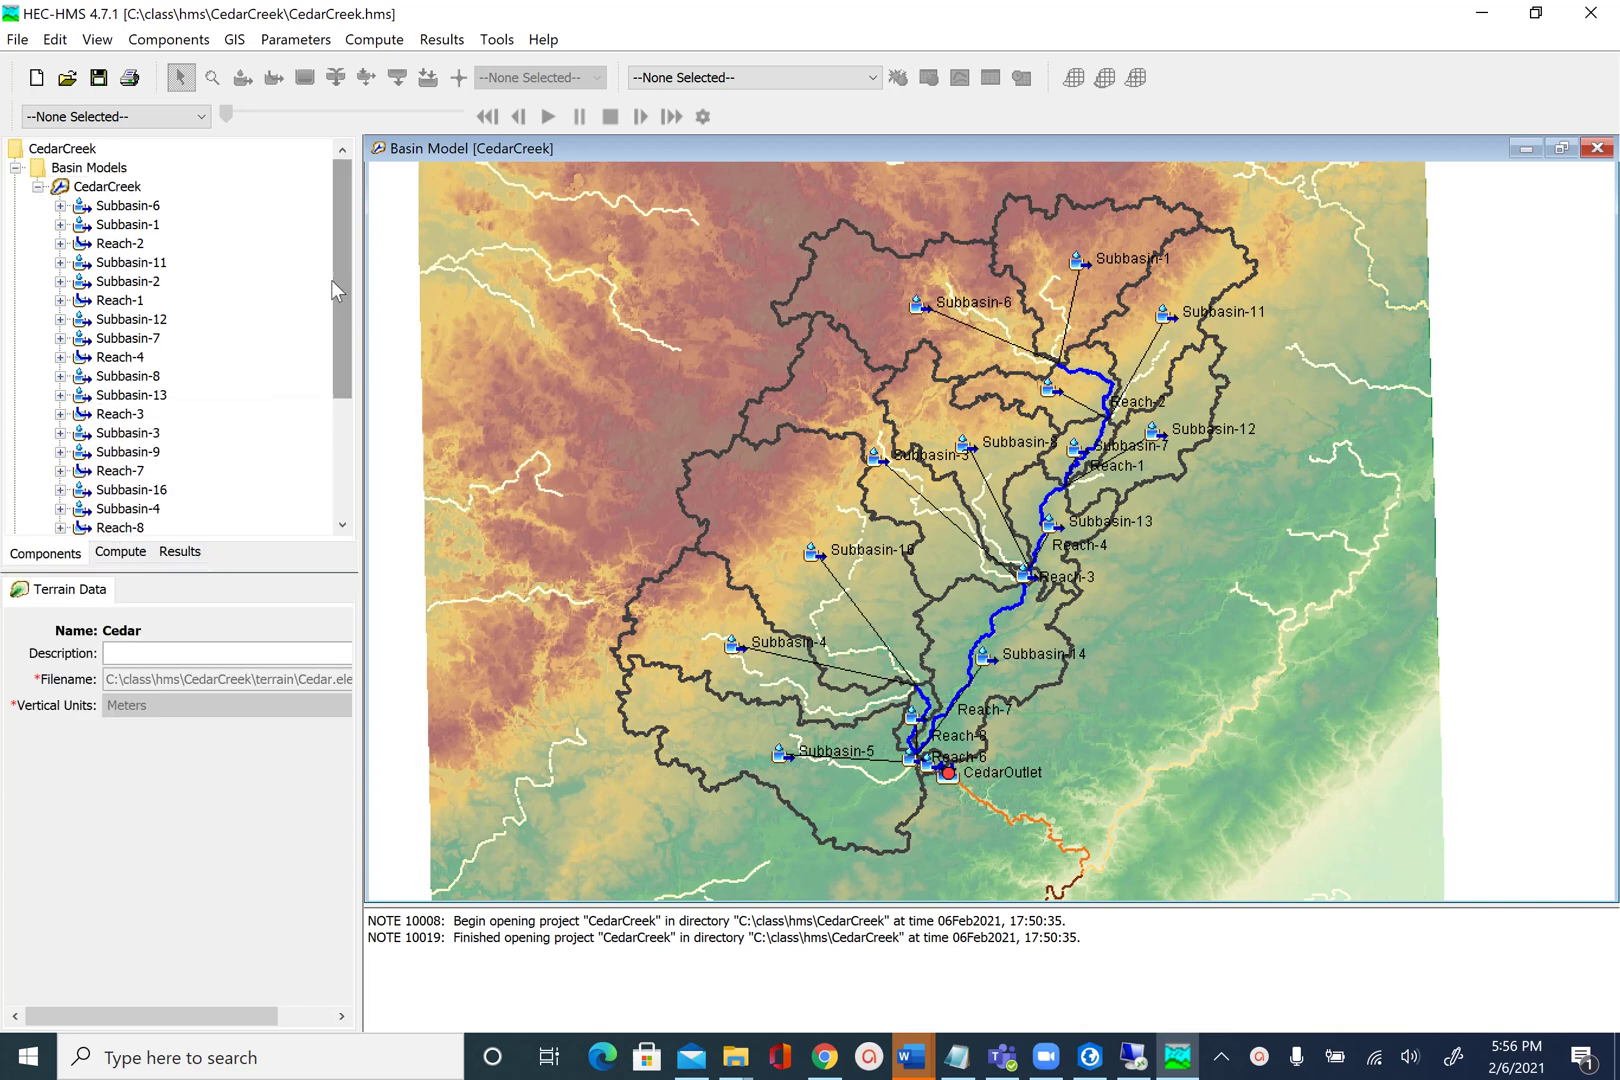
left_click(59, 207)
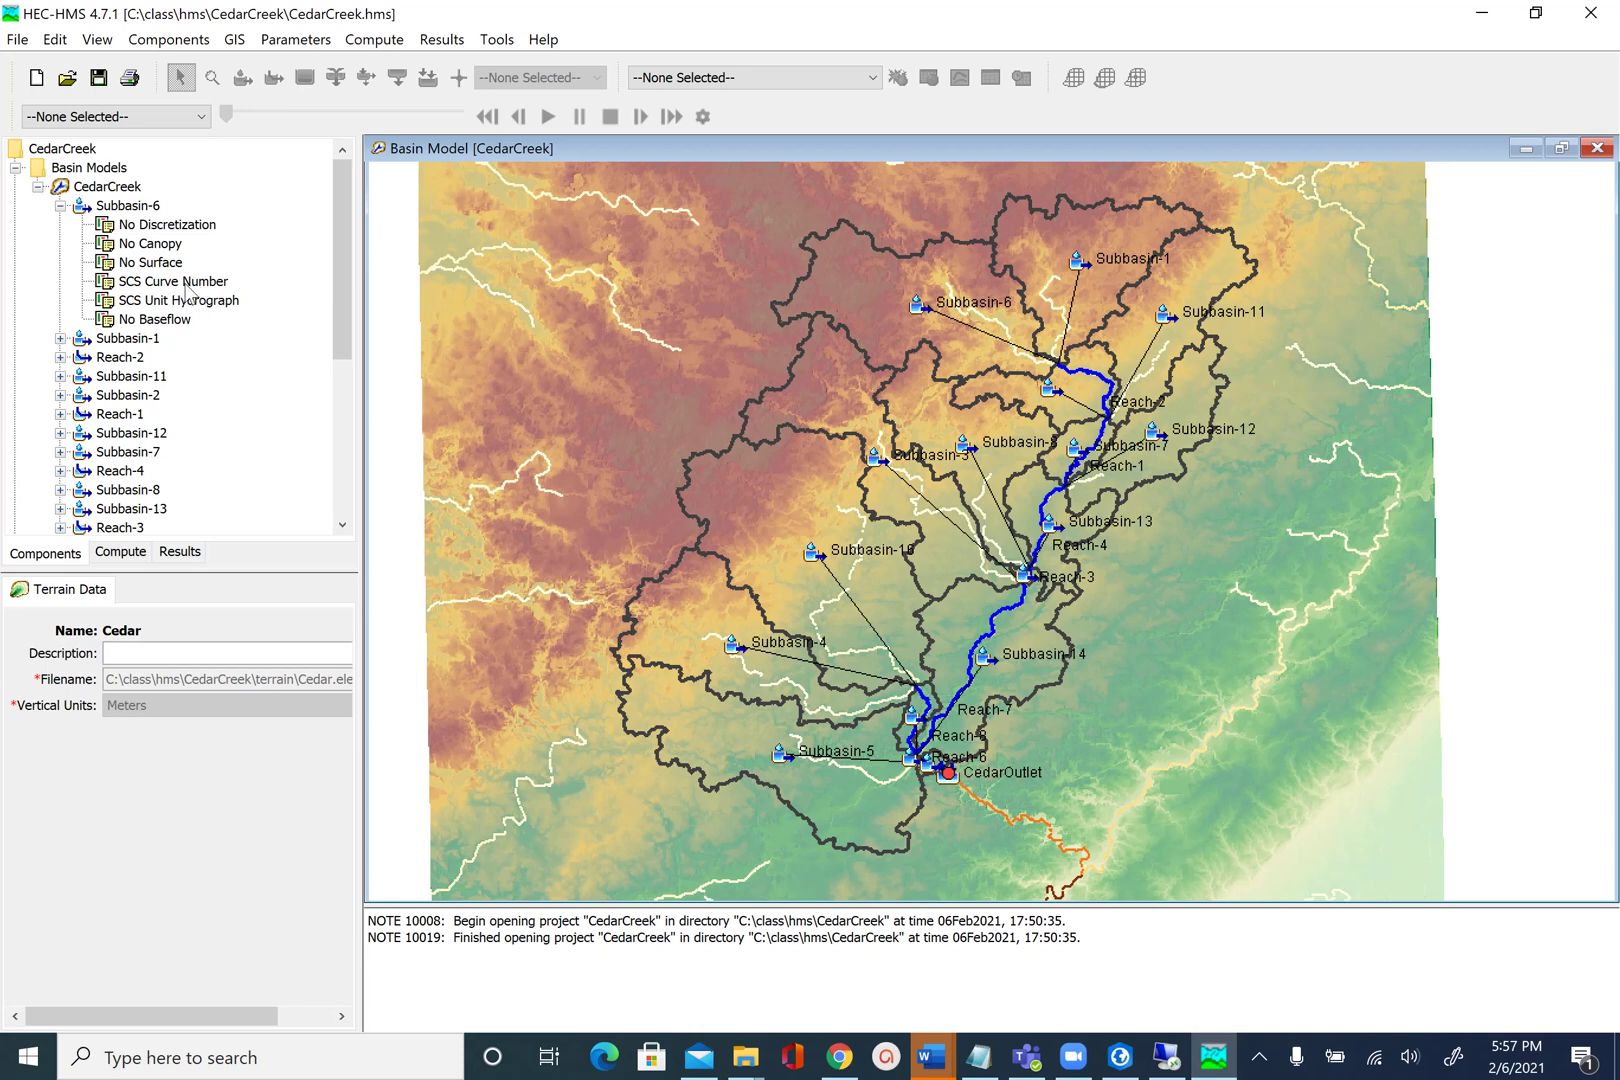
left_click(186, 284)
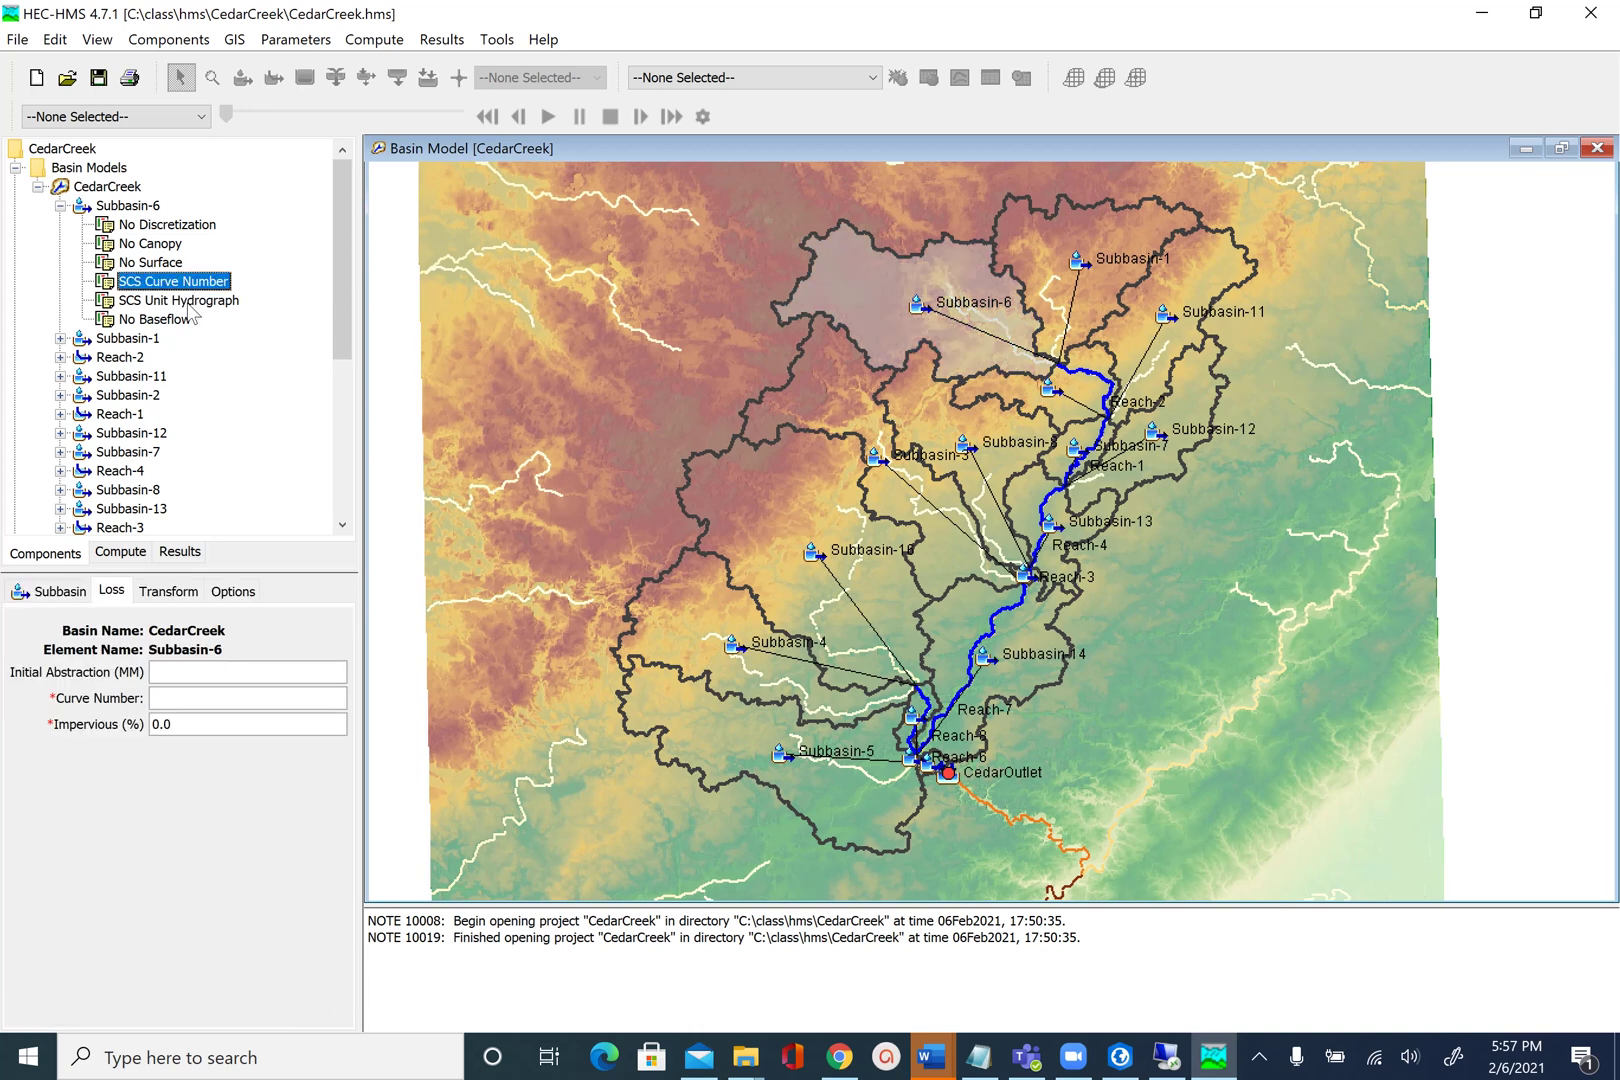
left_click(189, 306)
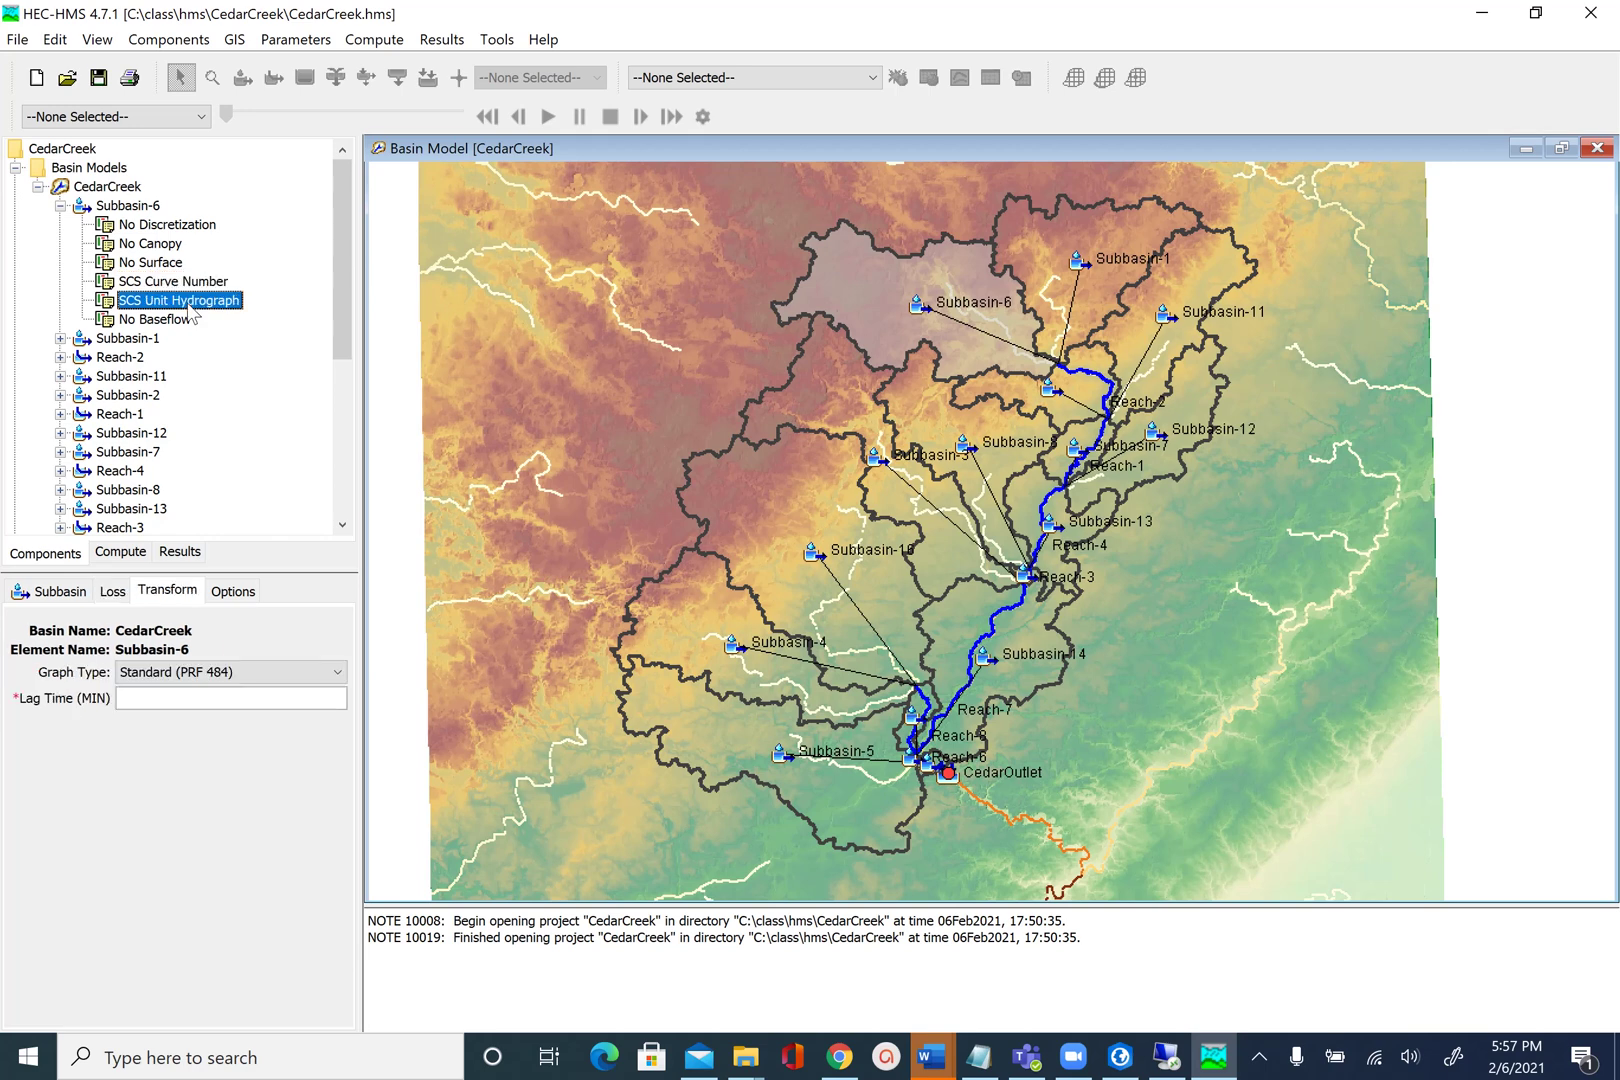
Step: Review Reach-2's Muskingum routing parameters, recheck Subbasin-6's loss, surface and transform settings, and collapse both elements
left_click(60, 357)
left_click(155, 377)
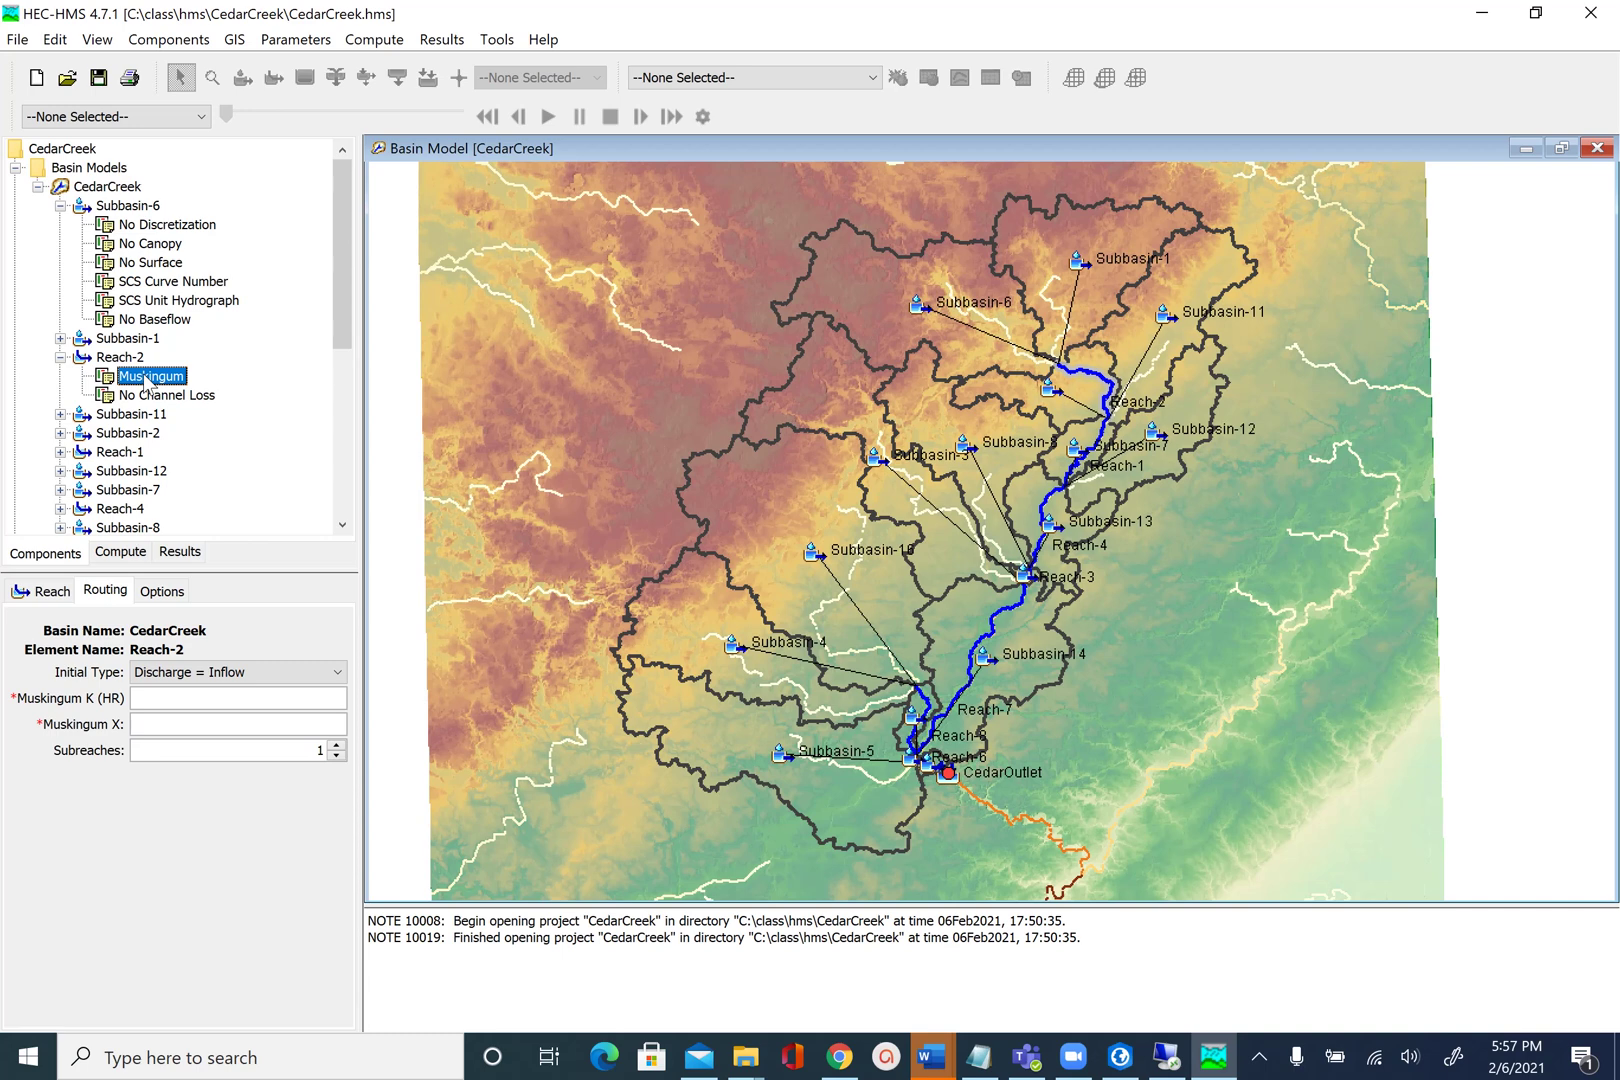
left_click(176, 283)
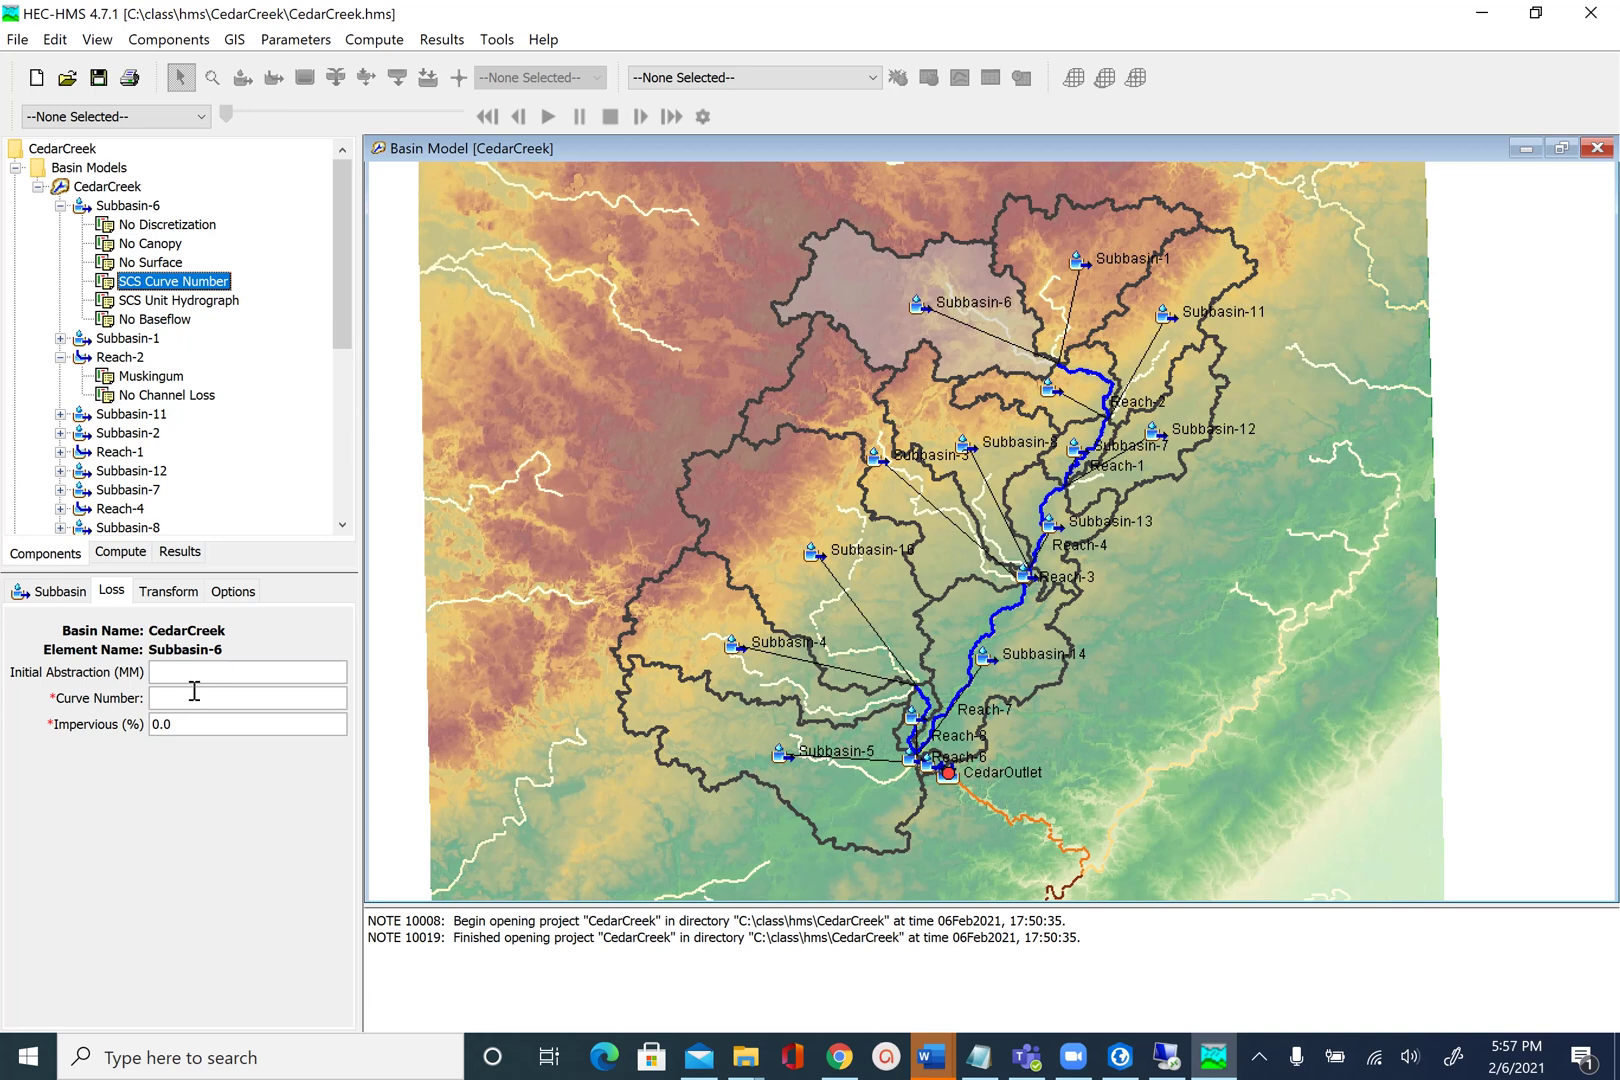
left_click(160, 264)
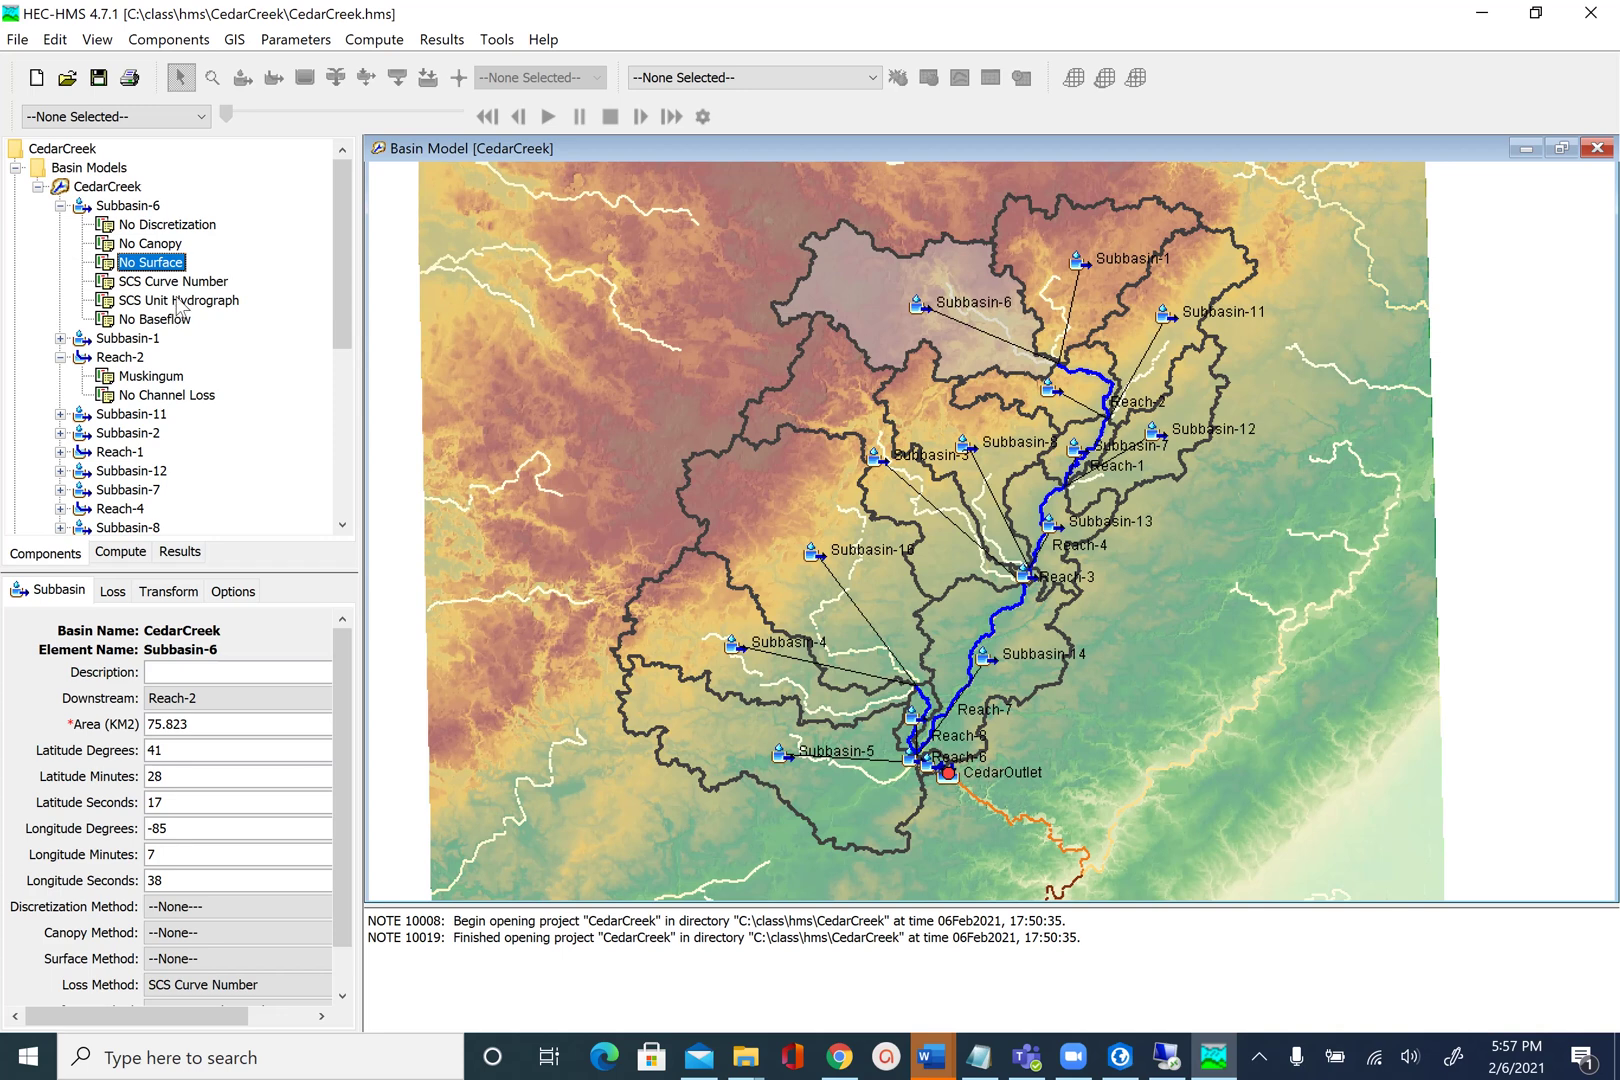
left_click(180, 302)
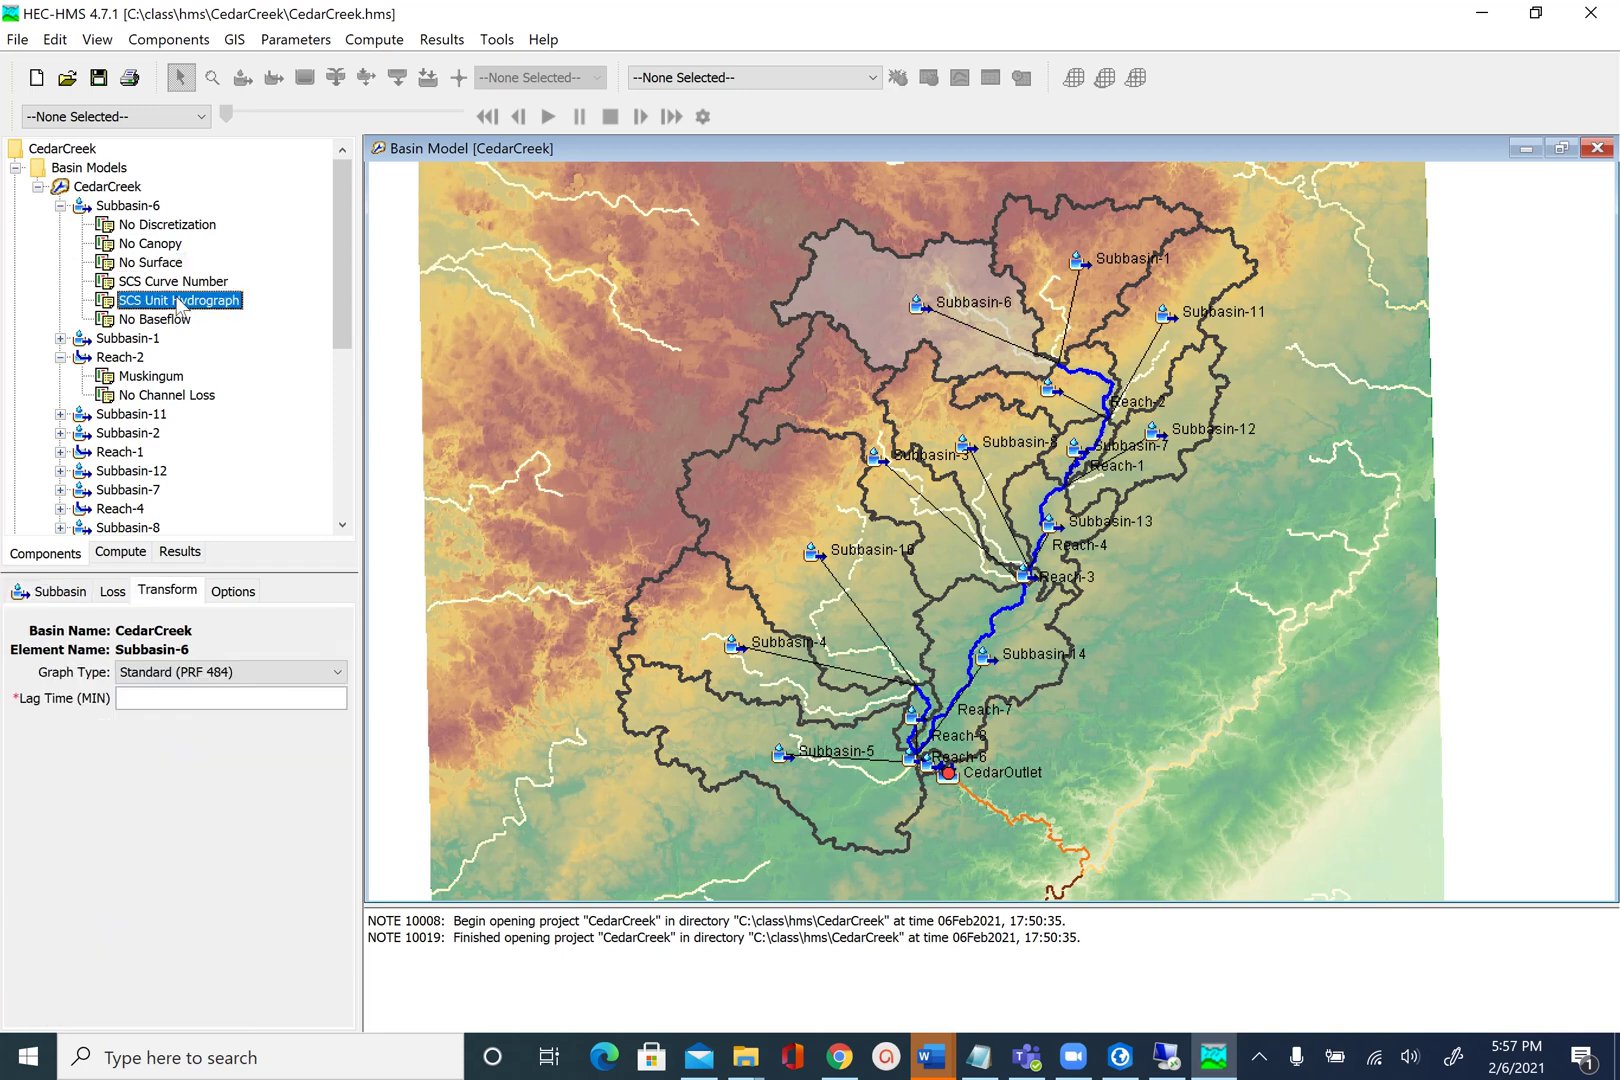
left_click(60, 205)
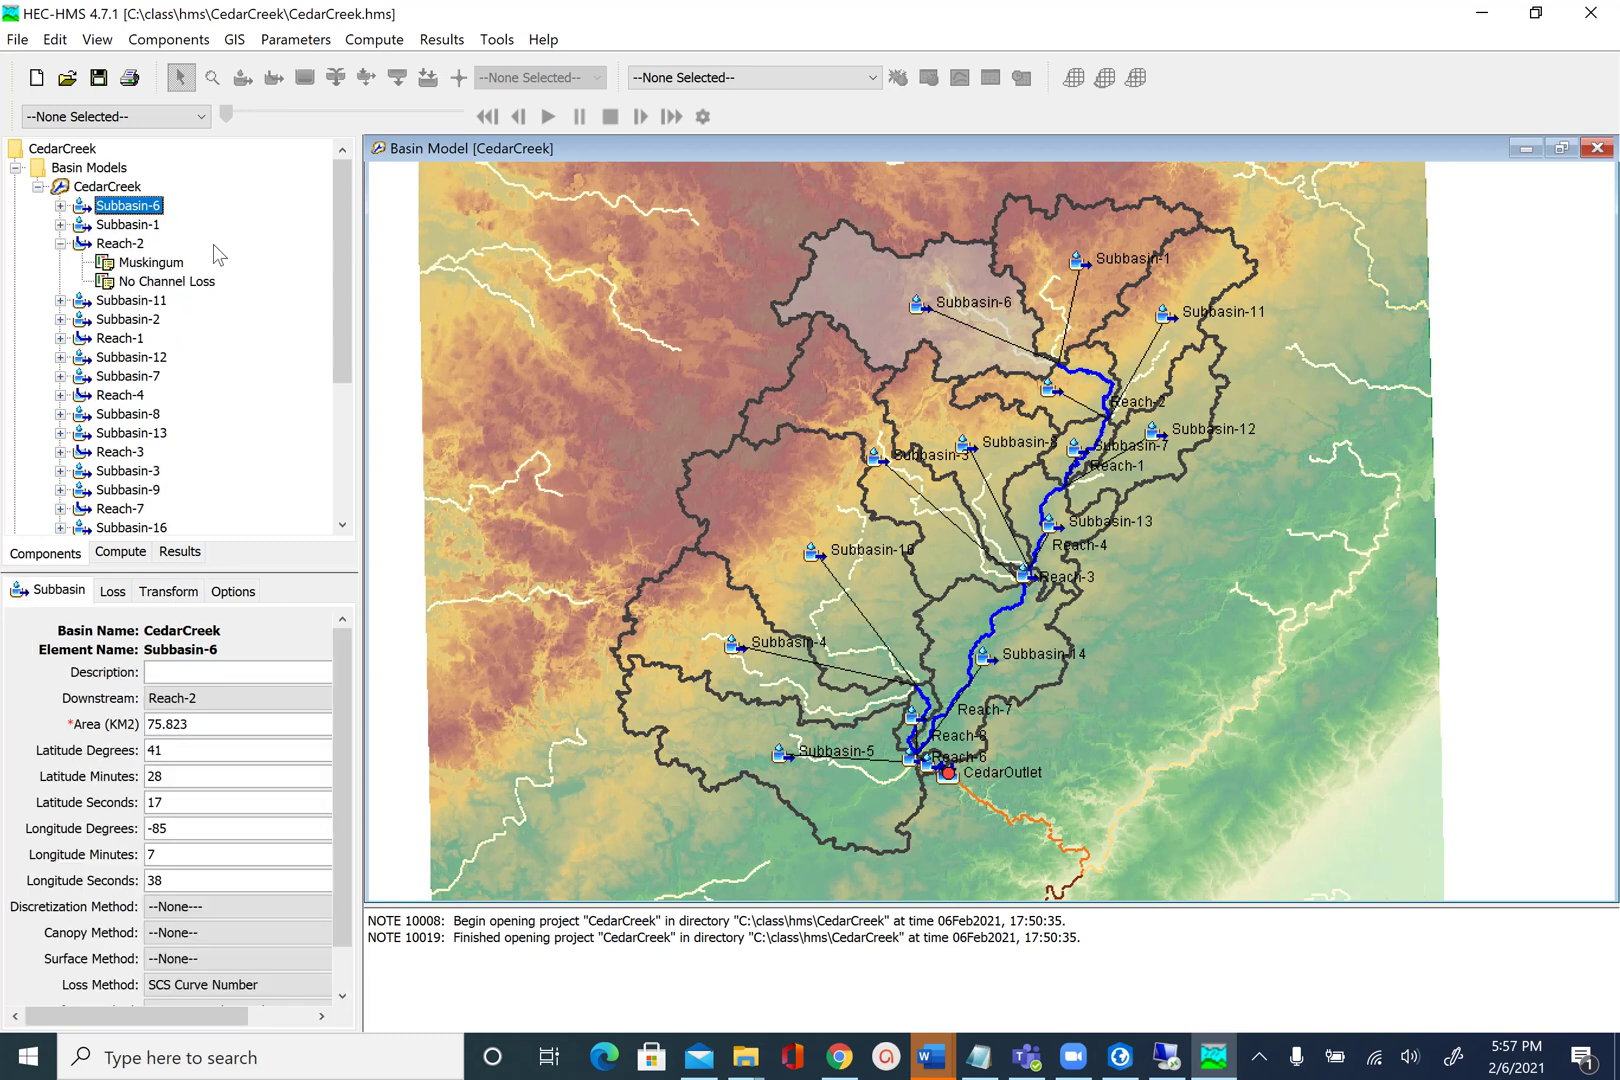
left_click(61, 243)
left_click_drag(343, 270, 346, 421)
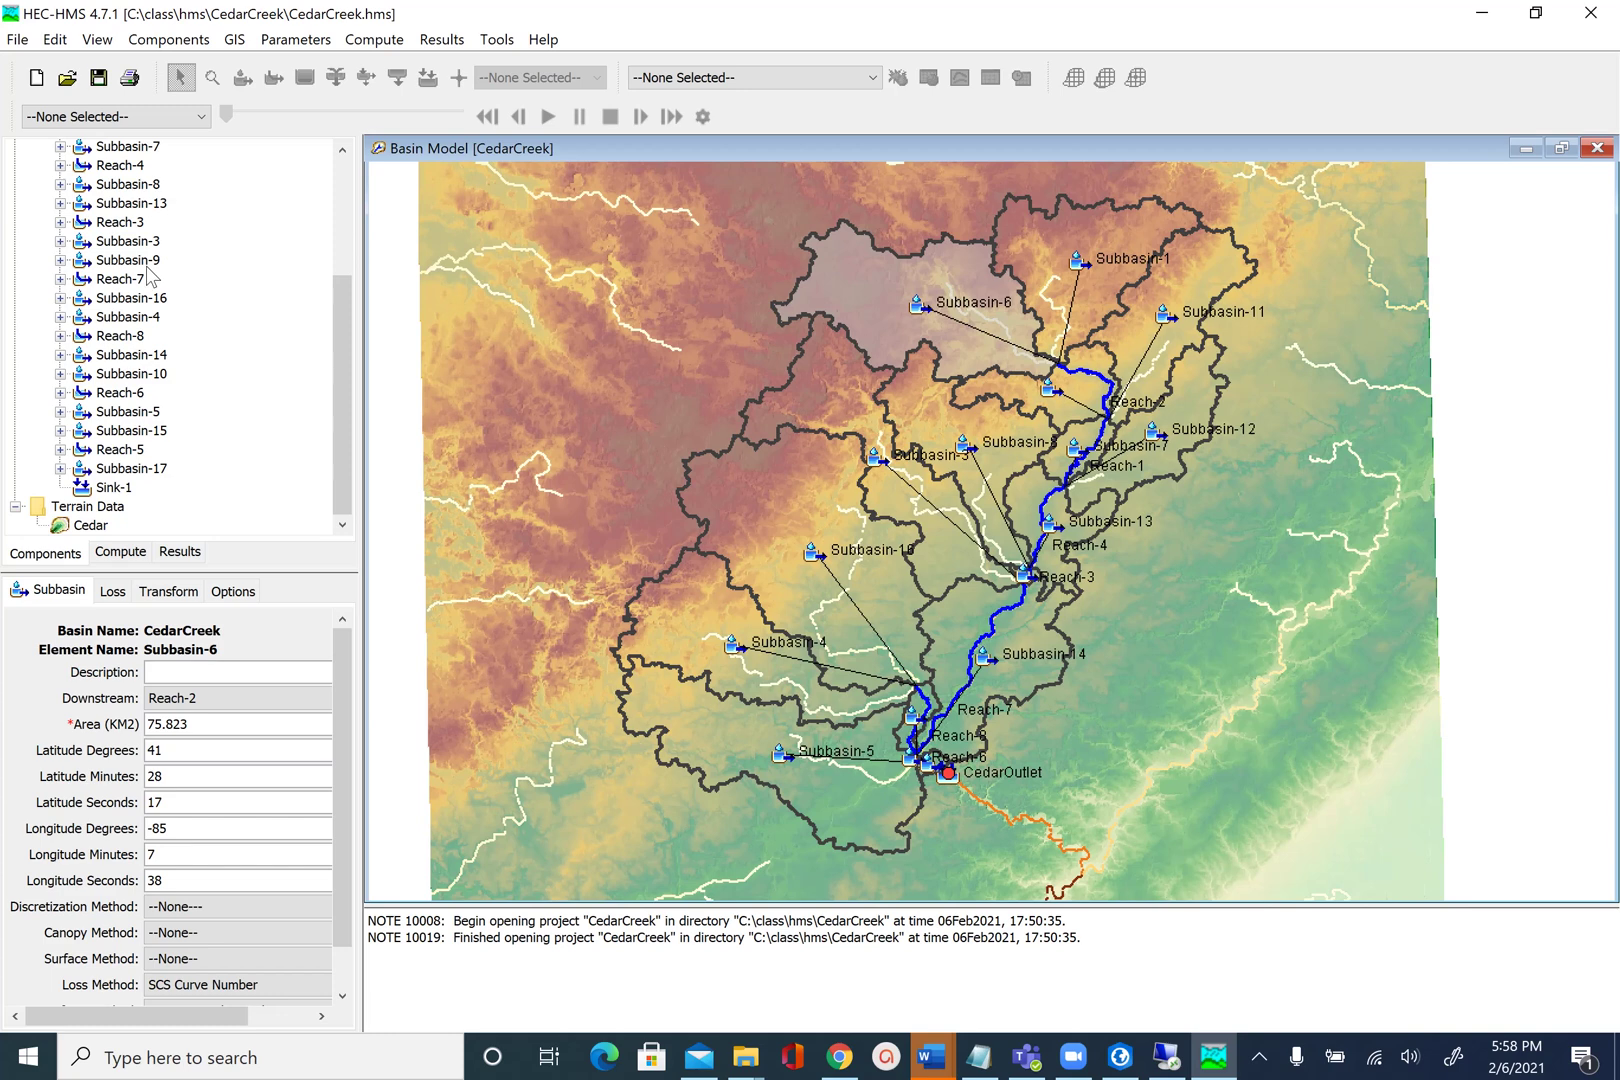
Step: View the Subbasin Area table for all elements, sorted alphabetically, and close it
left_click(305, 44)
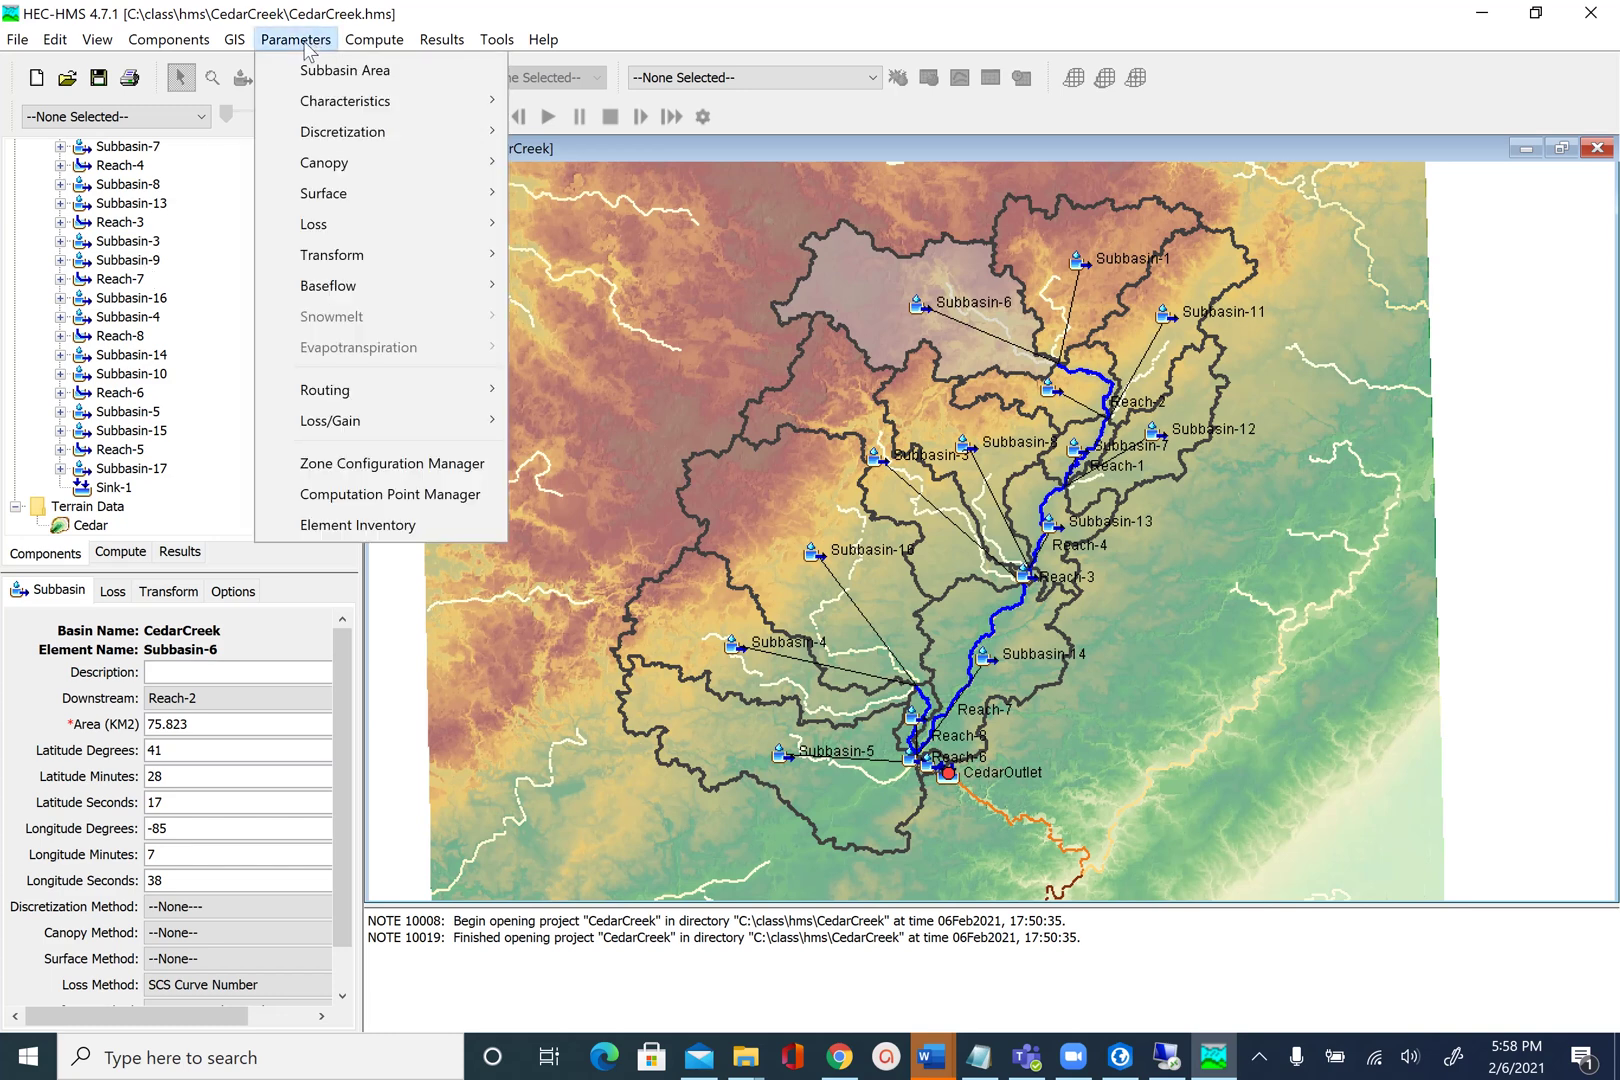
left_click(375, 73)
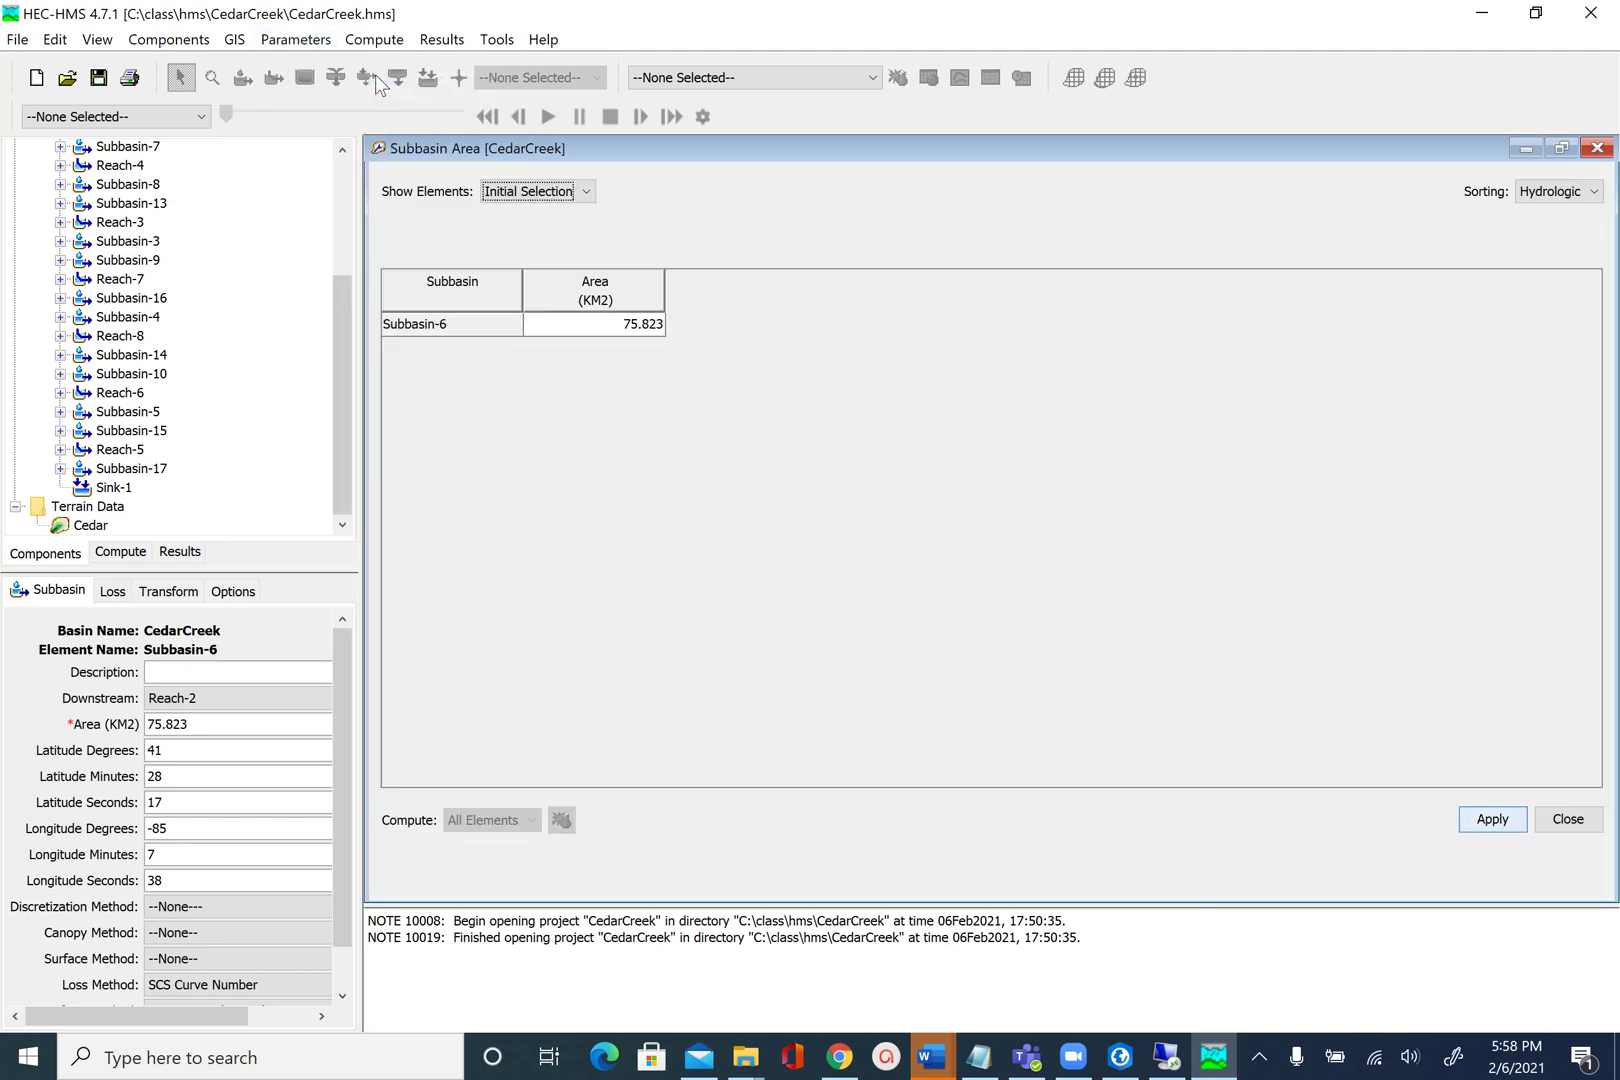
left_click(538, 196)
left_click(530, 232)
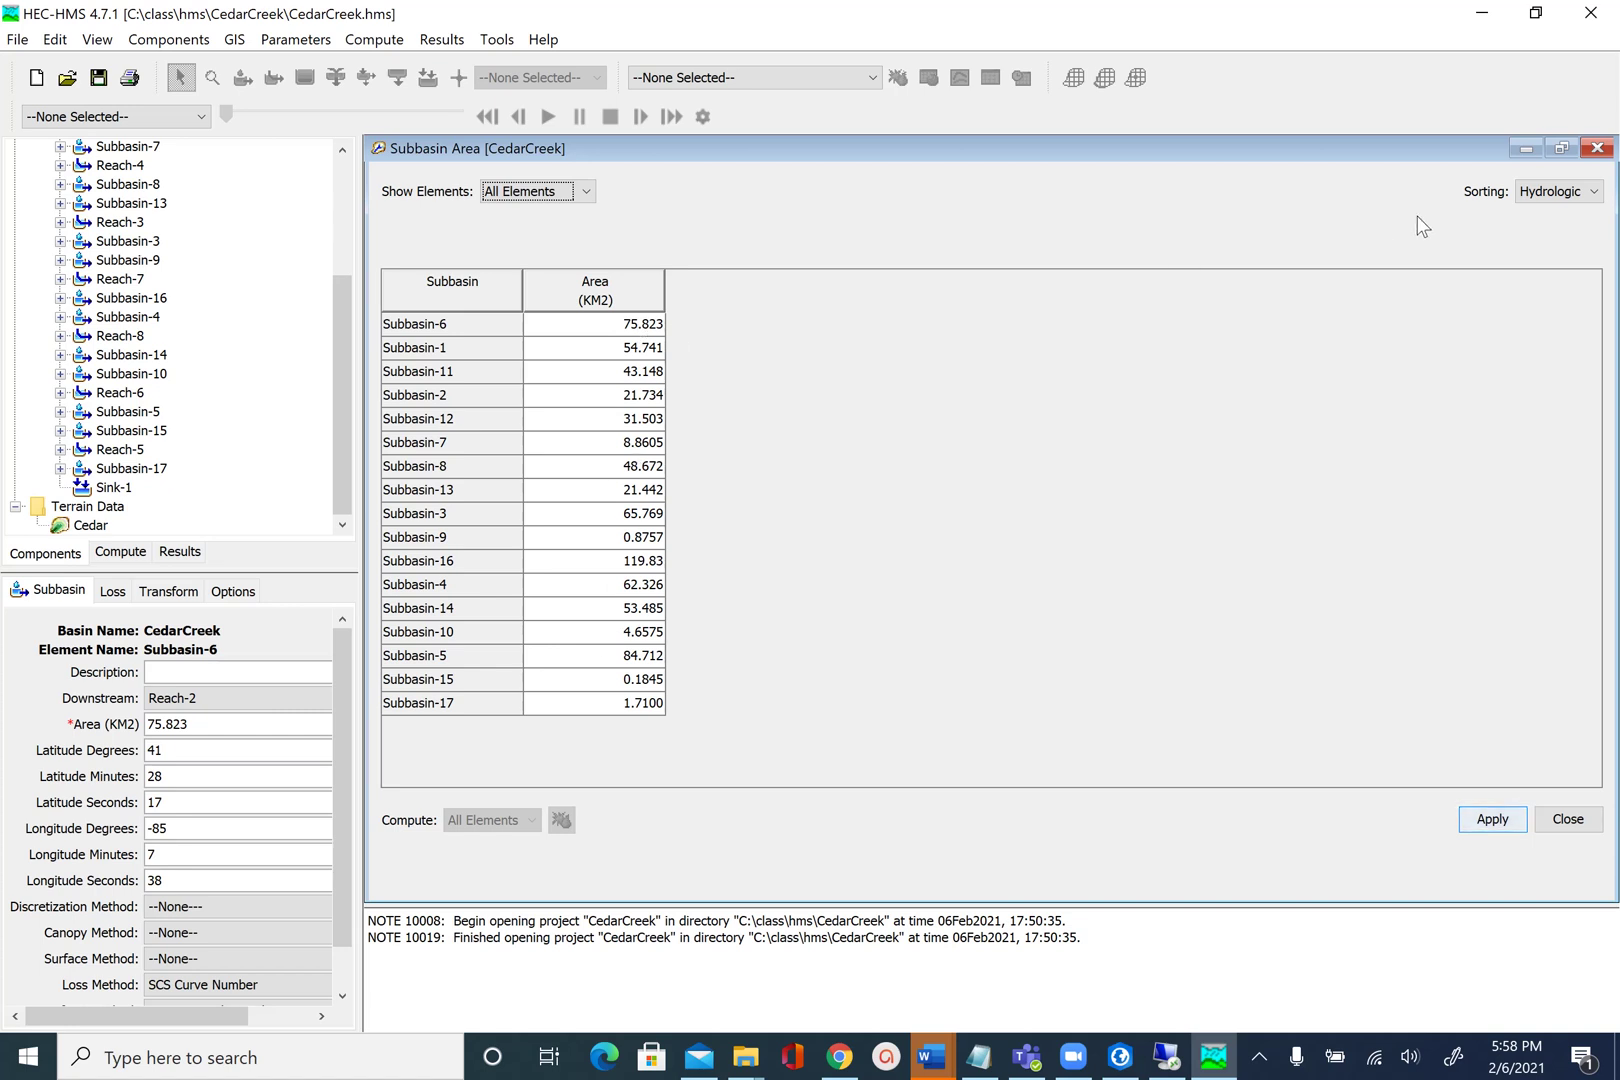
left_click(1558, 191)
left_click(1569, 237)
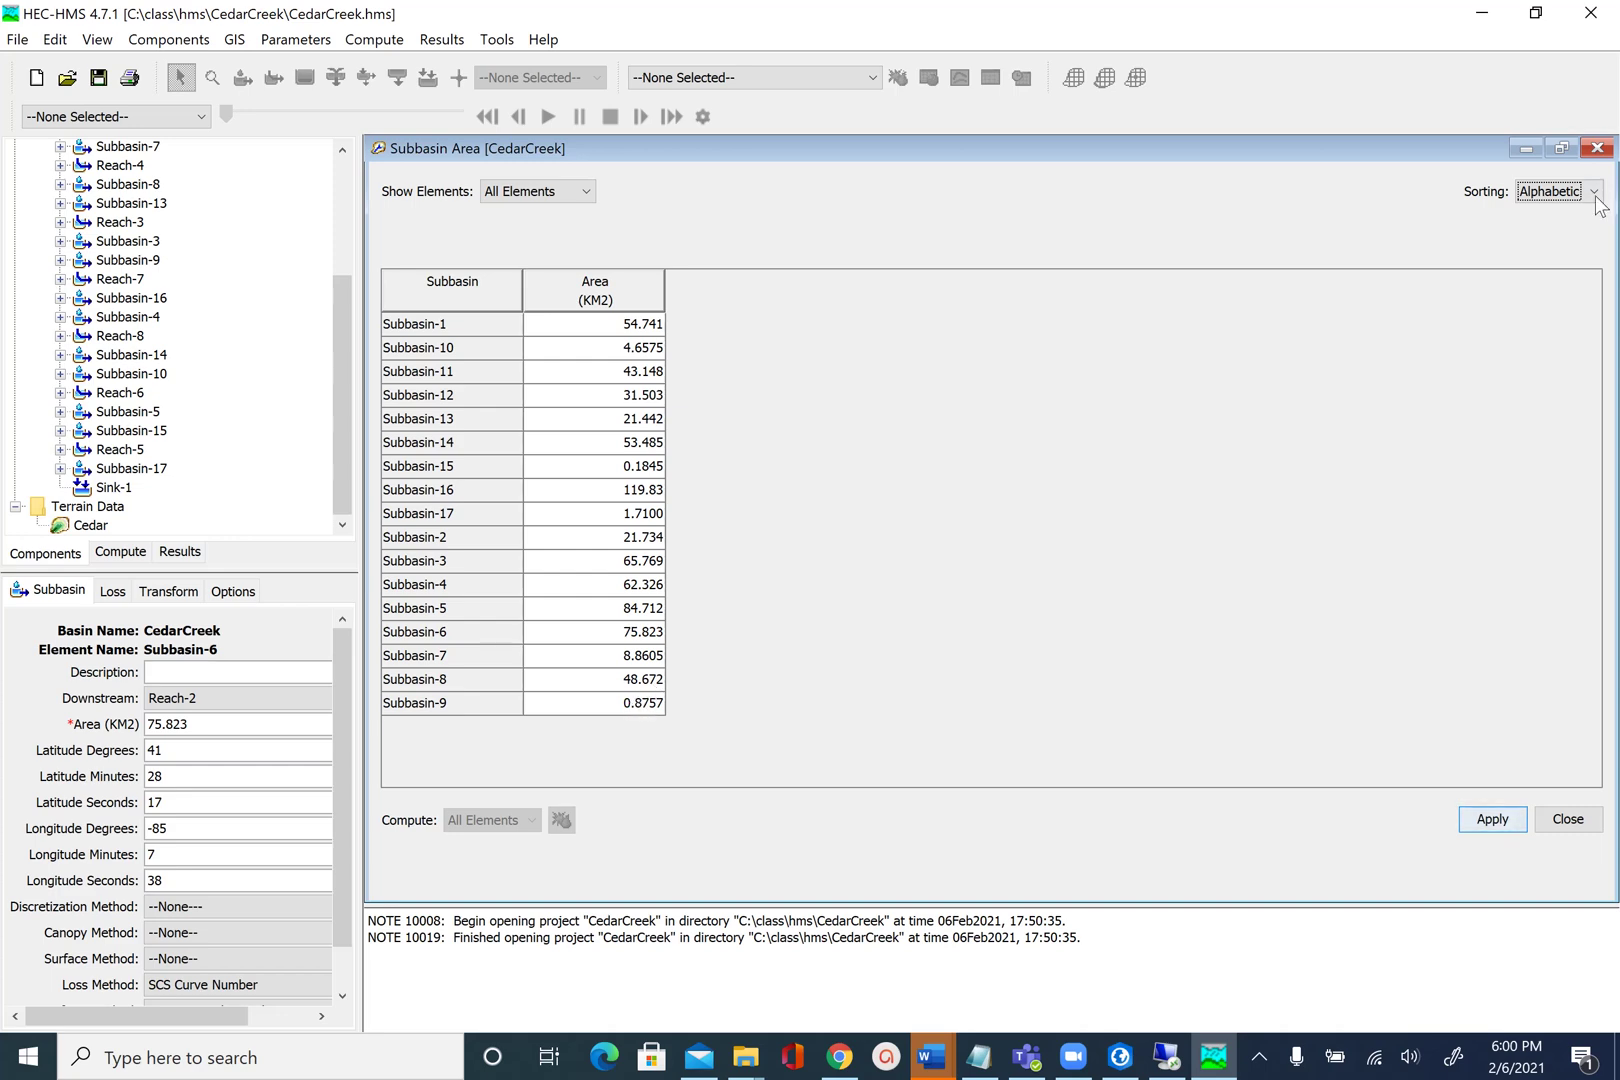
left_click(1598, 150)
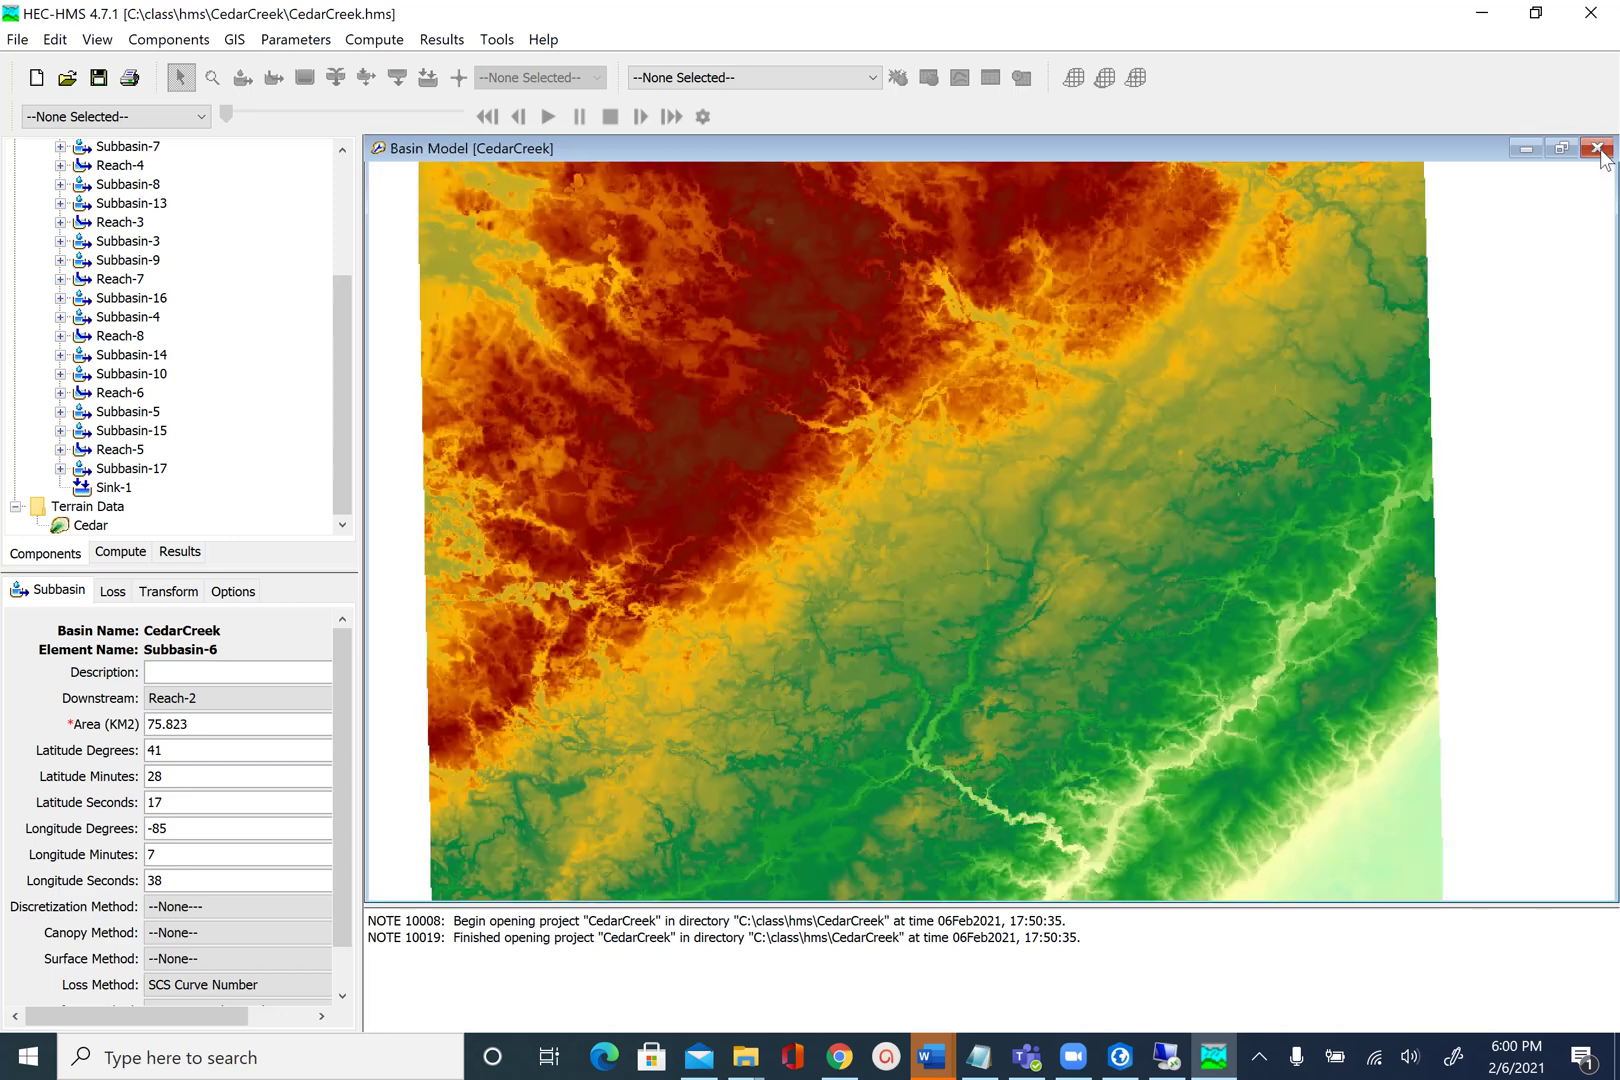
Step: Select Subbasin-9 and change the basin map highlight color to Green in the program settings
left_click_drag(342, 395, 342, 300)
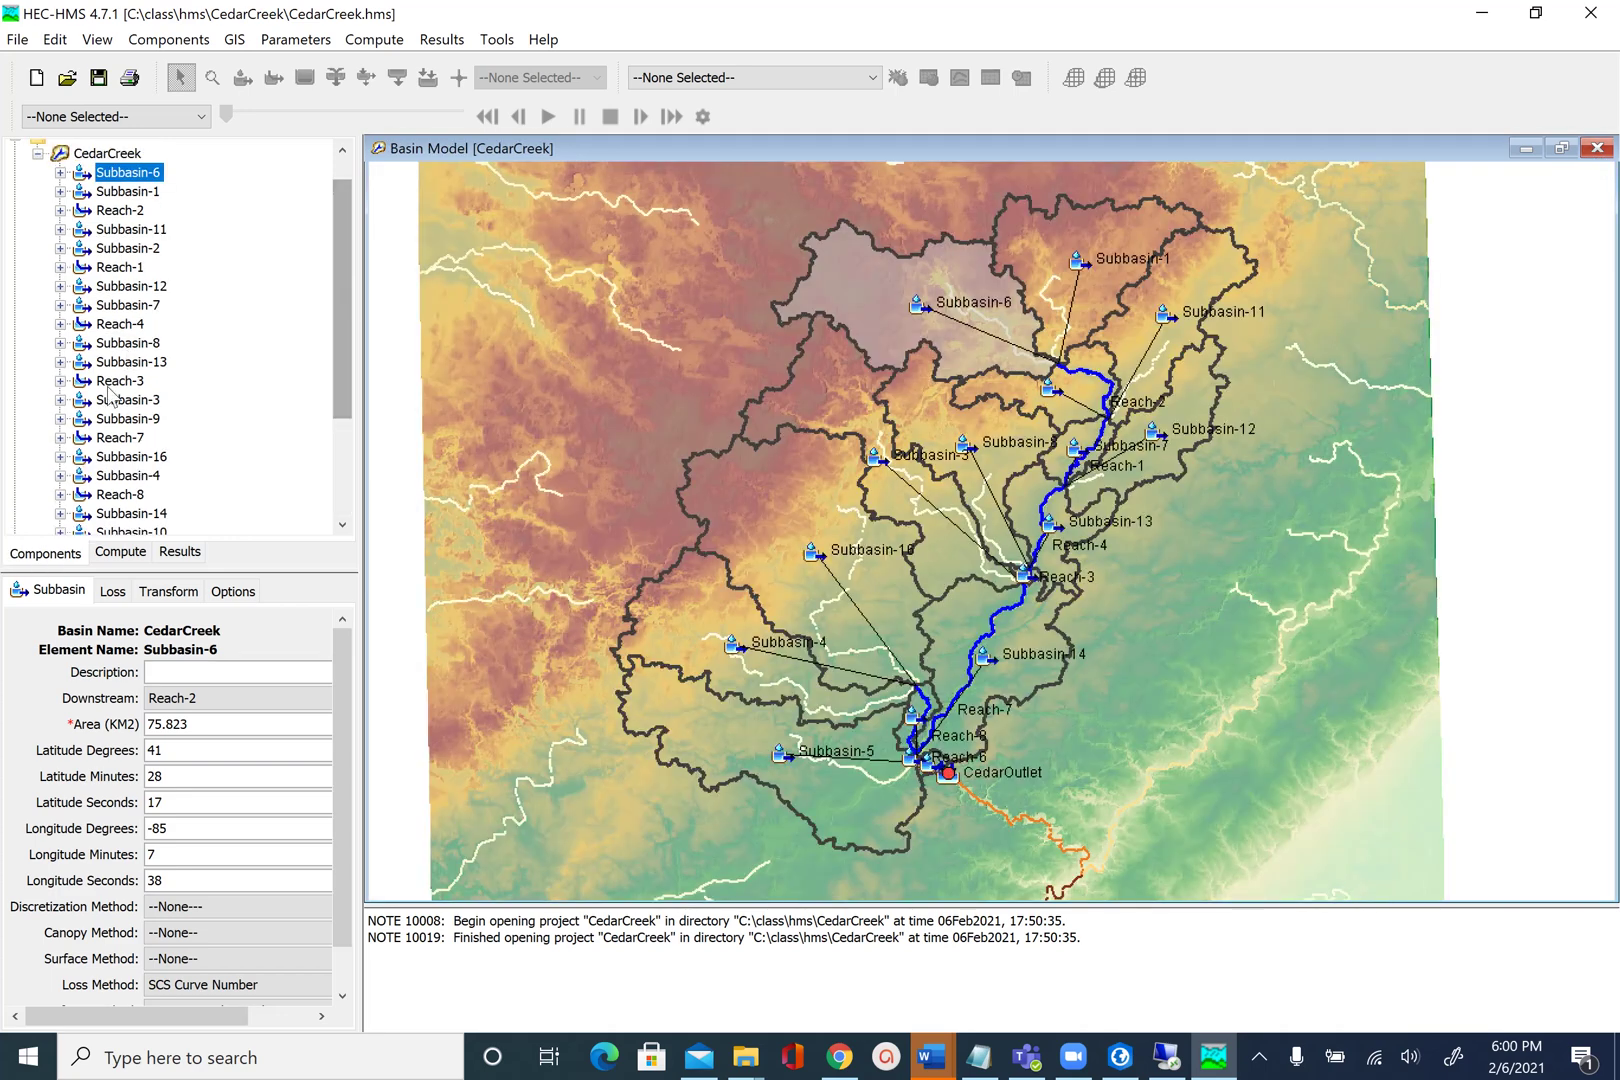
left_click(141, 424)
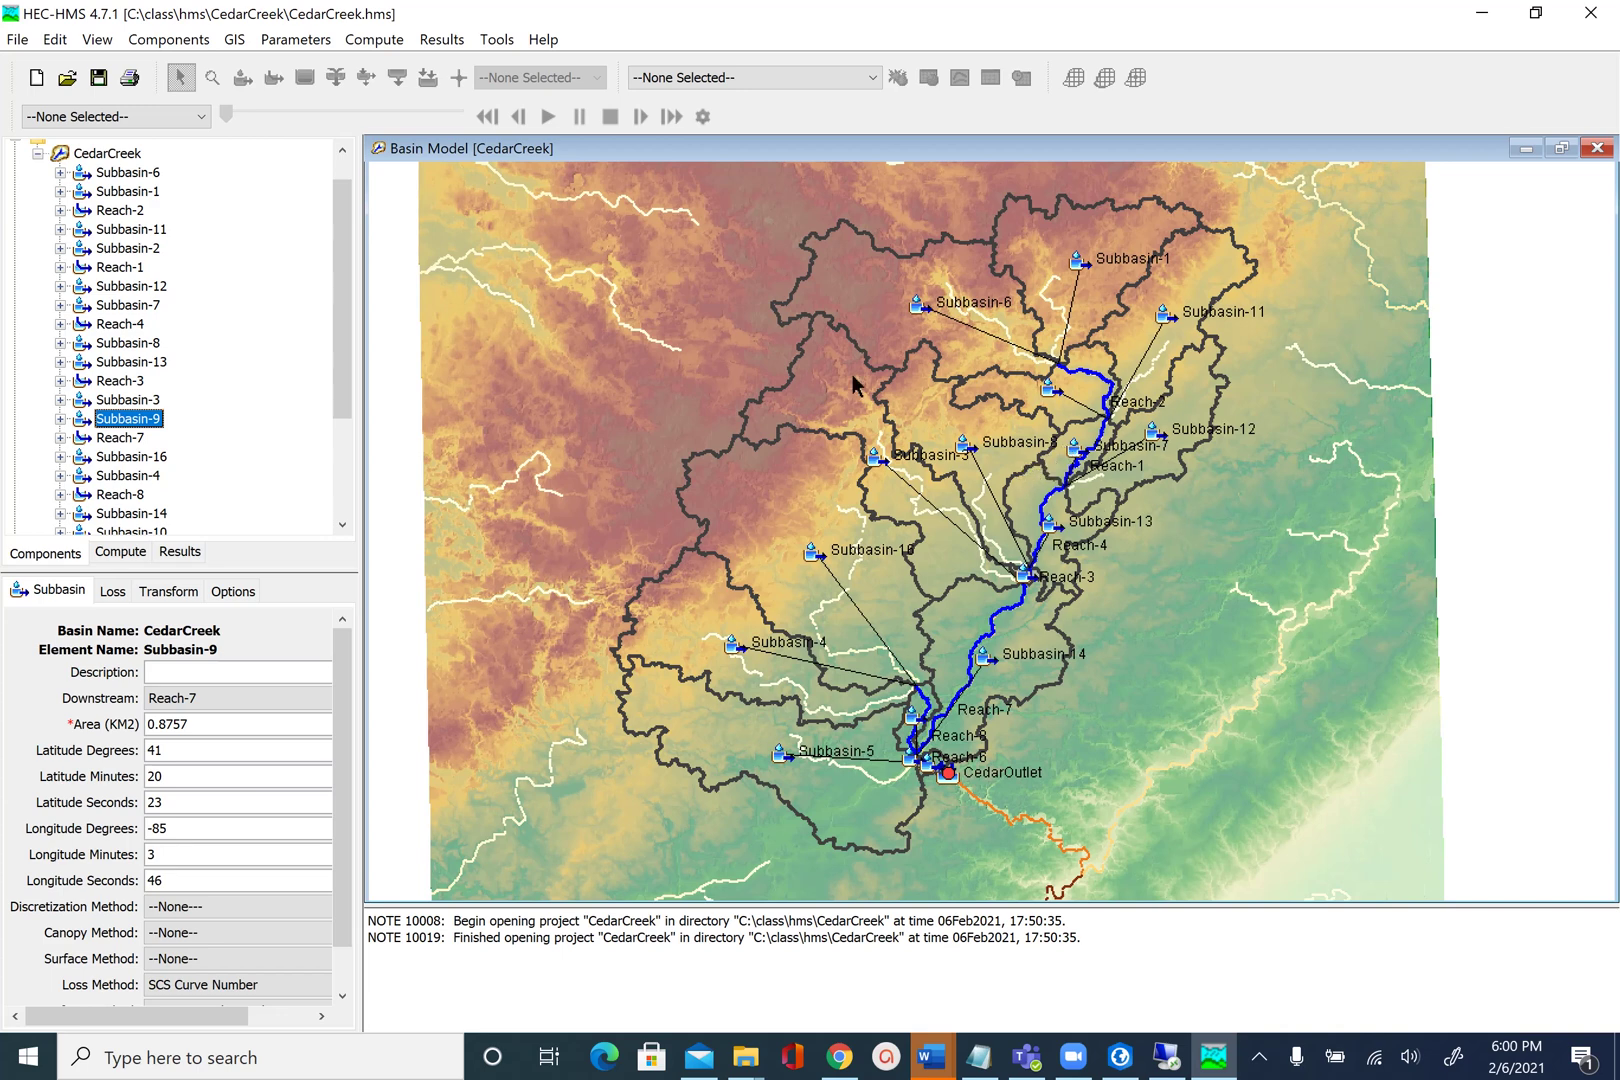
left_click(492, 40)
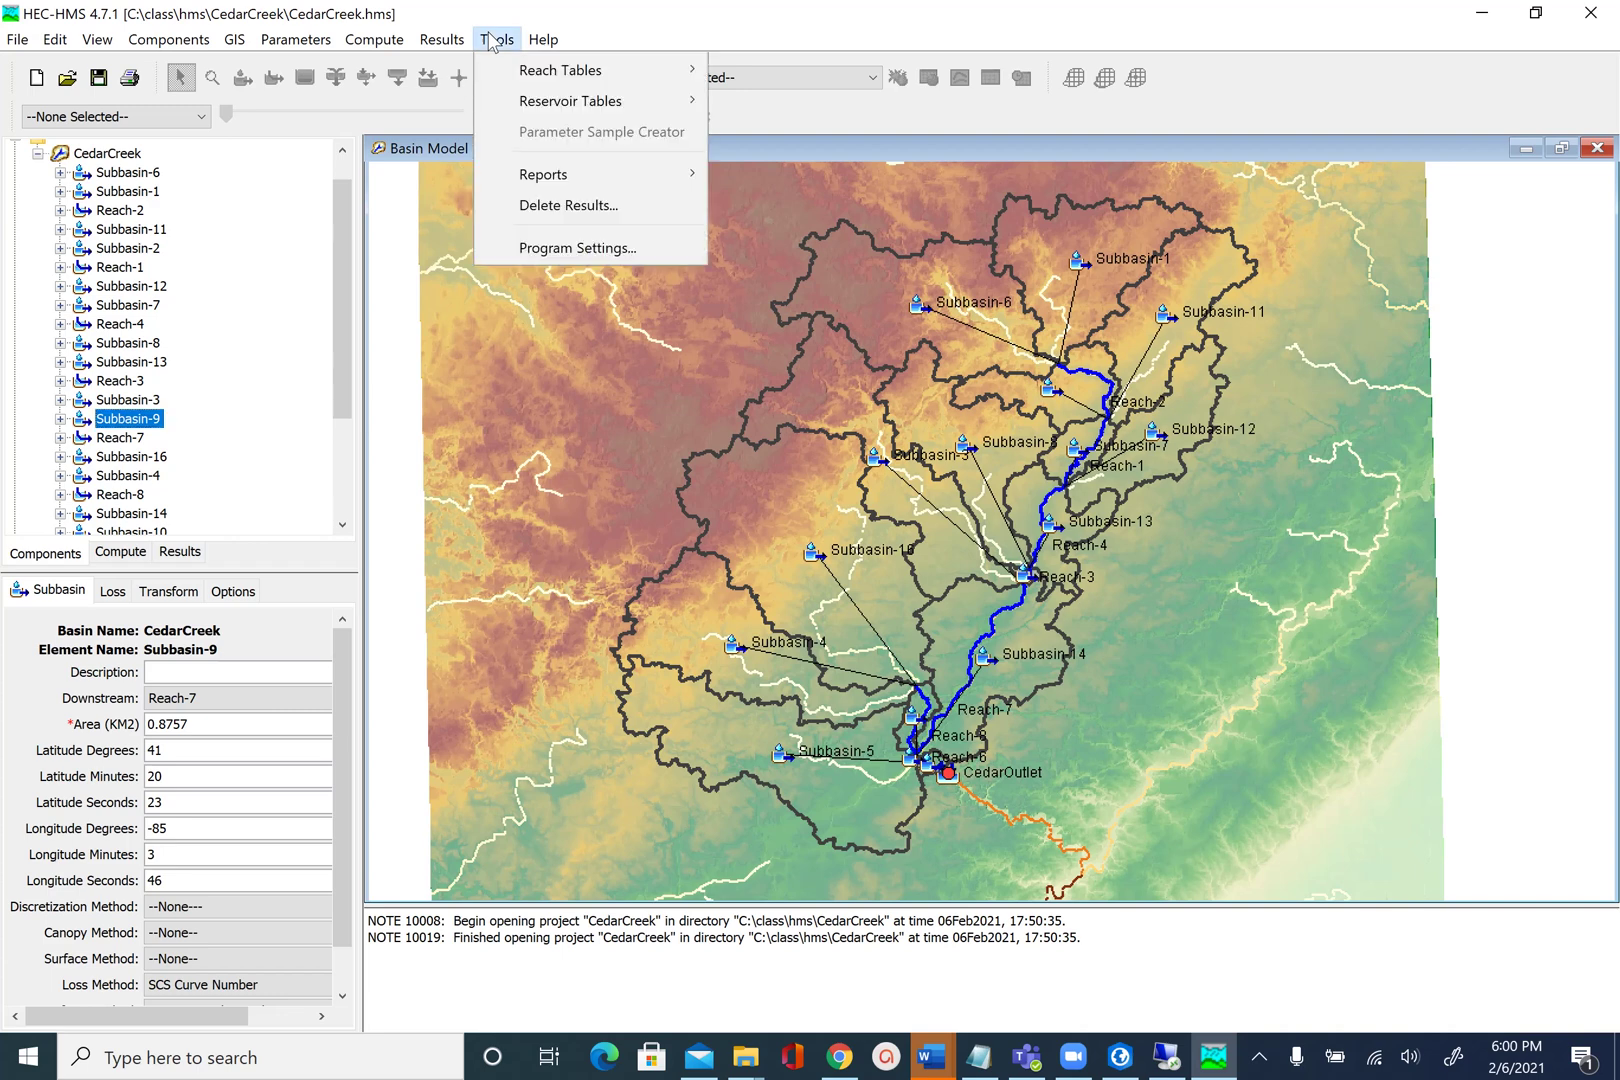
left_click(555, 251)
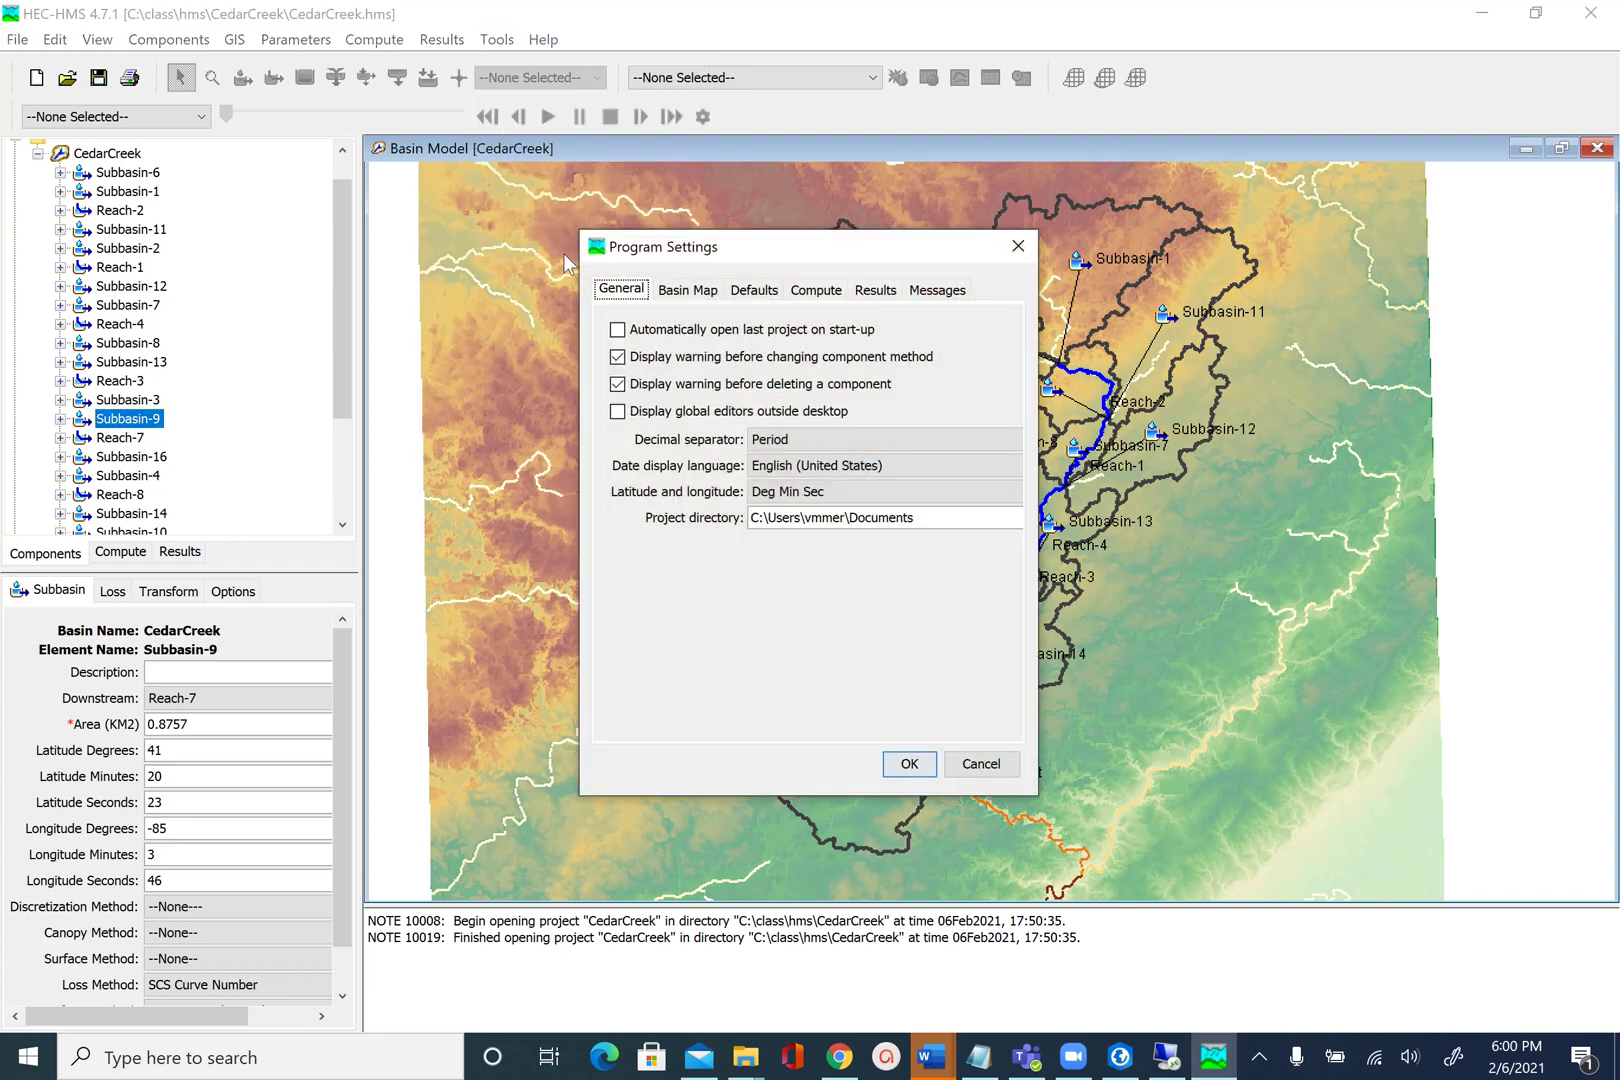
left_click(690, 298)
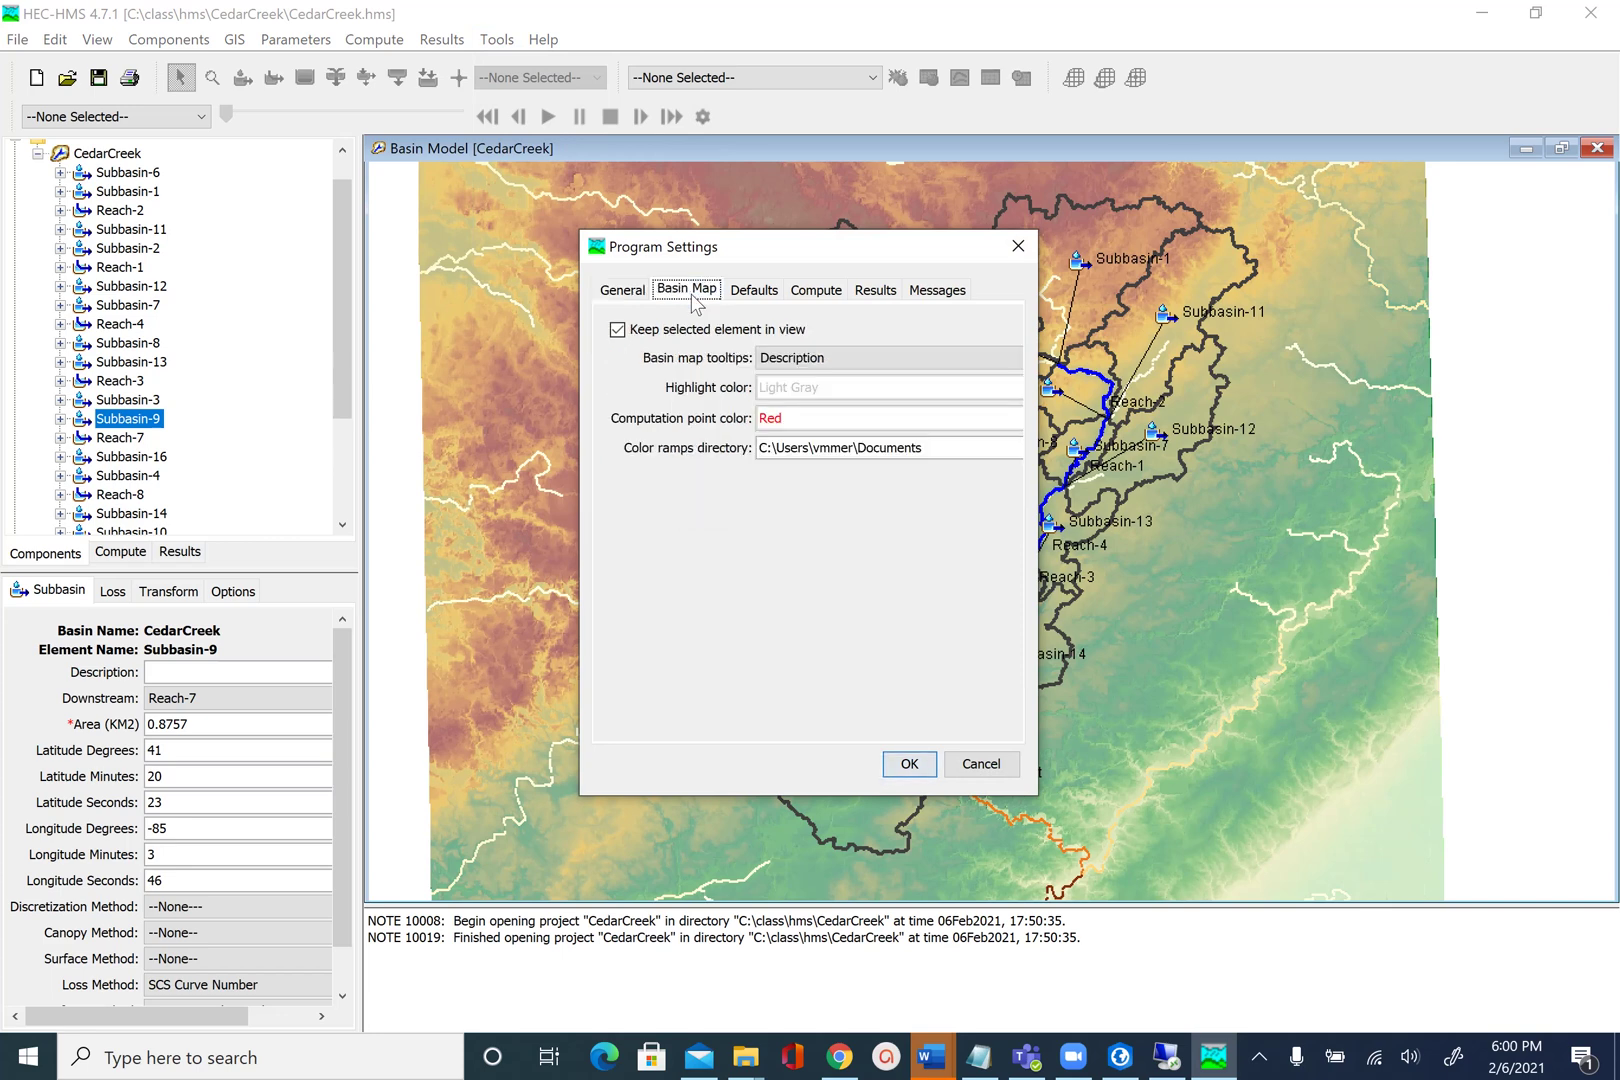
left_click(797, 398)
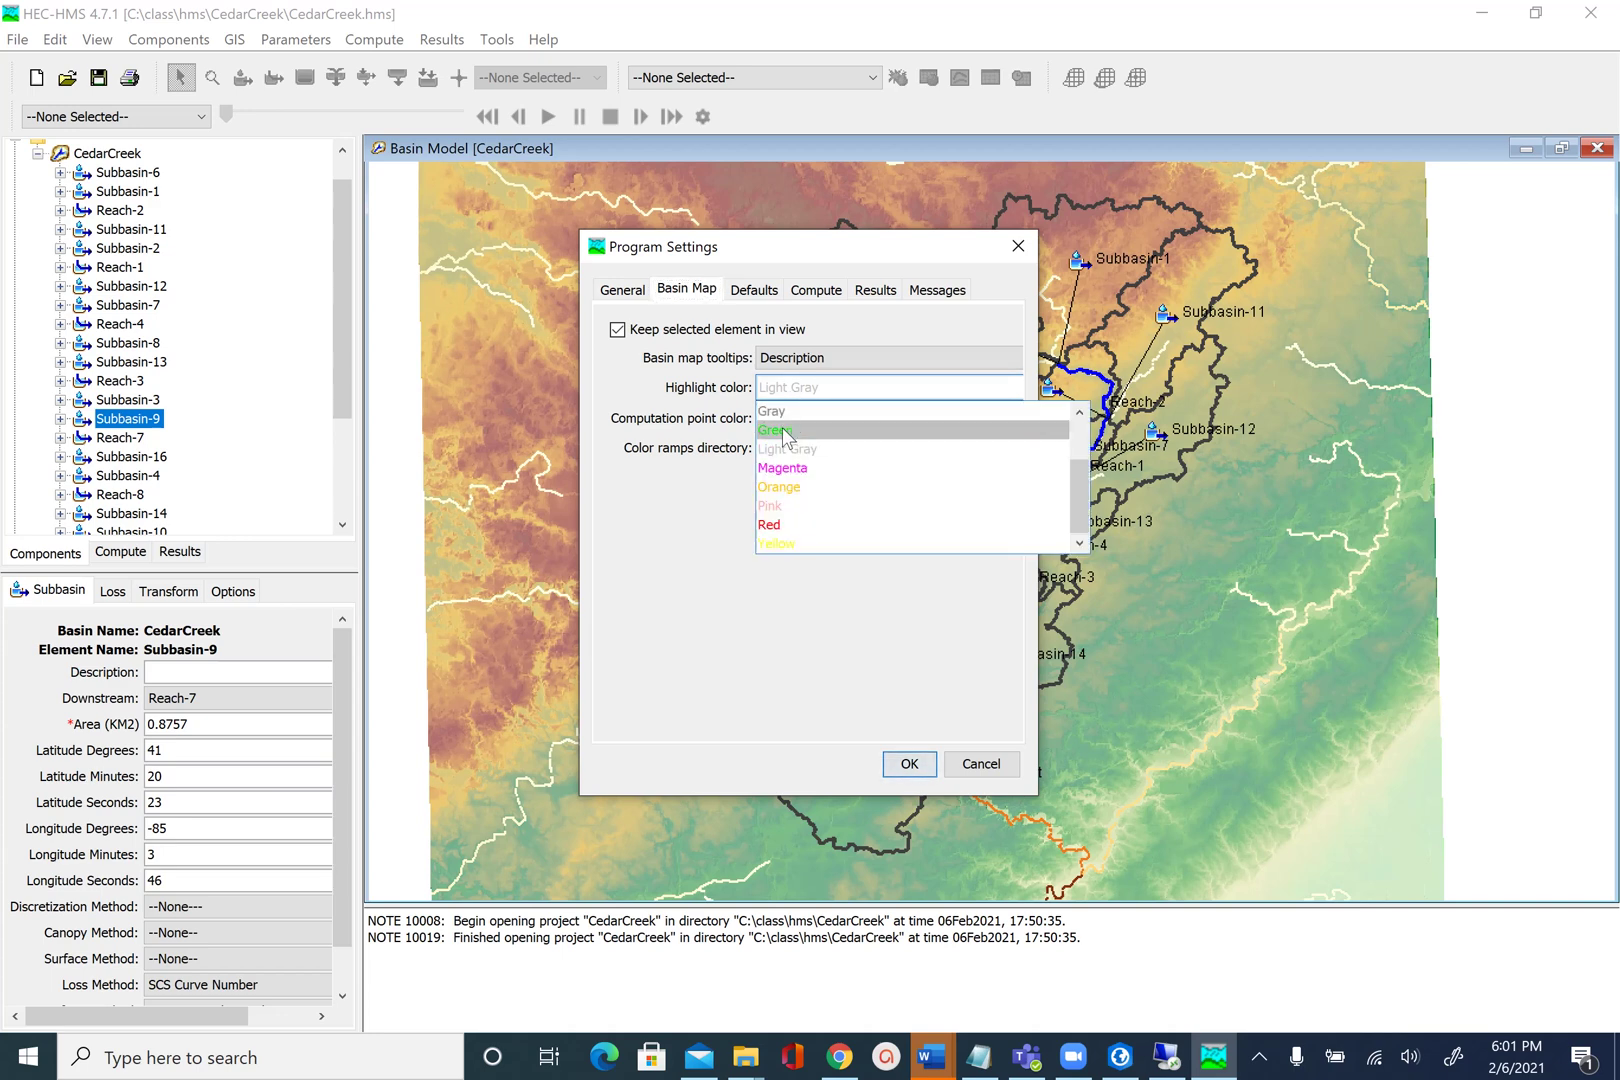
left_click(785, 437)
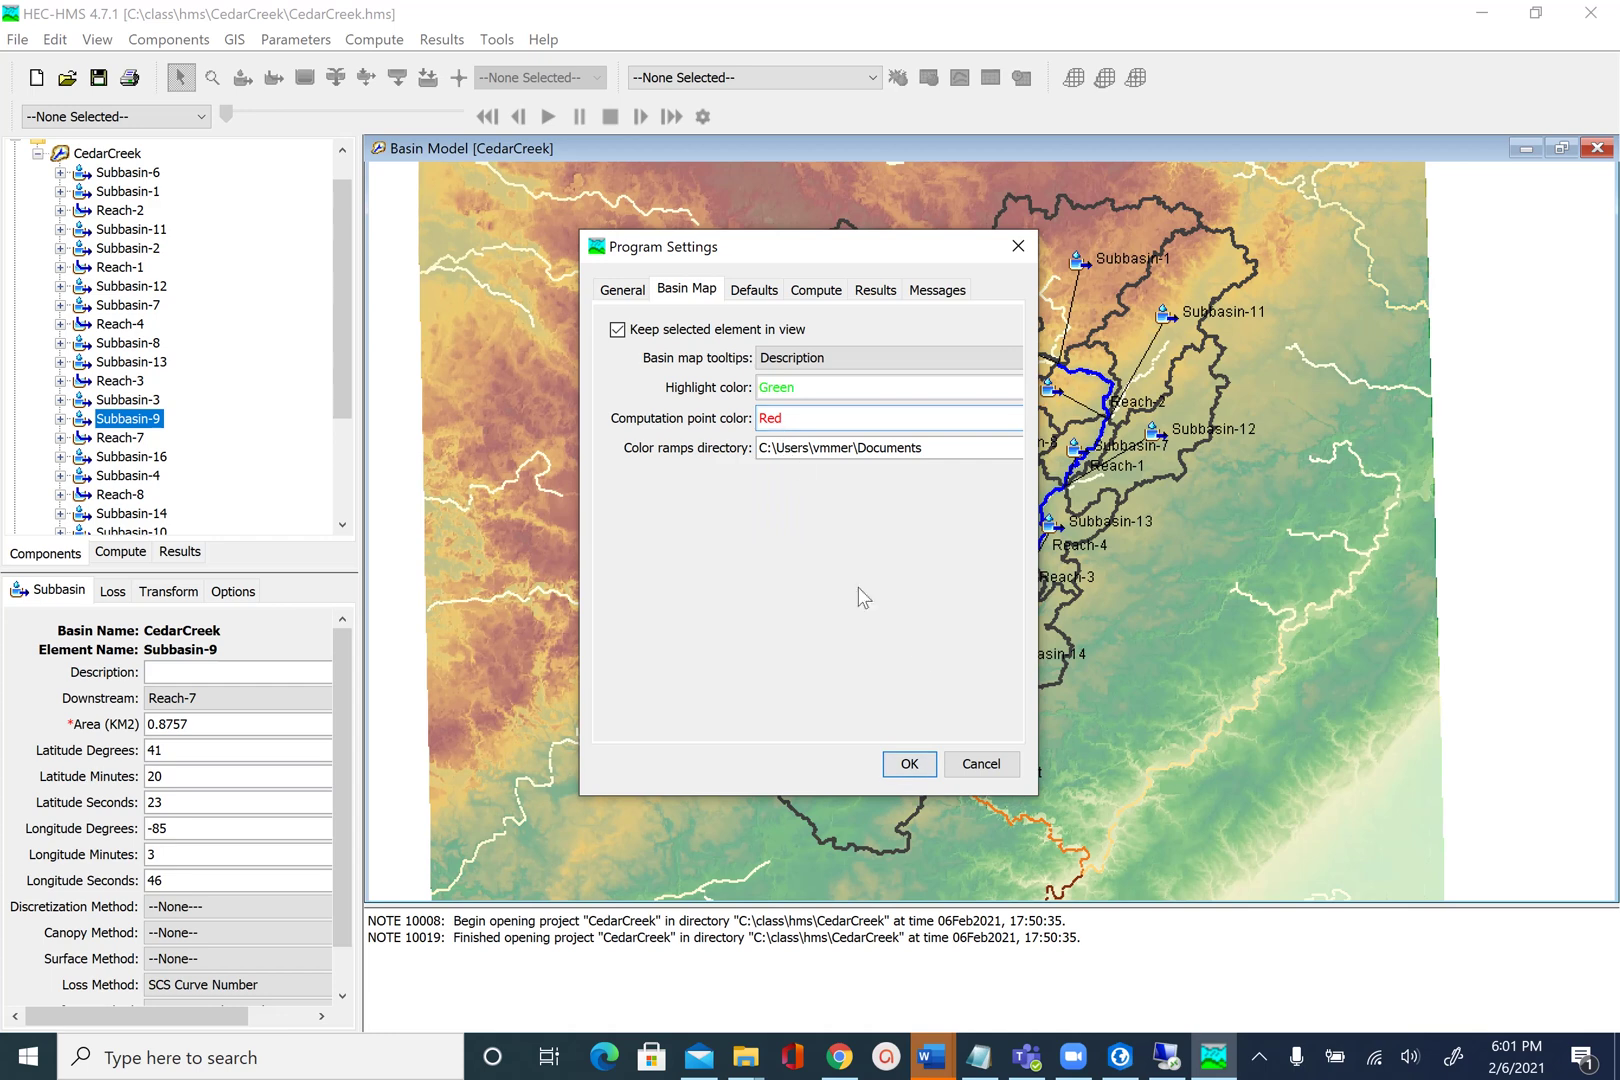
left_click(910, 766)
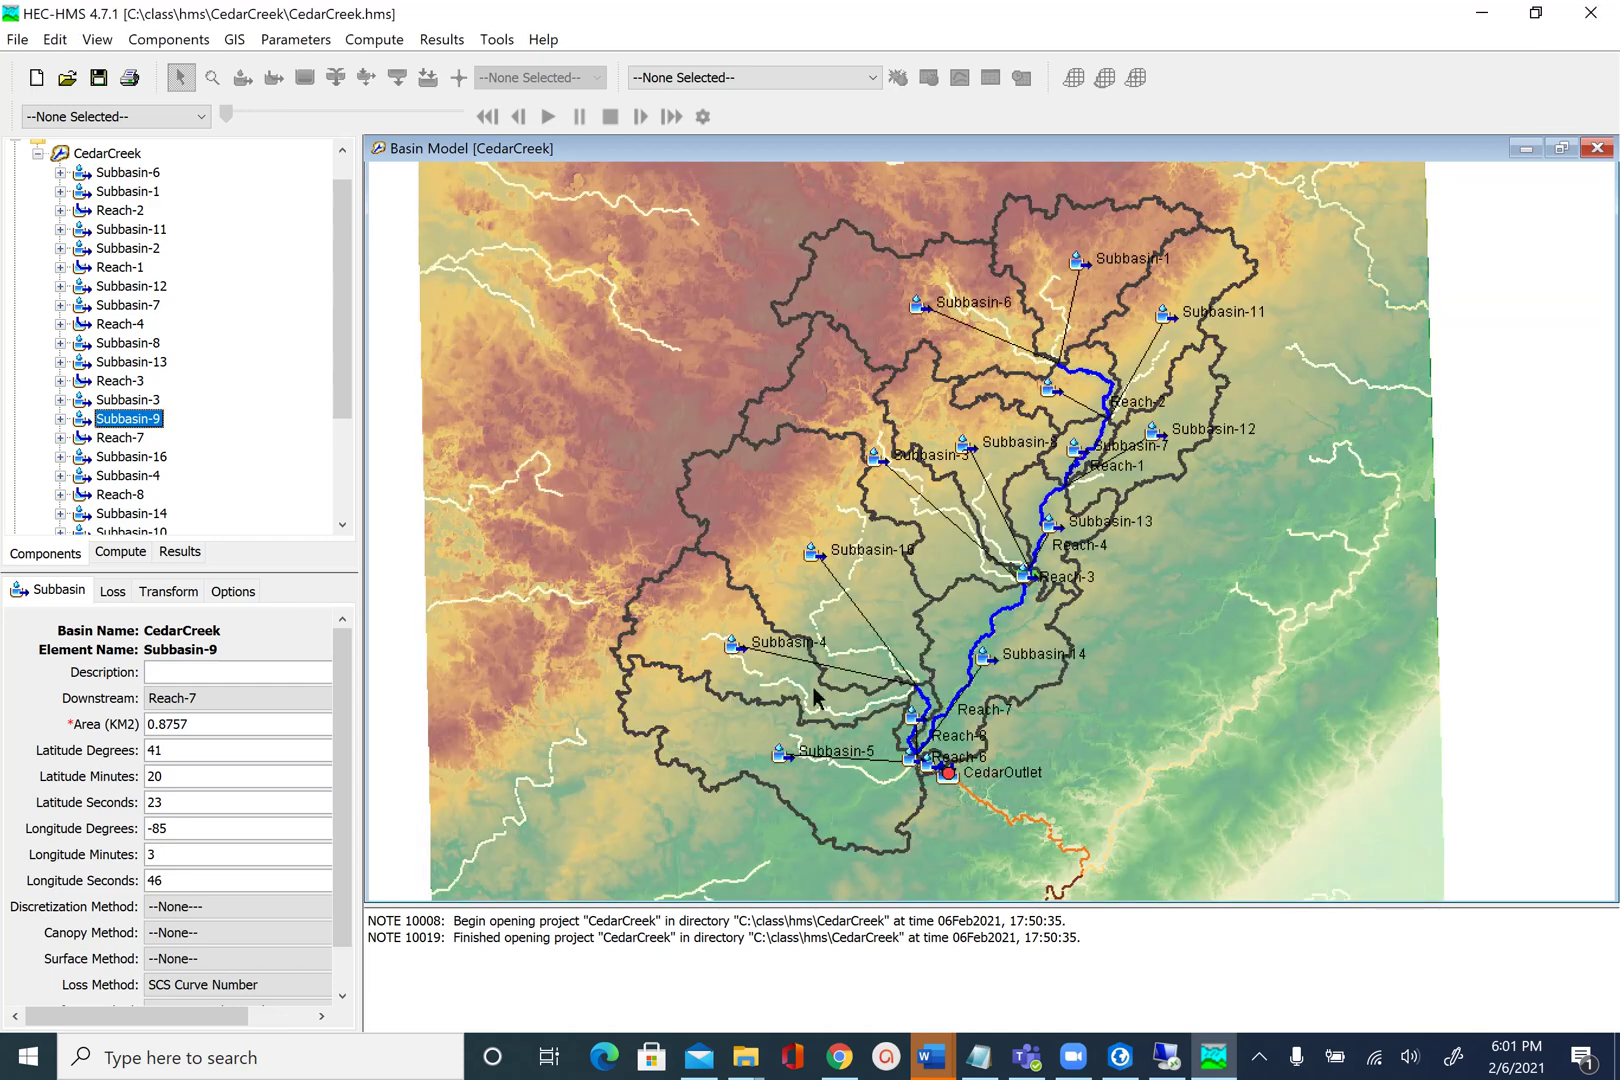
Step: Locate Subbasin-9 on the basin map and inspect its upstream neighbors, Subbasin-8 and Subbasin-13
left_click(140, 420)
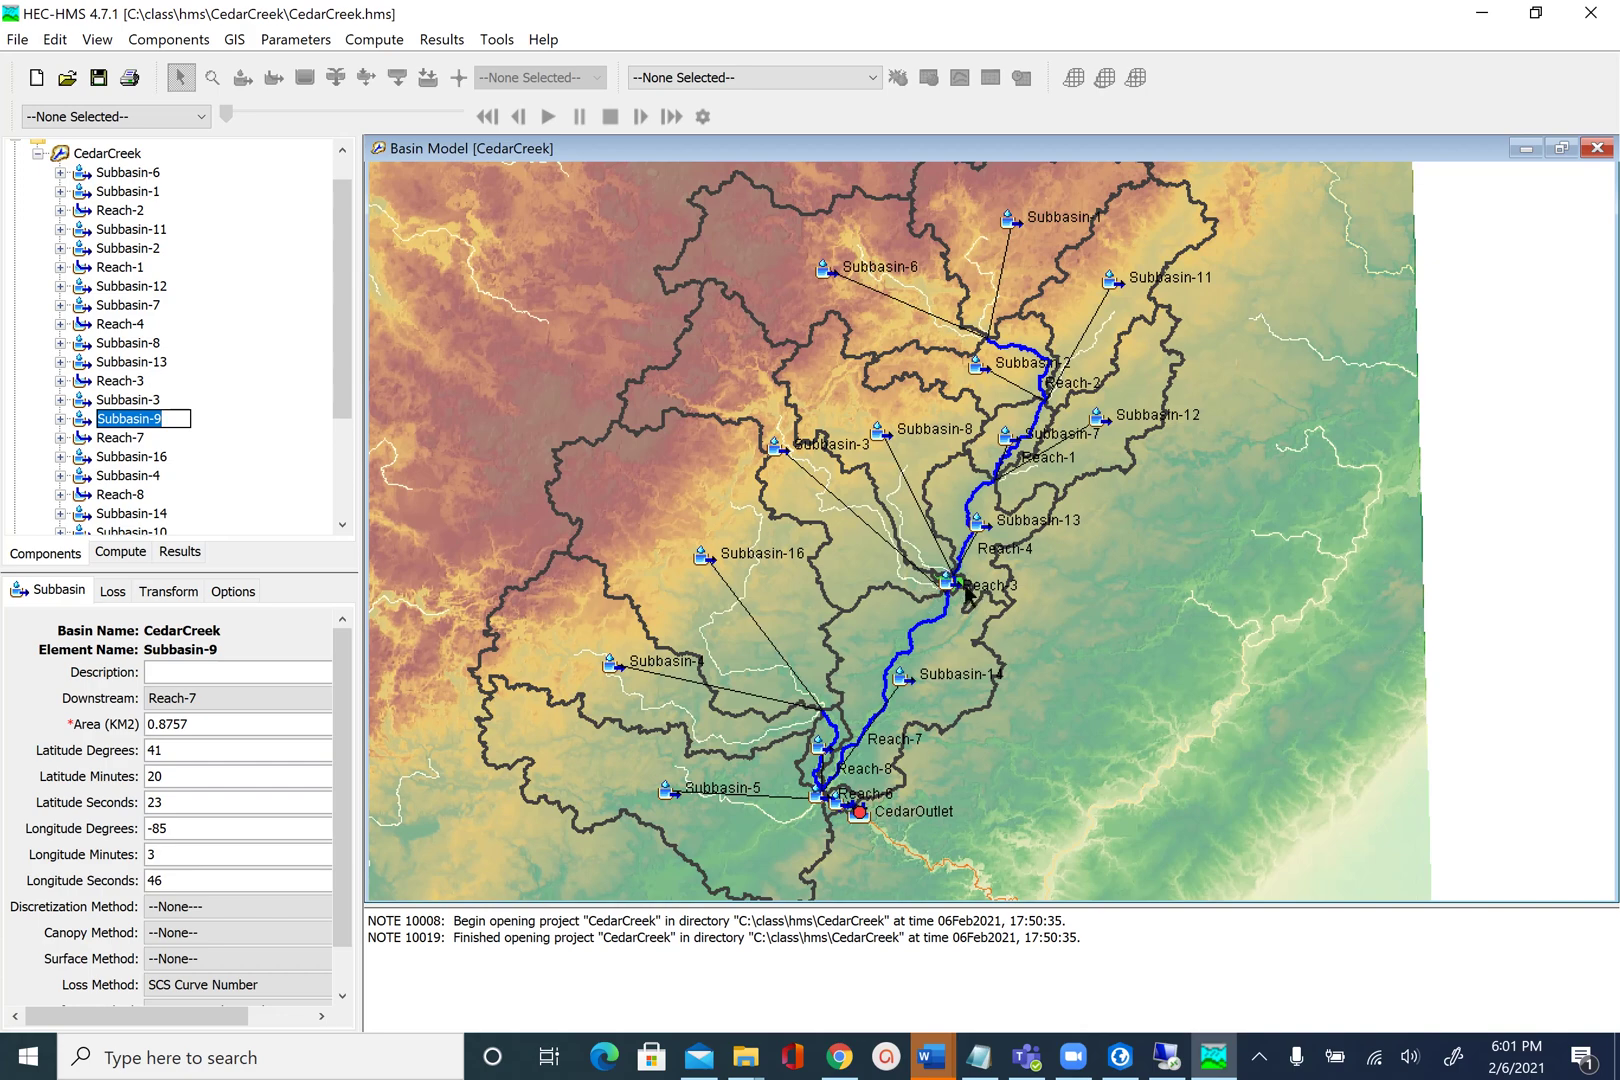
scroll(965, 590, "up", 5)
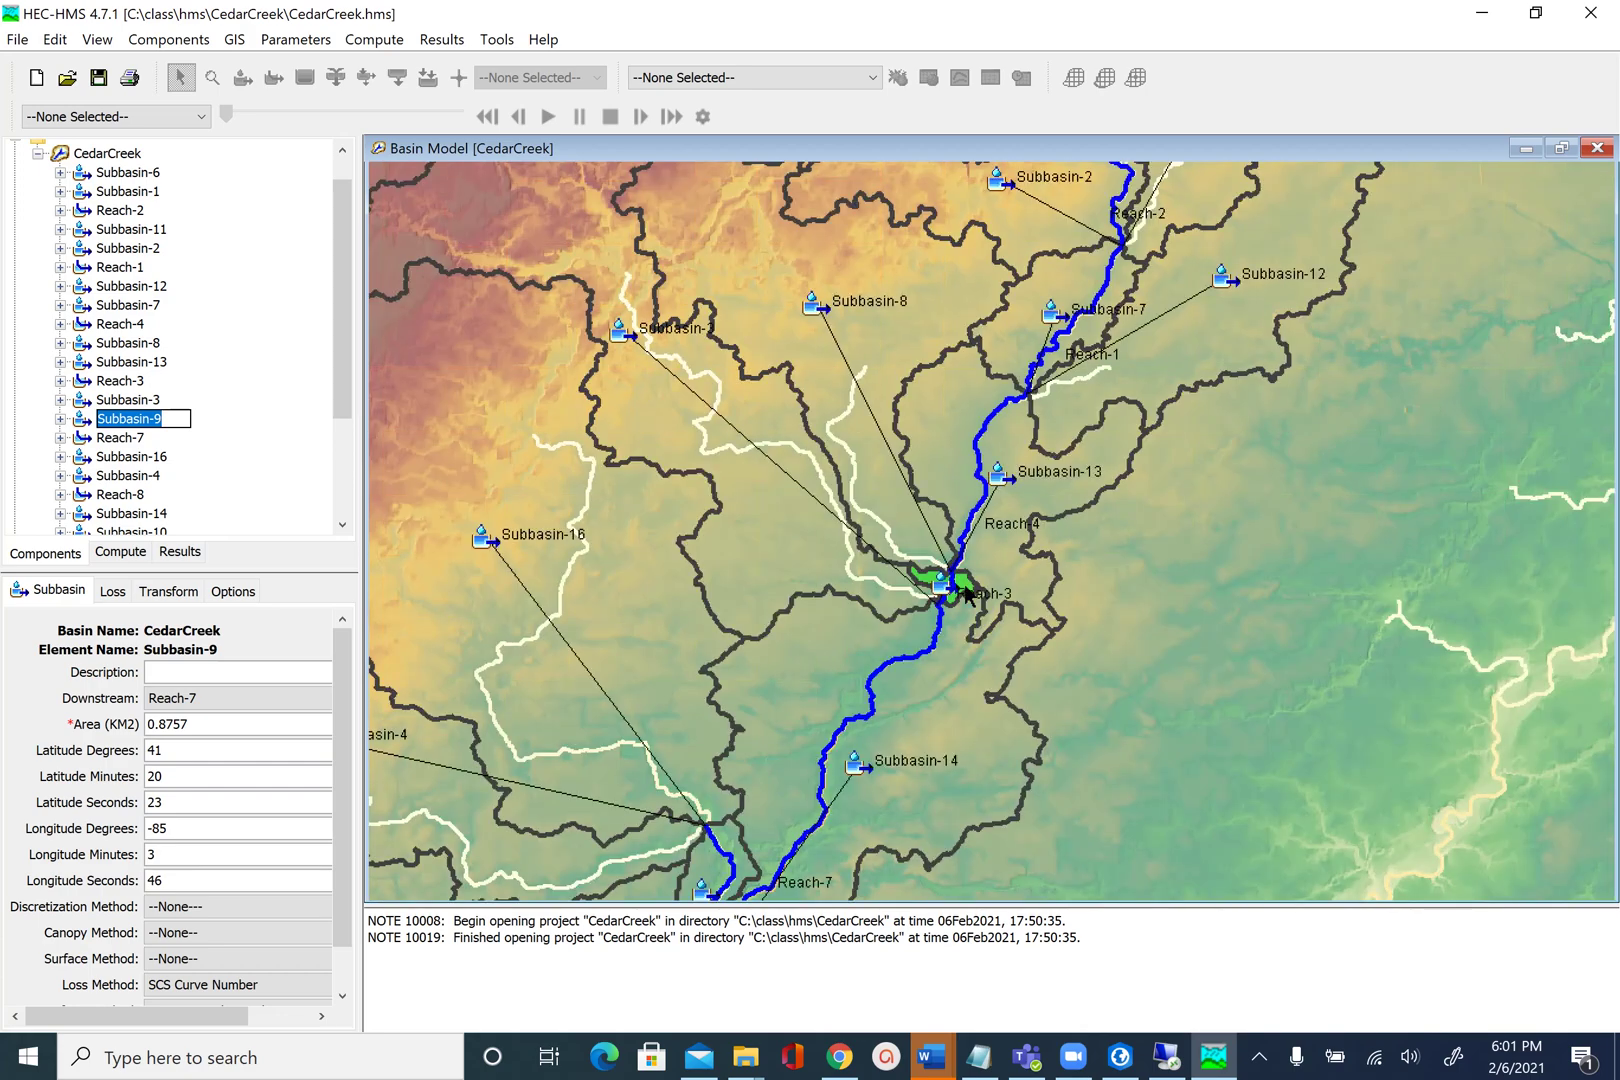
scroll(966, 588, "down", 5)
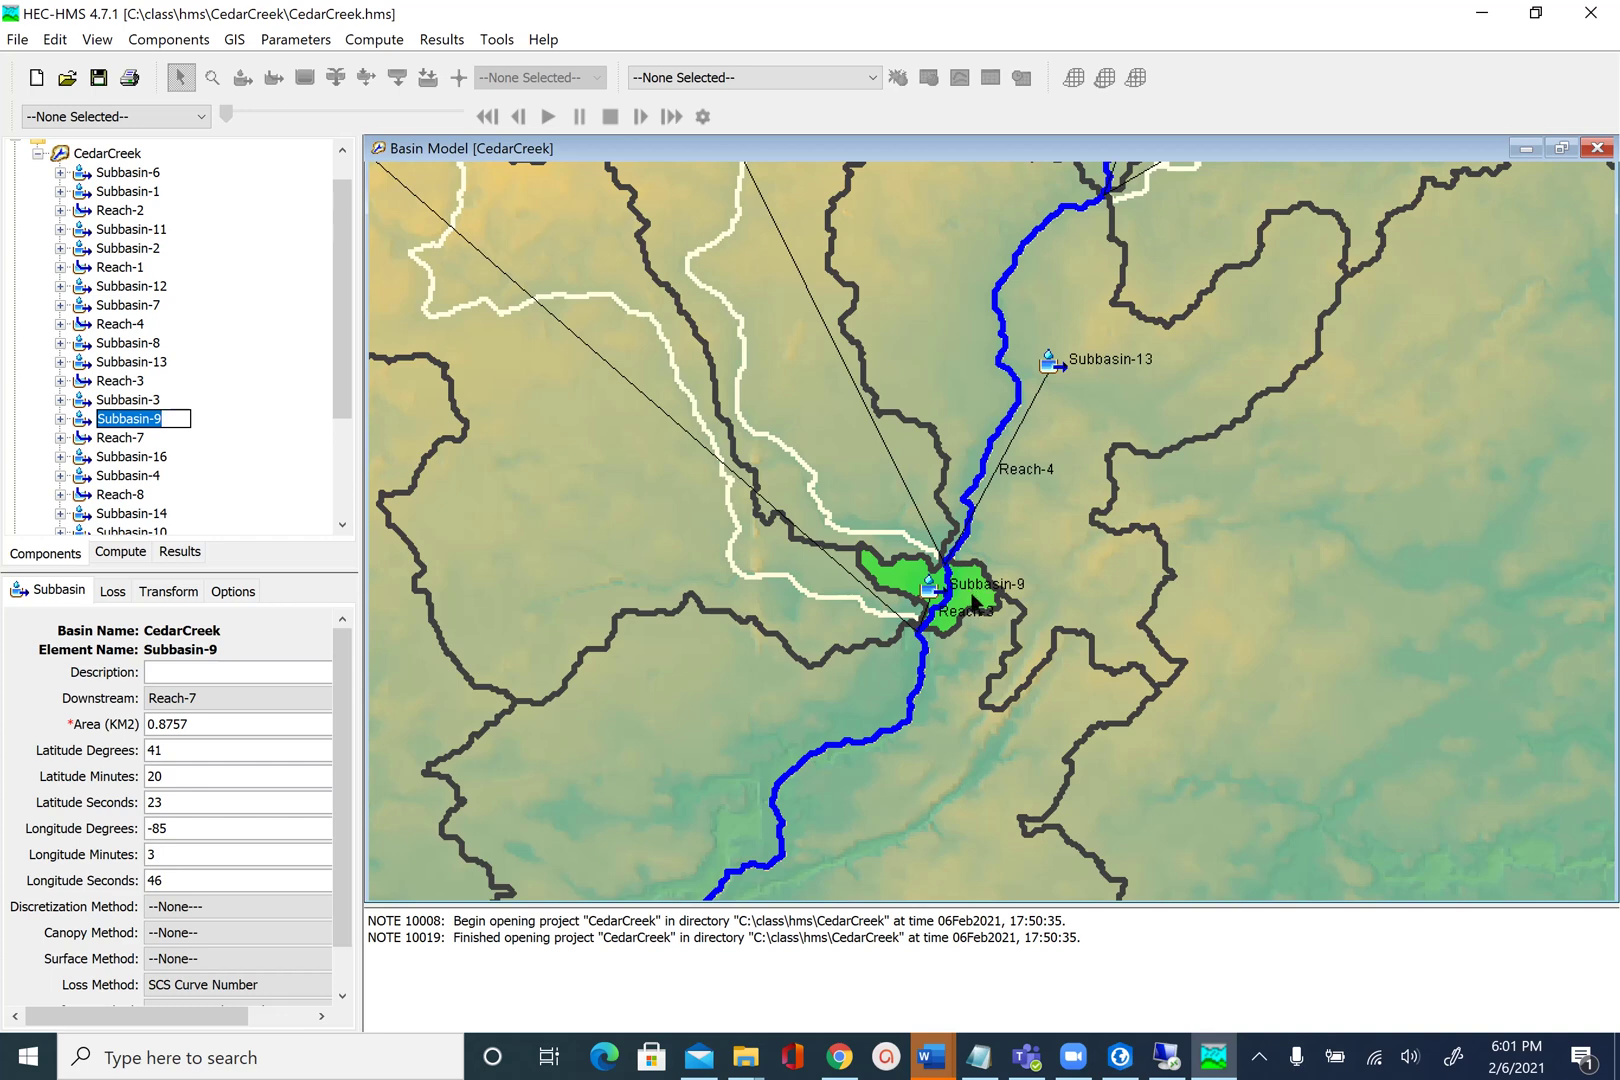
left_click(834, 456)
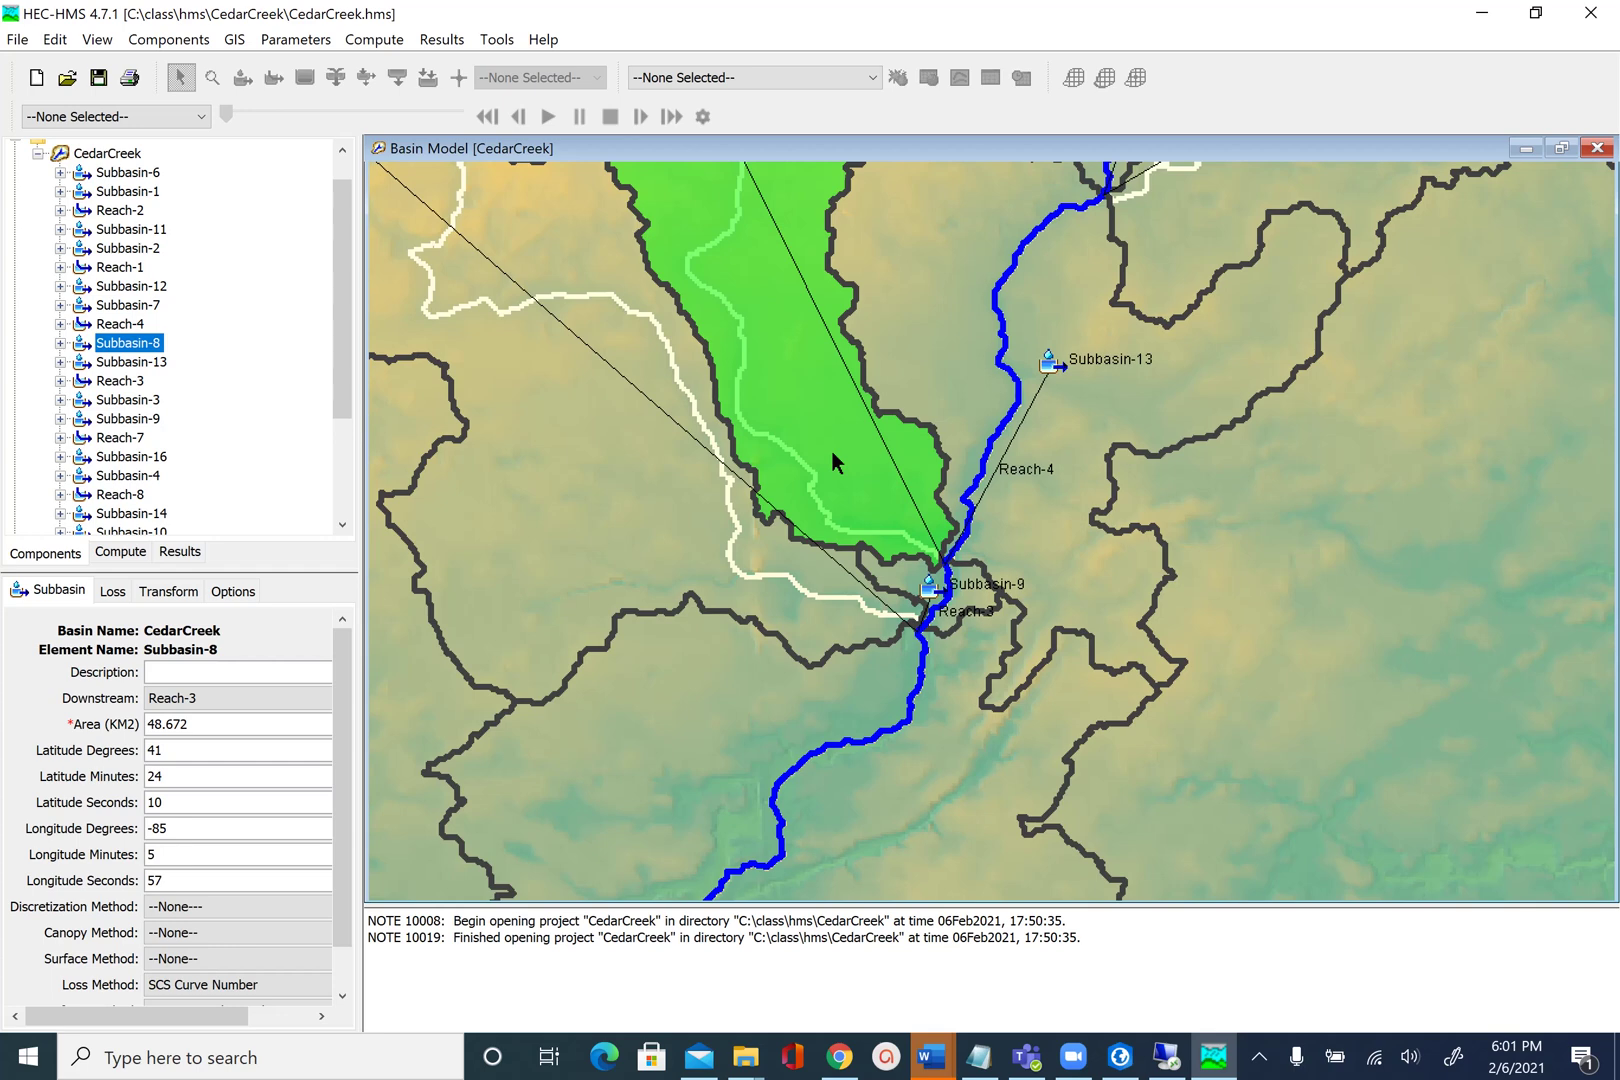
left_click(1071, 541)
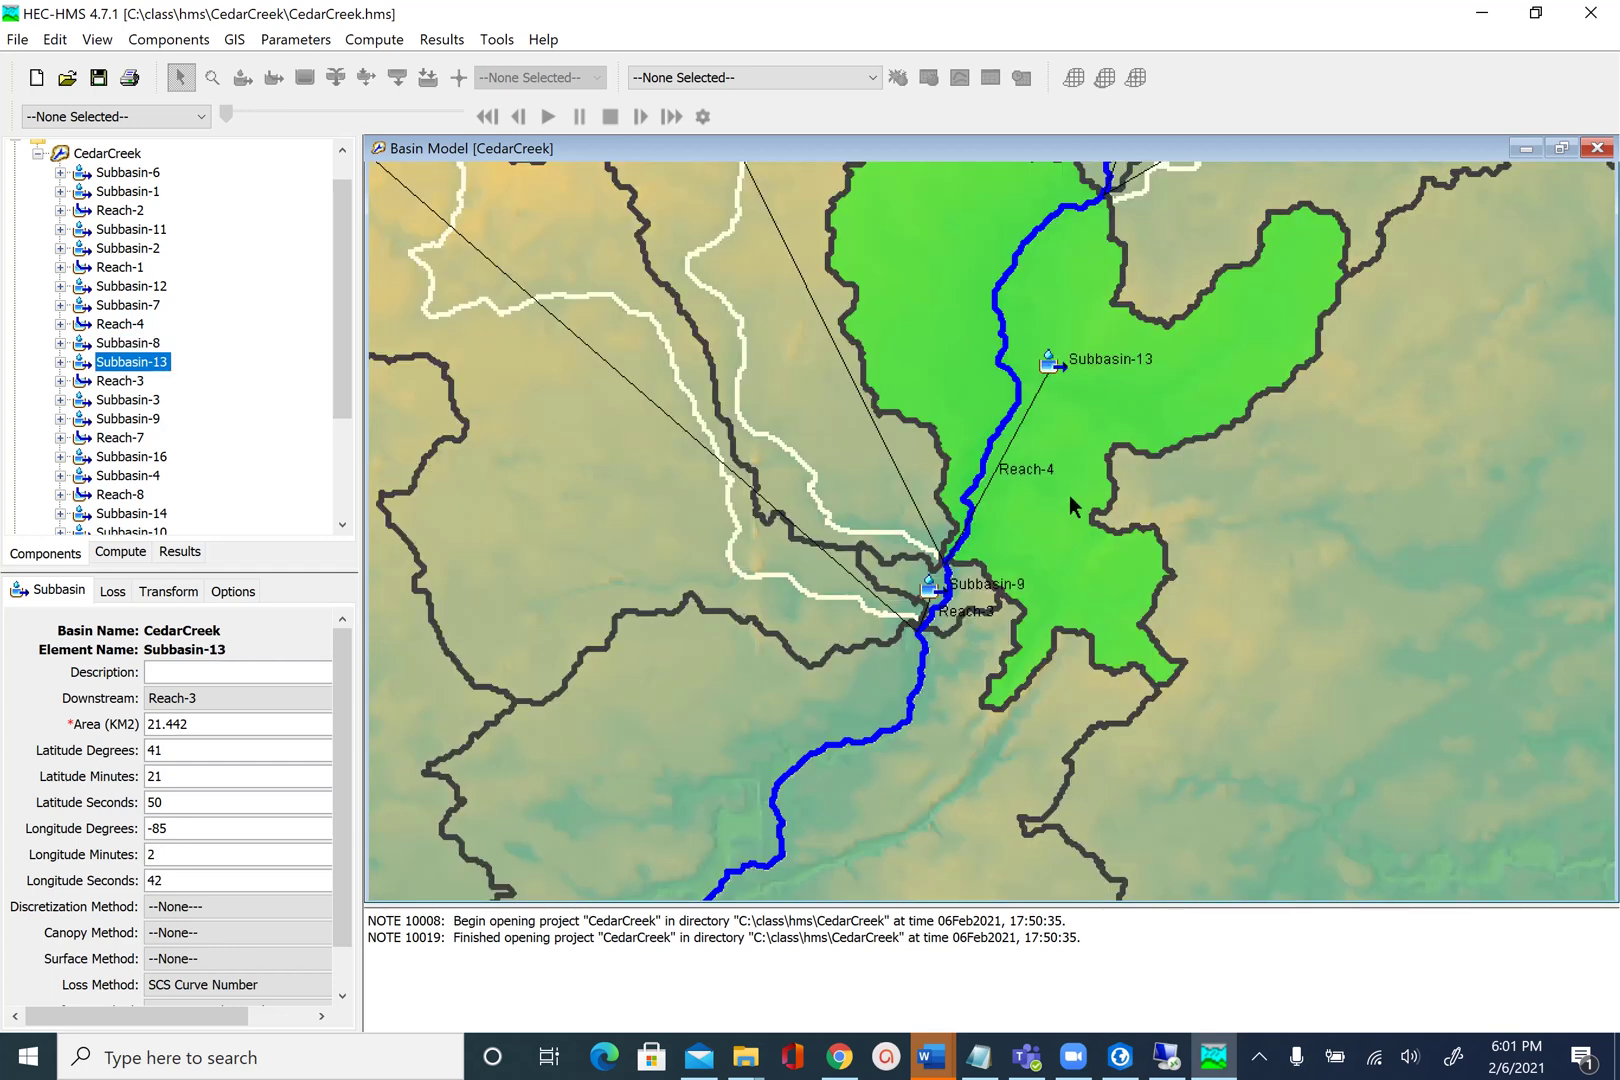
Step: Merge Subbasin-8 with Subbasin-9 and select the merged subbasin on the map
left_click(862, 460)
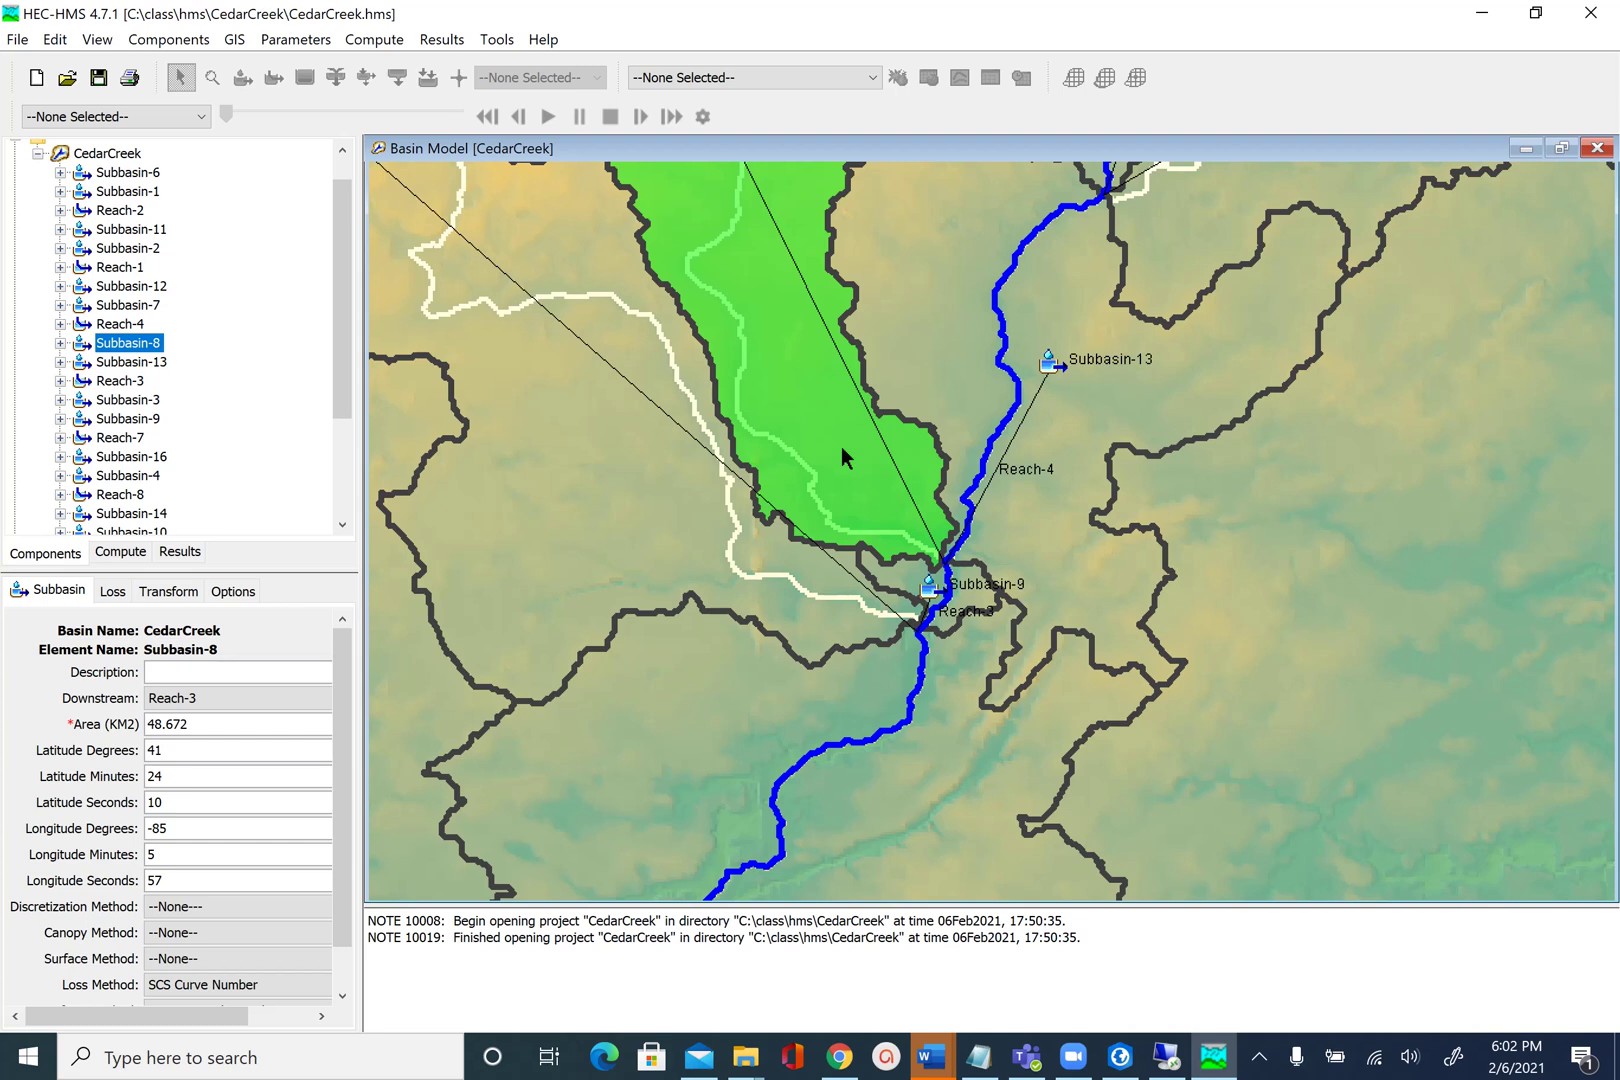
left_click(905, 582, "ctrl")
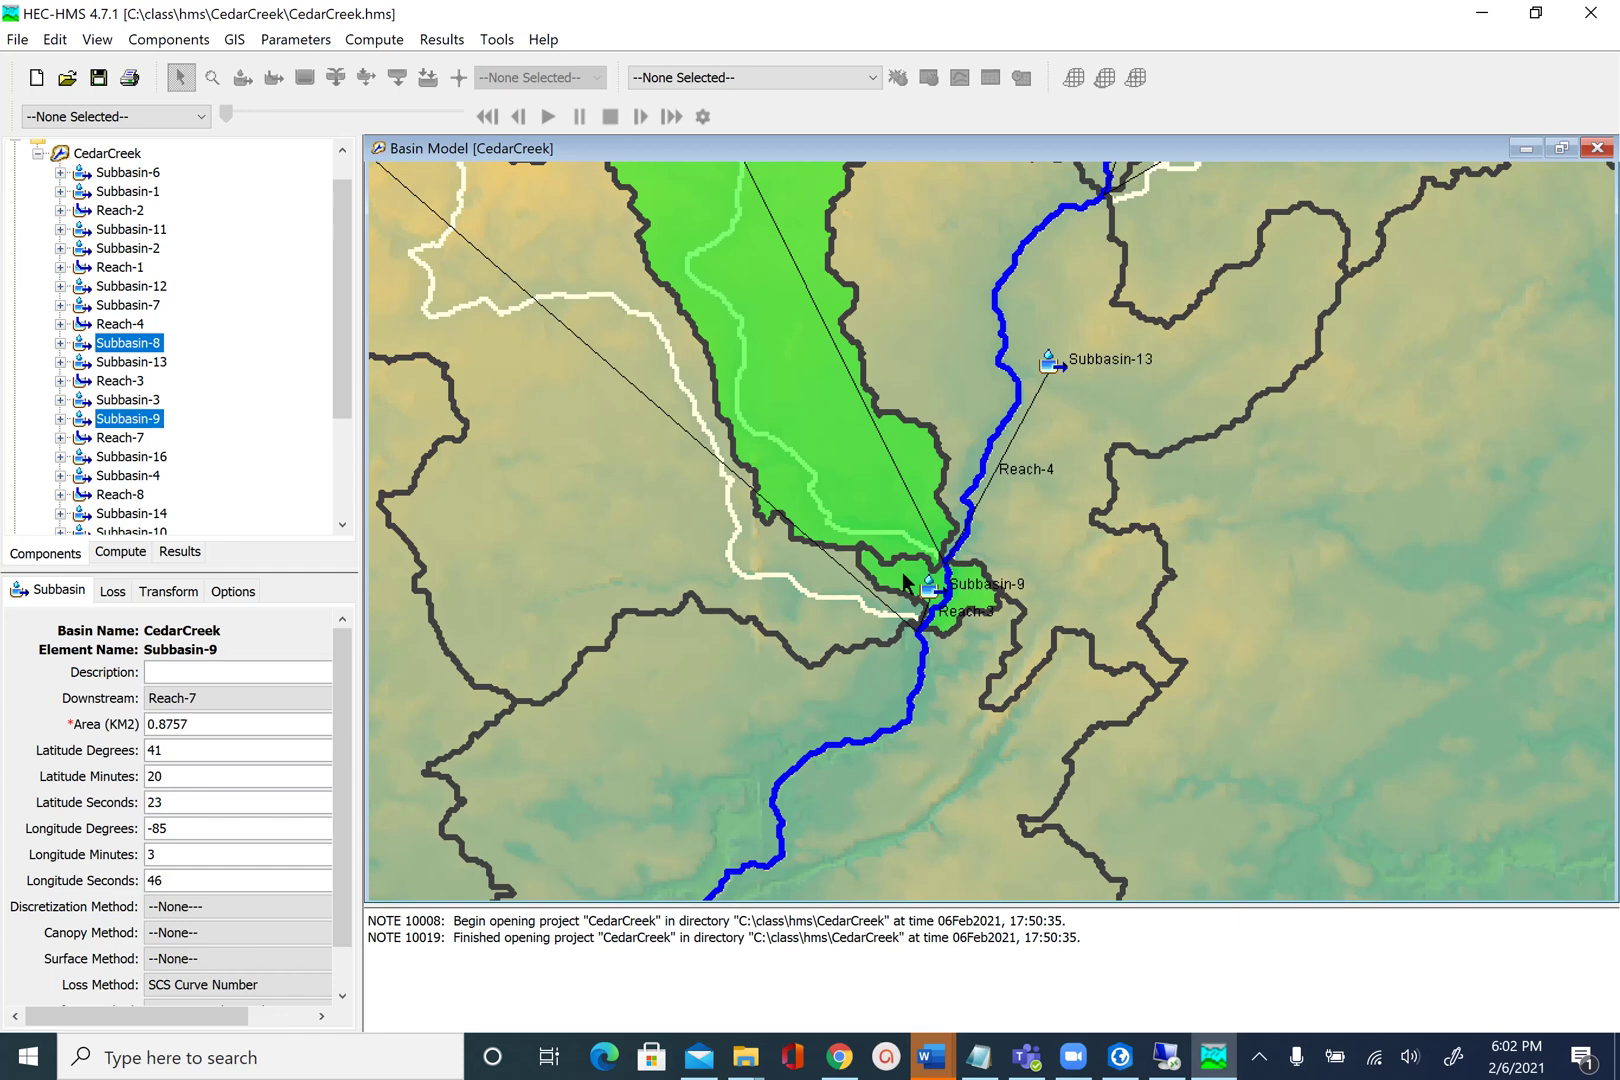
left_click(236, 44)
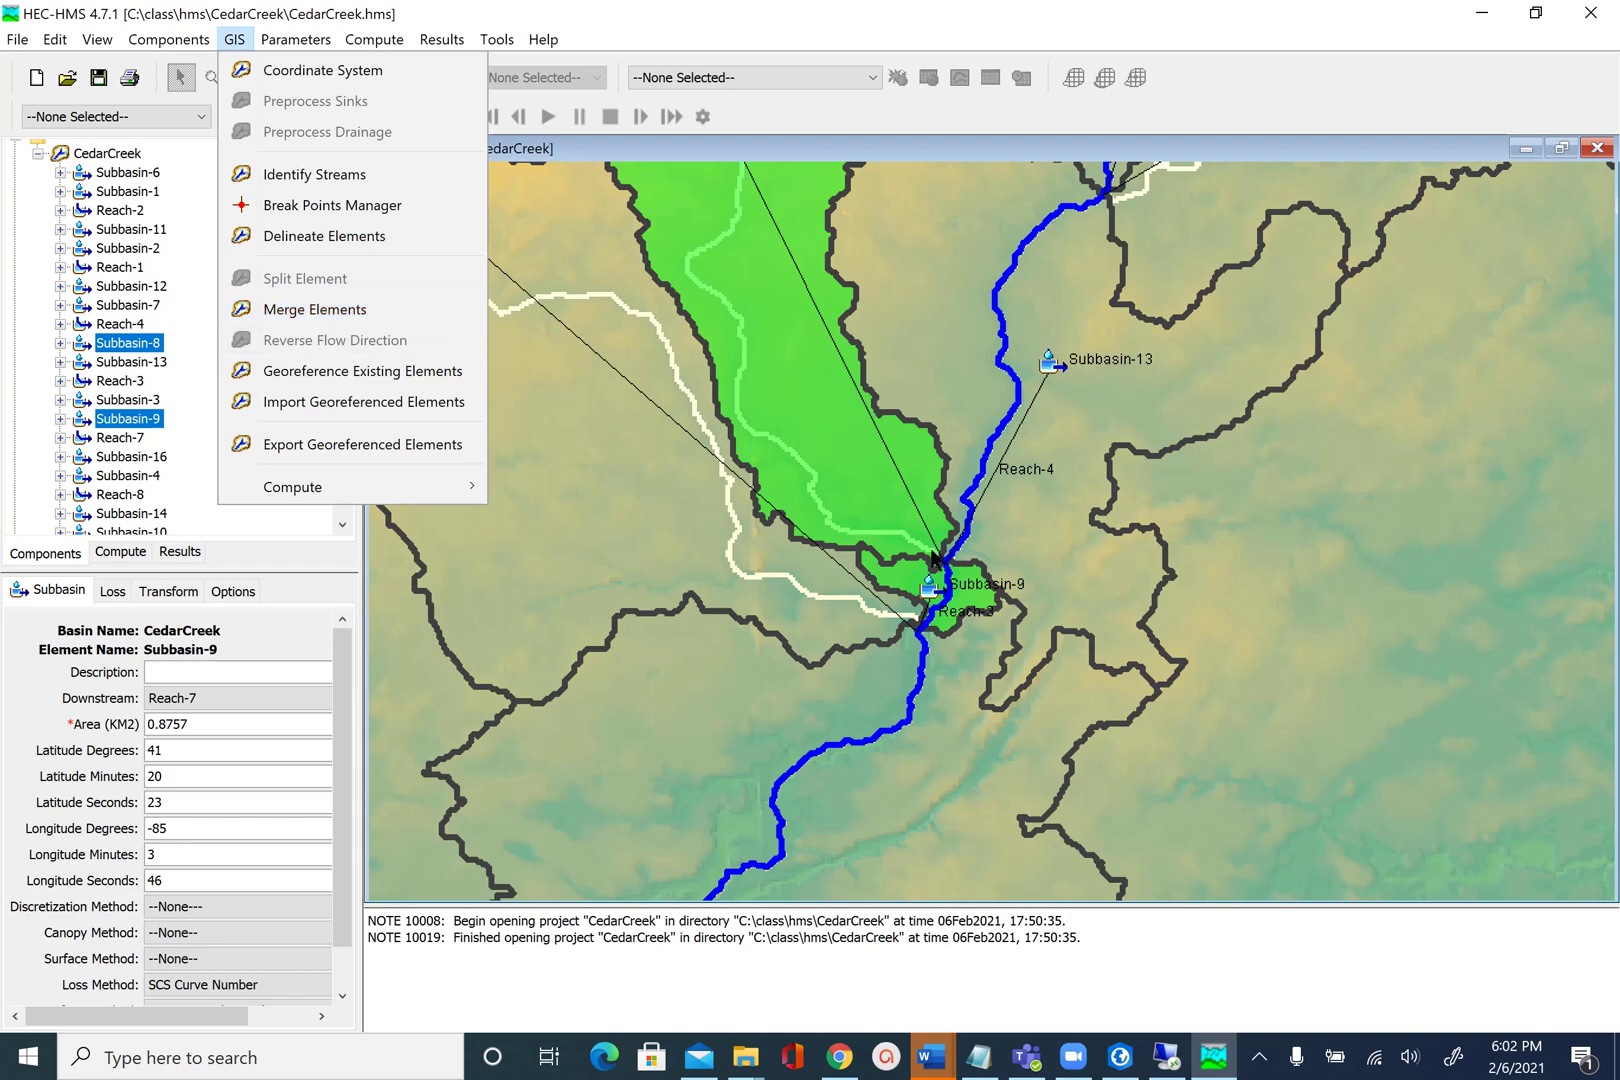
left_click(332, 312)
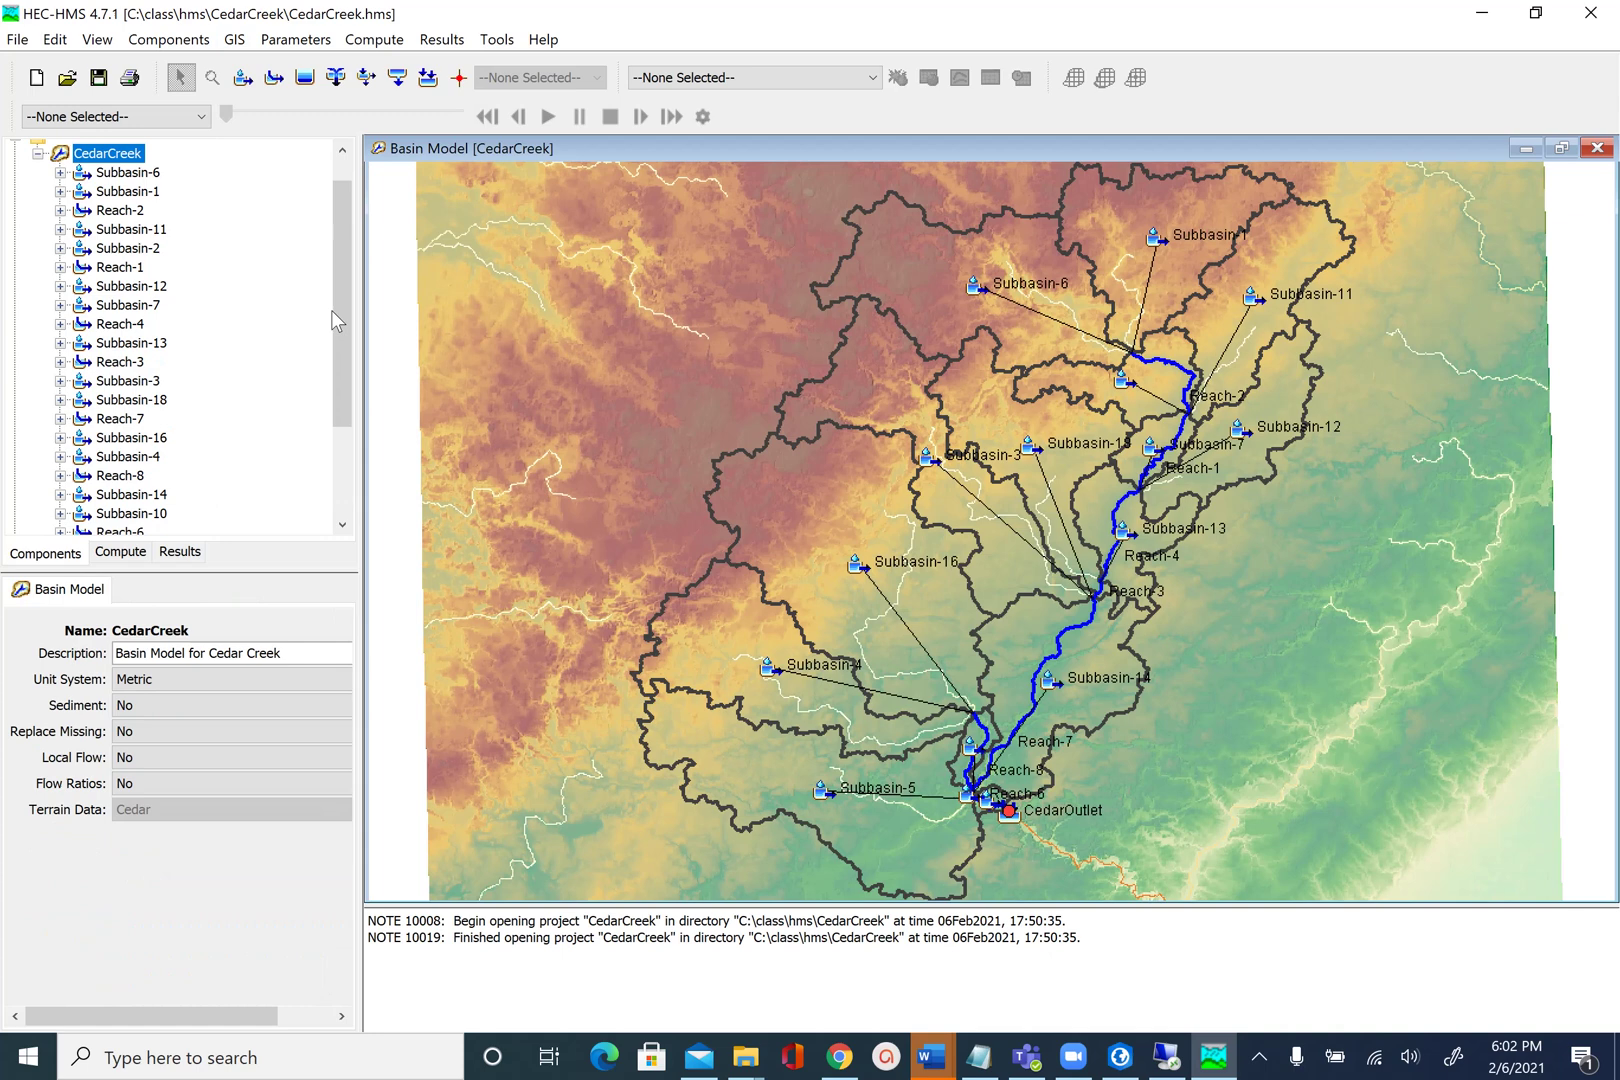
left_click(1063, 476)
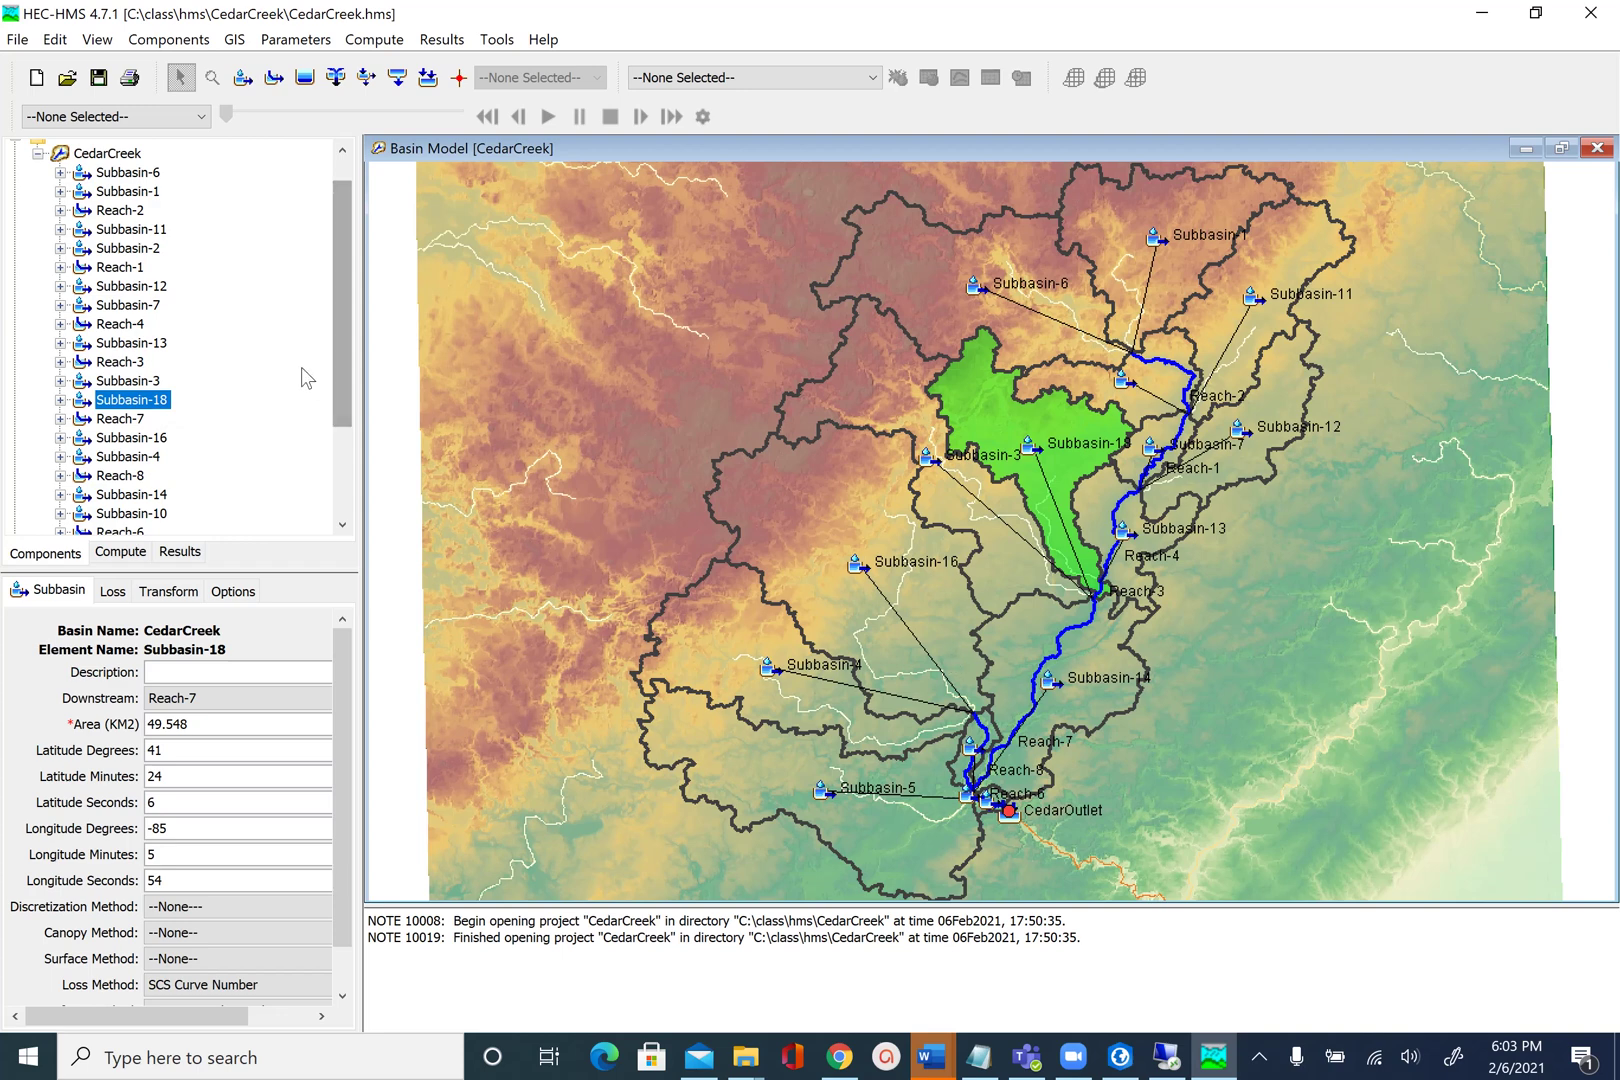
Step: Locate Subbasin-15 on the basin map and inspect its upstream neighbors, Subbasin-10 and Subbasin-14
left_click_drag(349, 367, 330, 470)
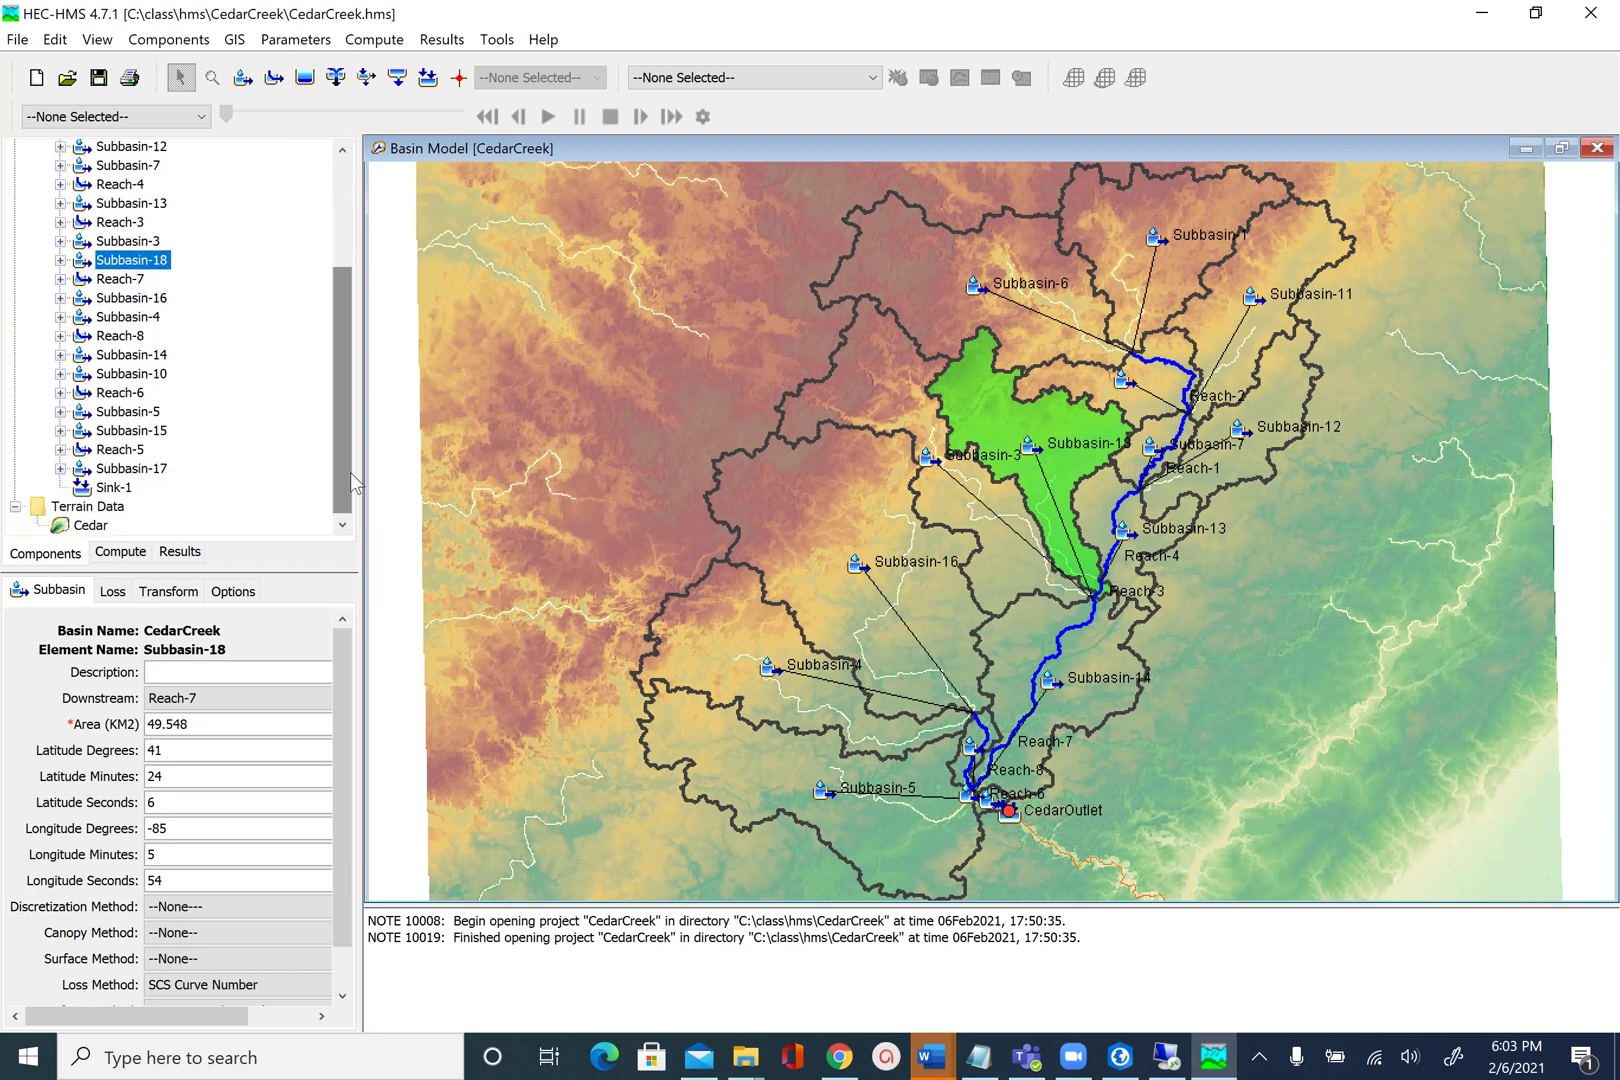
left_click(166, 441)
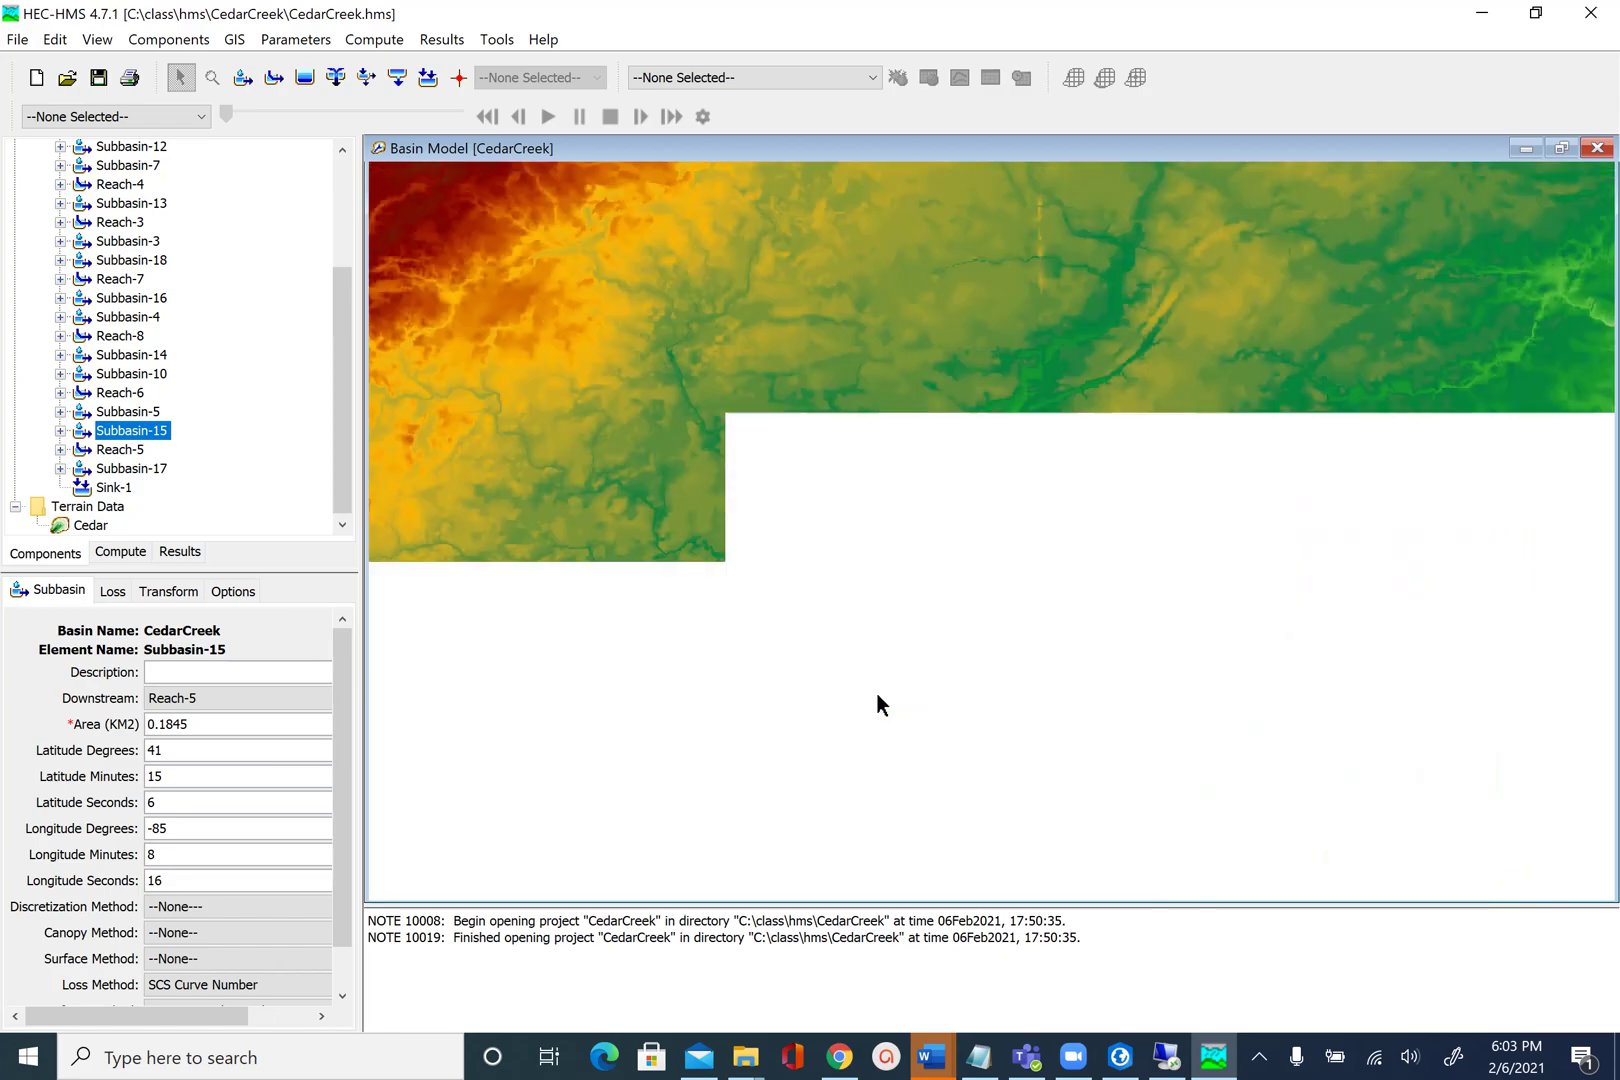
scroll(876, 691, "up", 3)
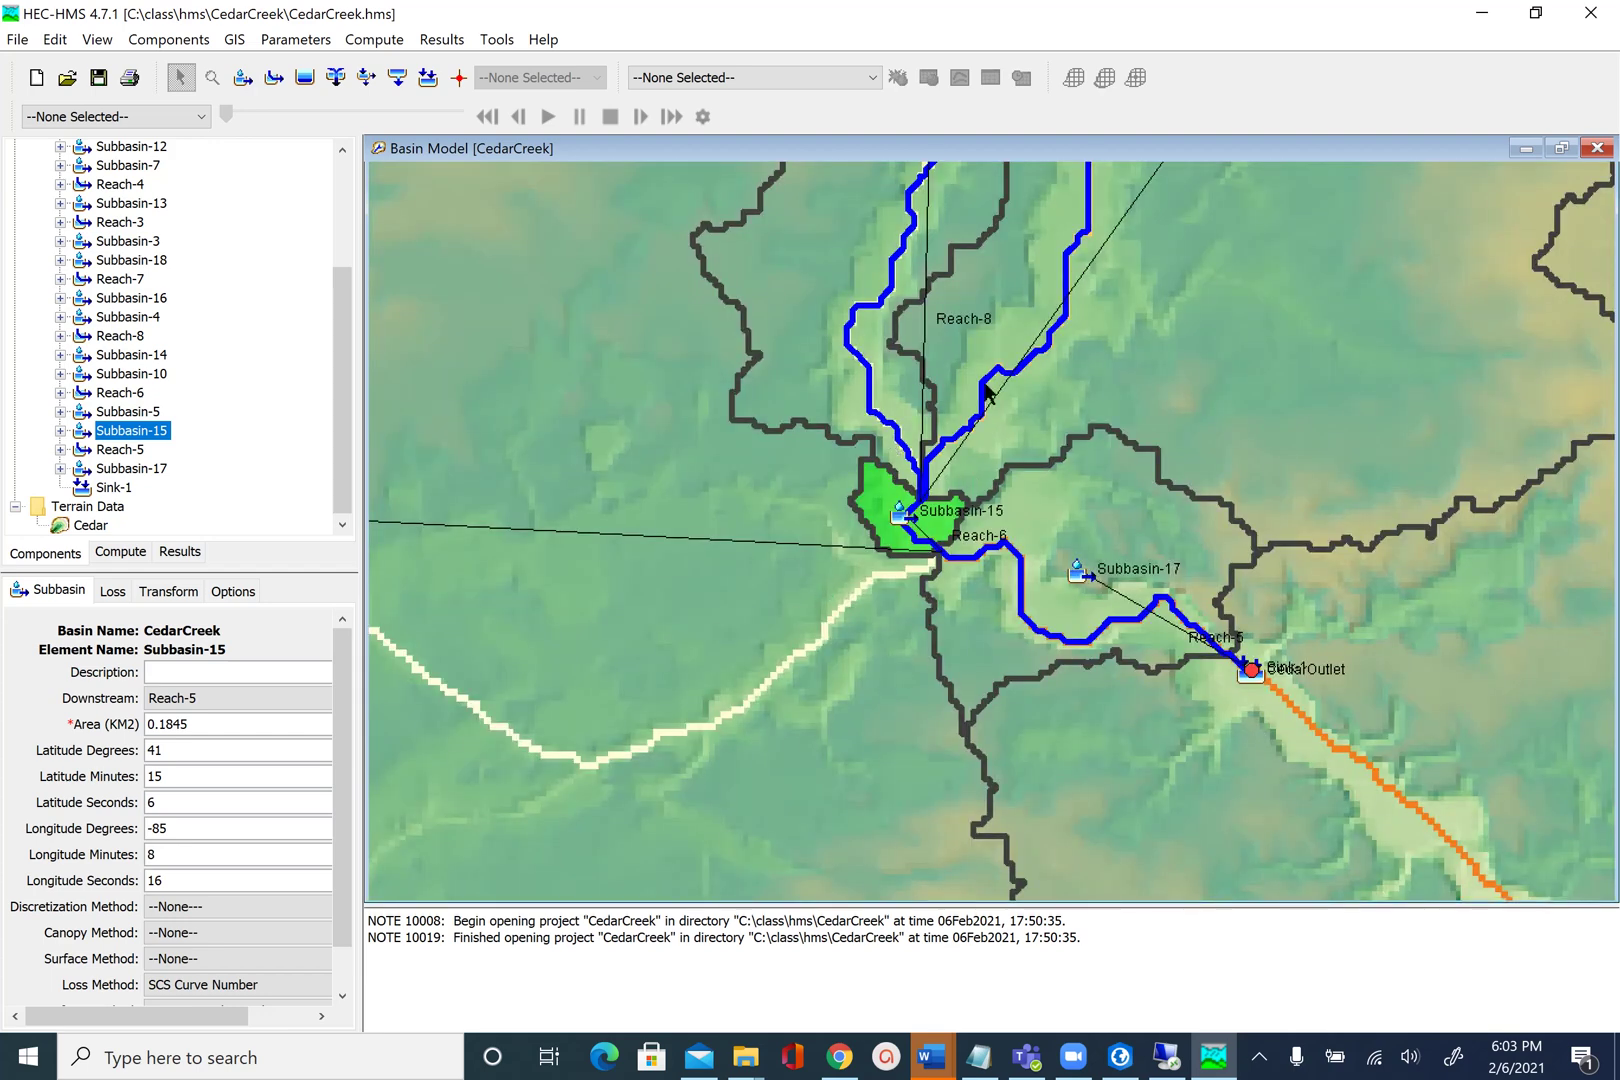
left_click(821, 345)
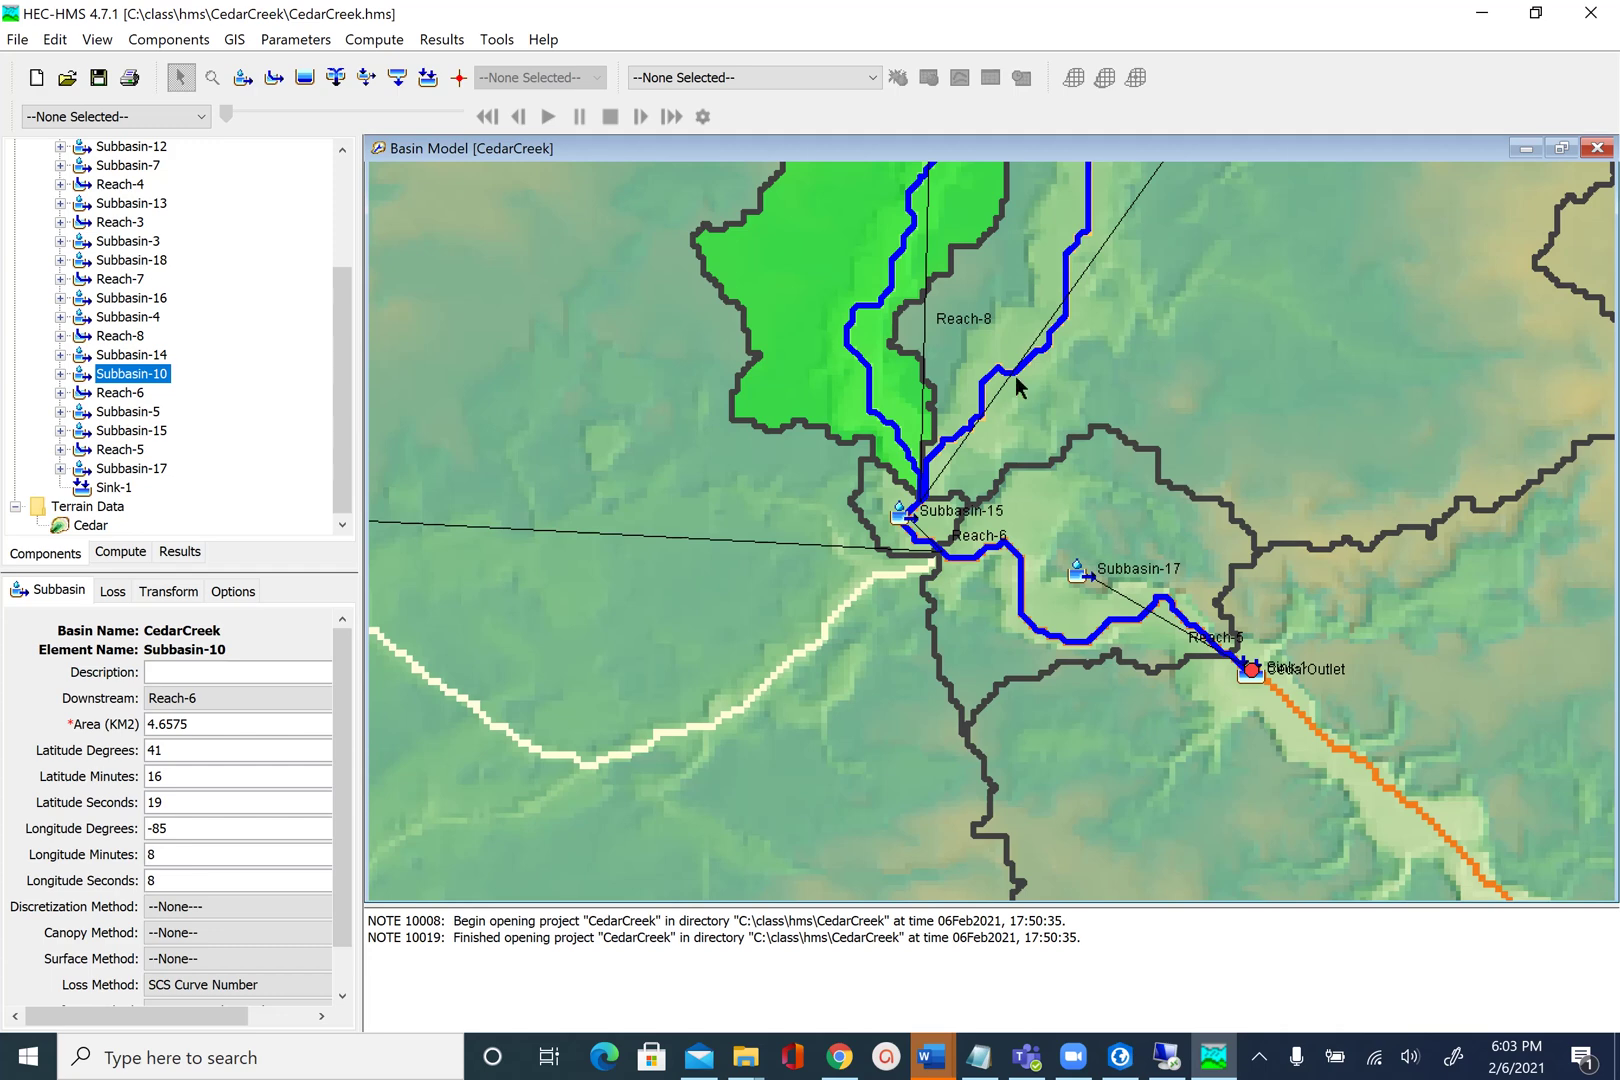
left_click(976, 352)
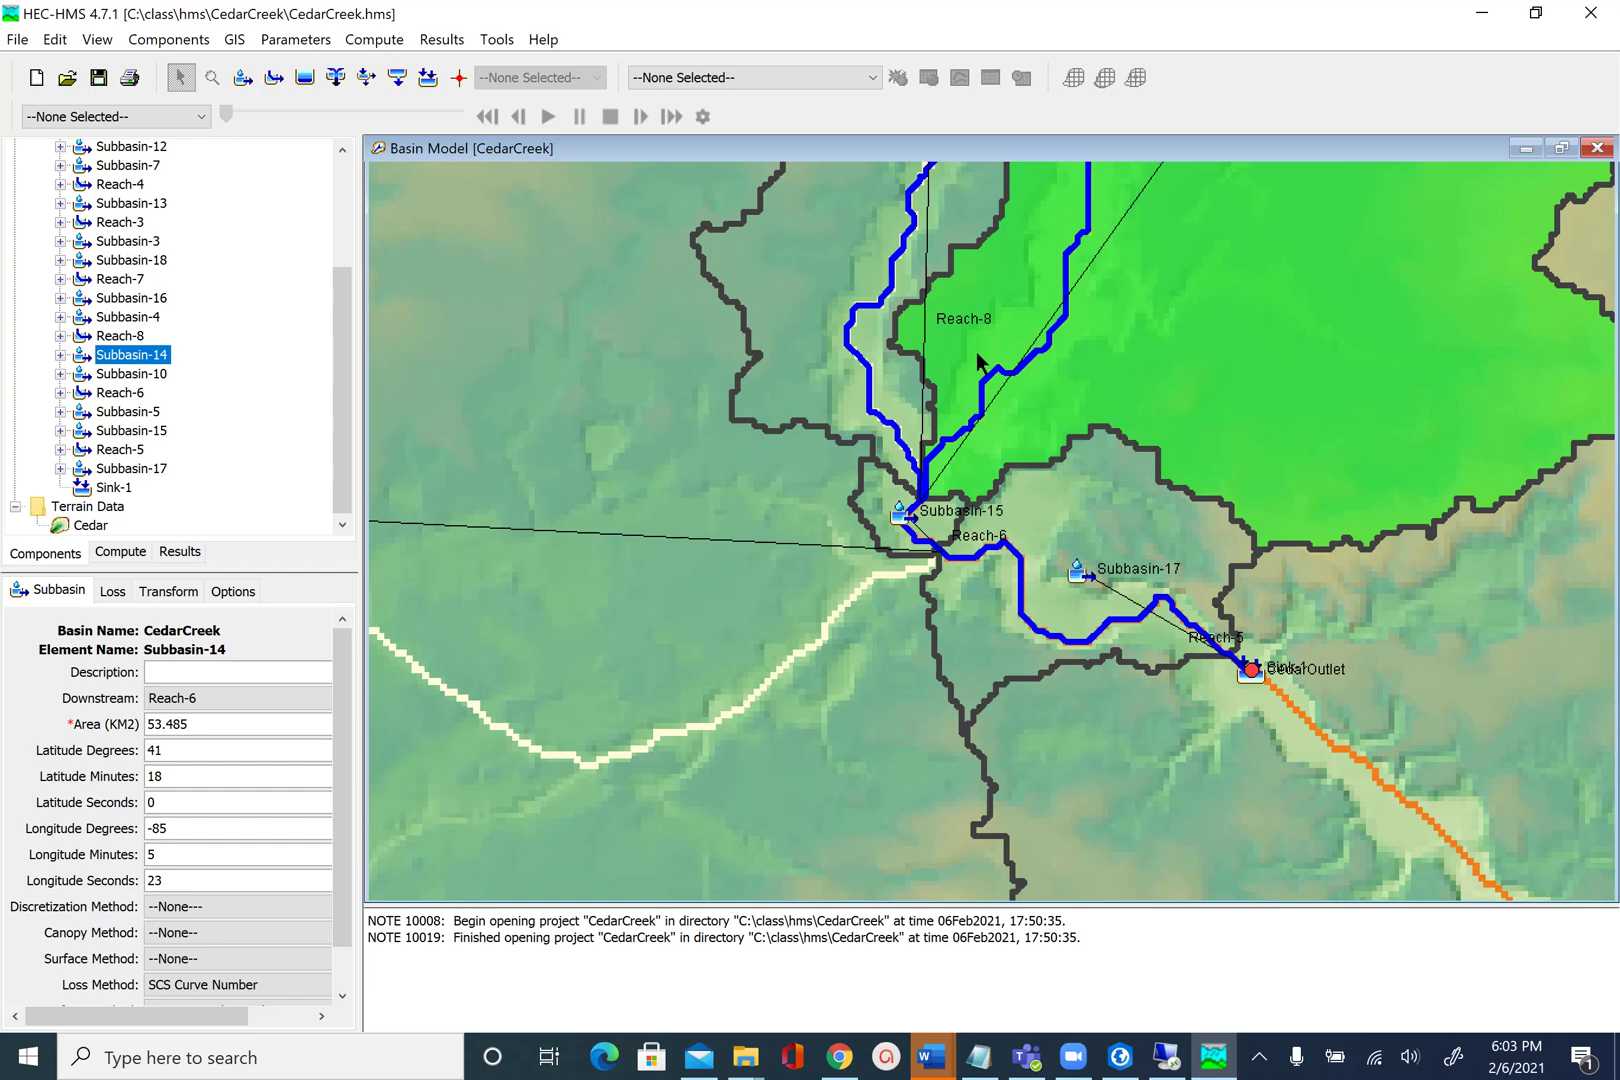
Step: Merge Subbasin-10 with Subbasin-15
left_click(800, 353)
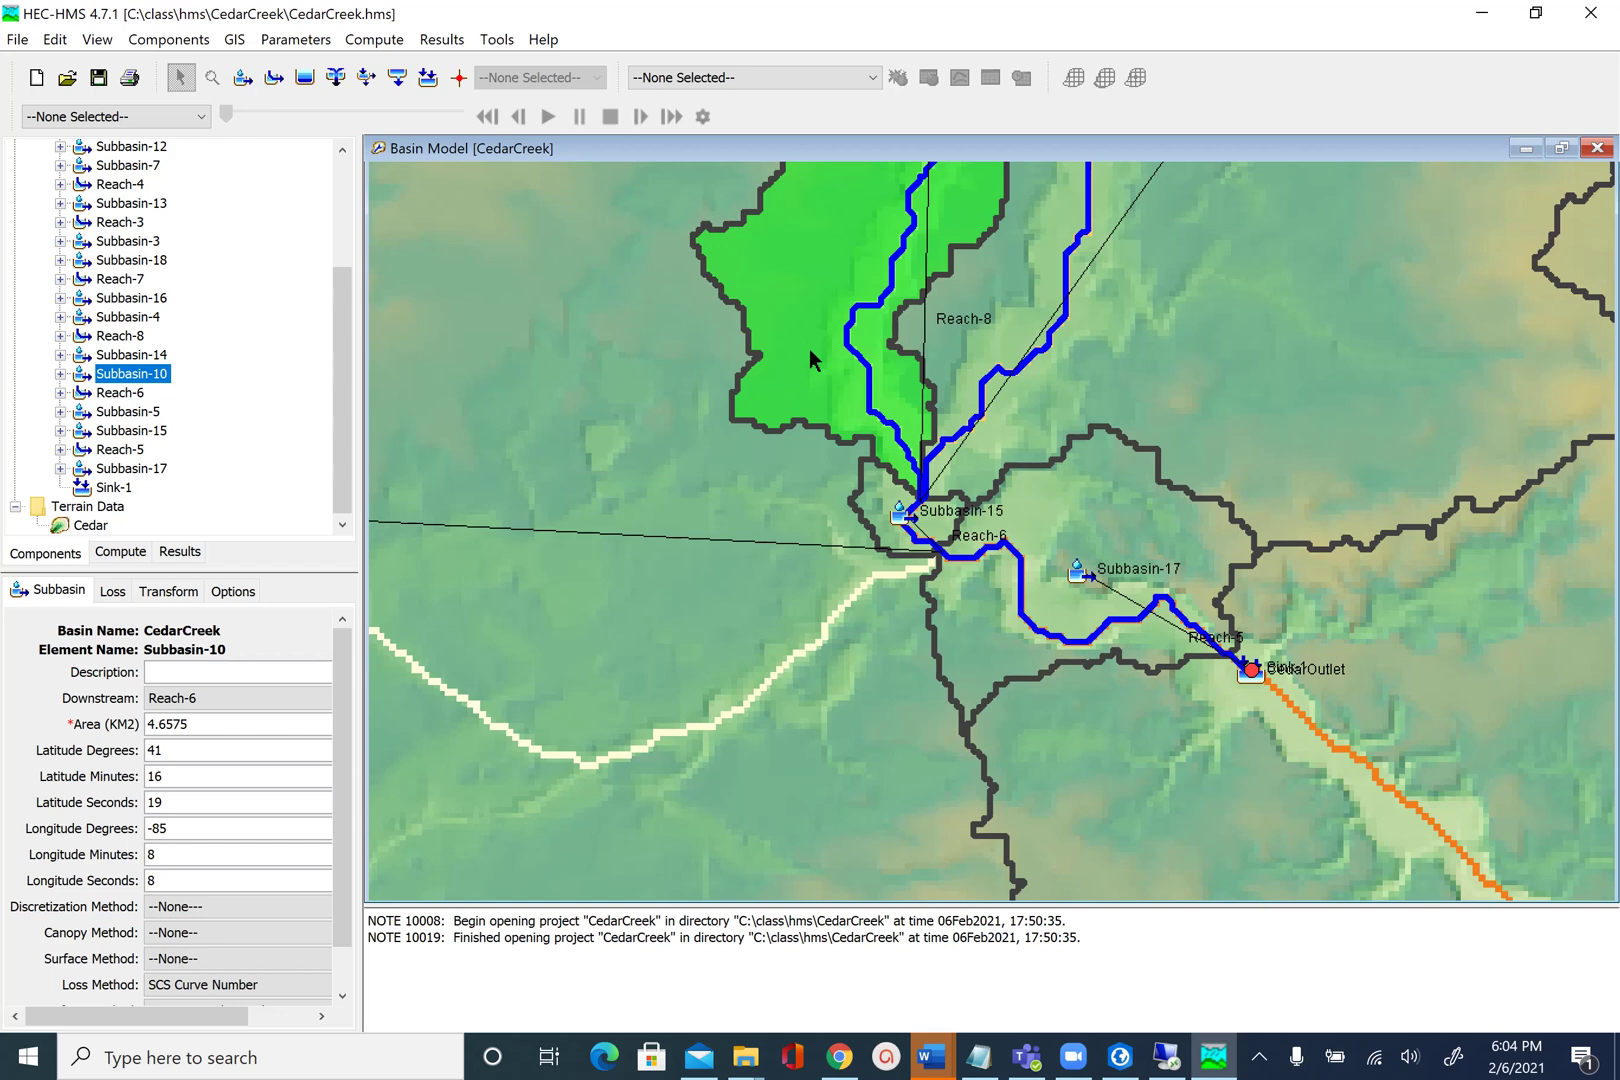
left_click(881, 506, "shift")
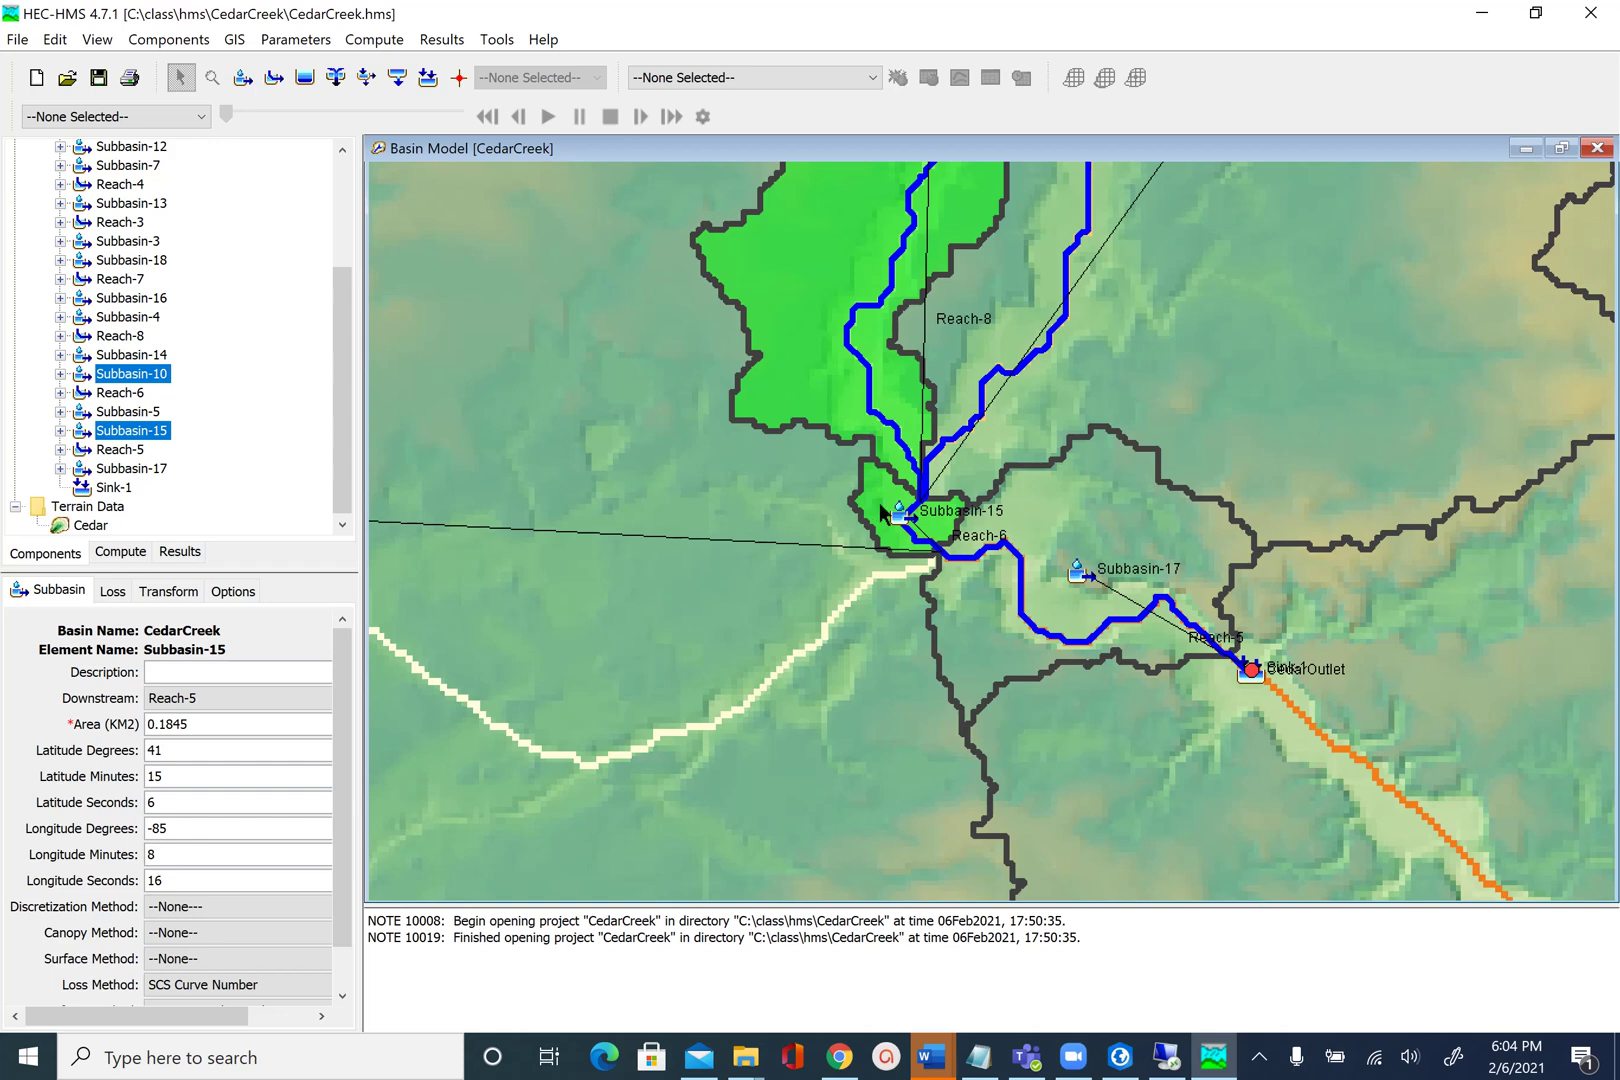
left_click(236, 40)
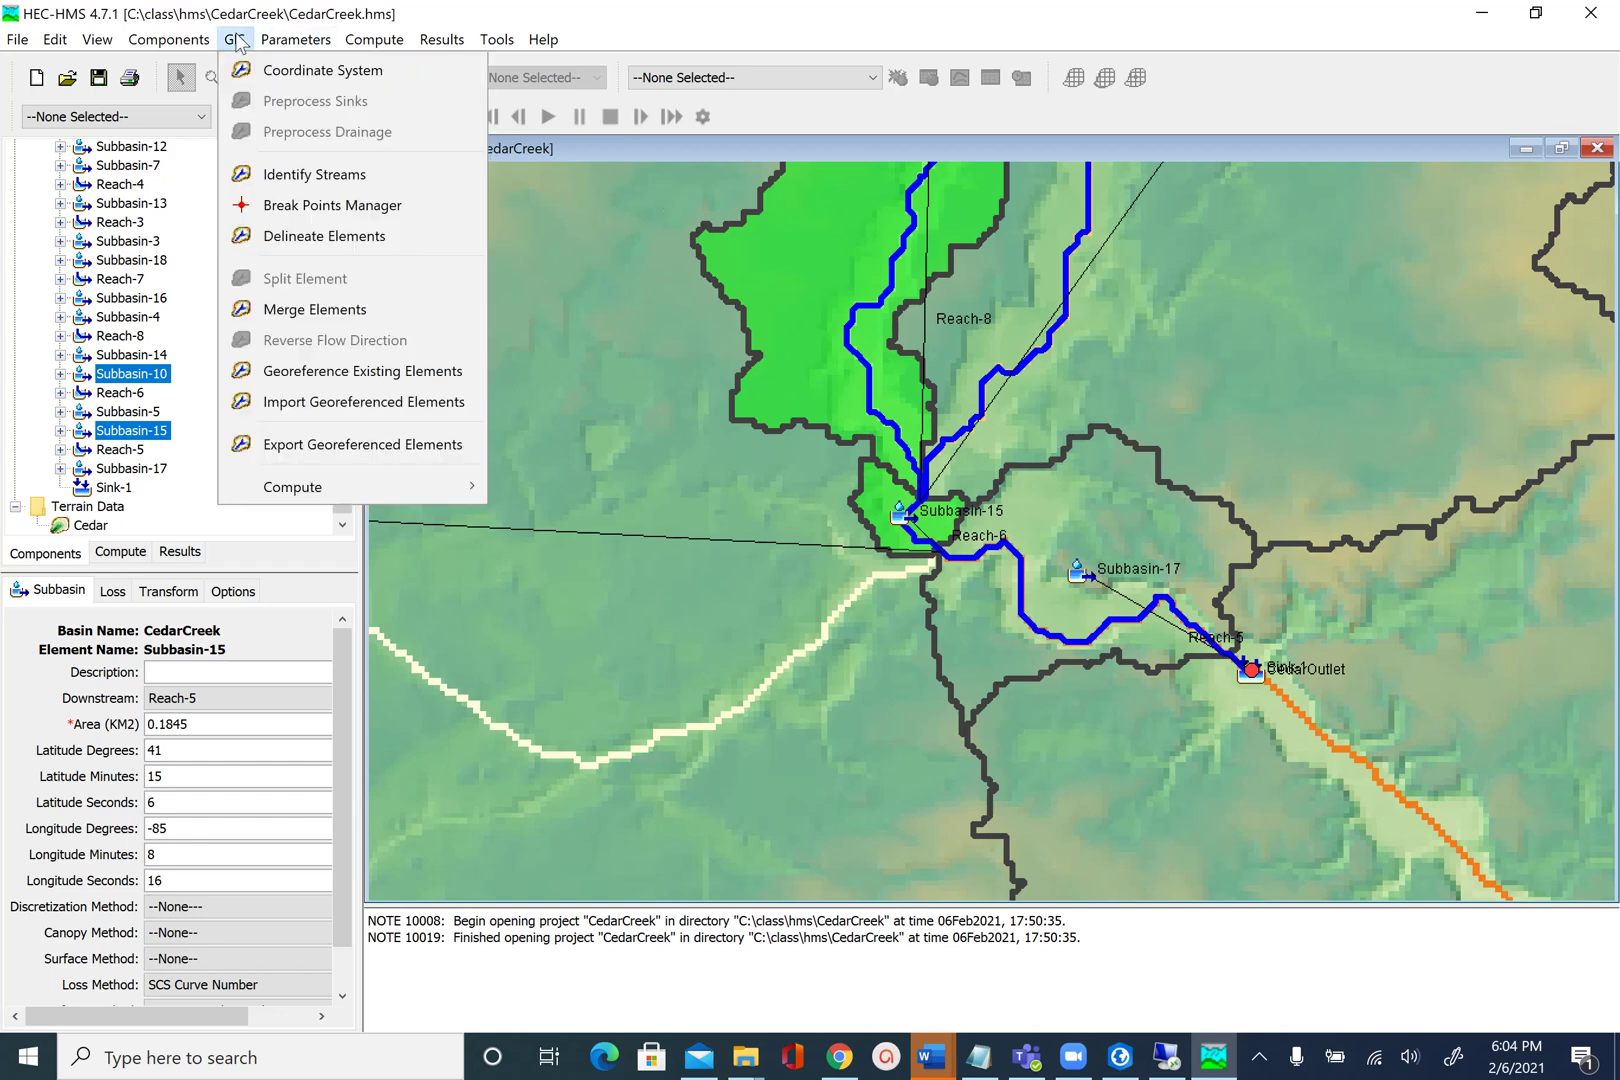
left_click(382, 307)
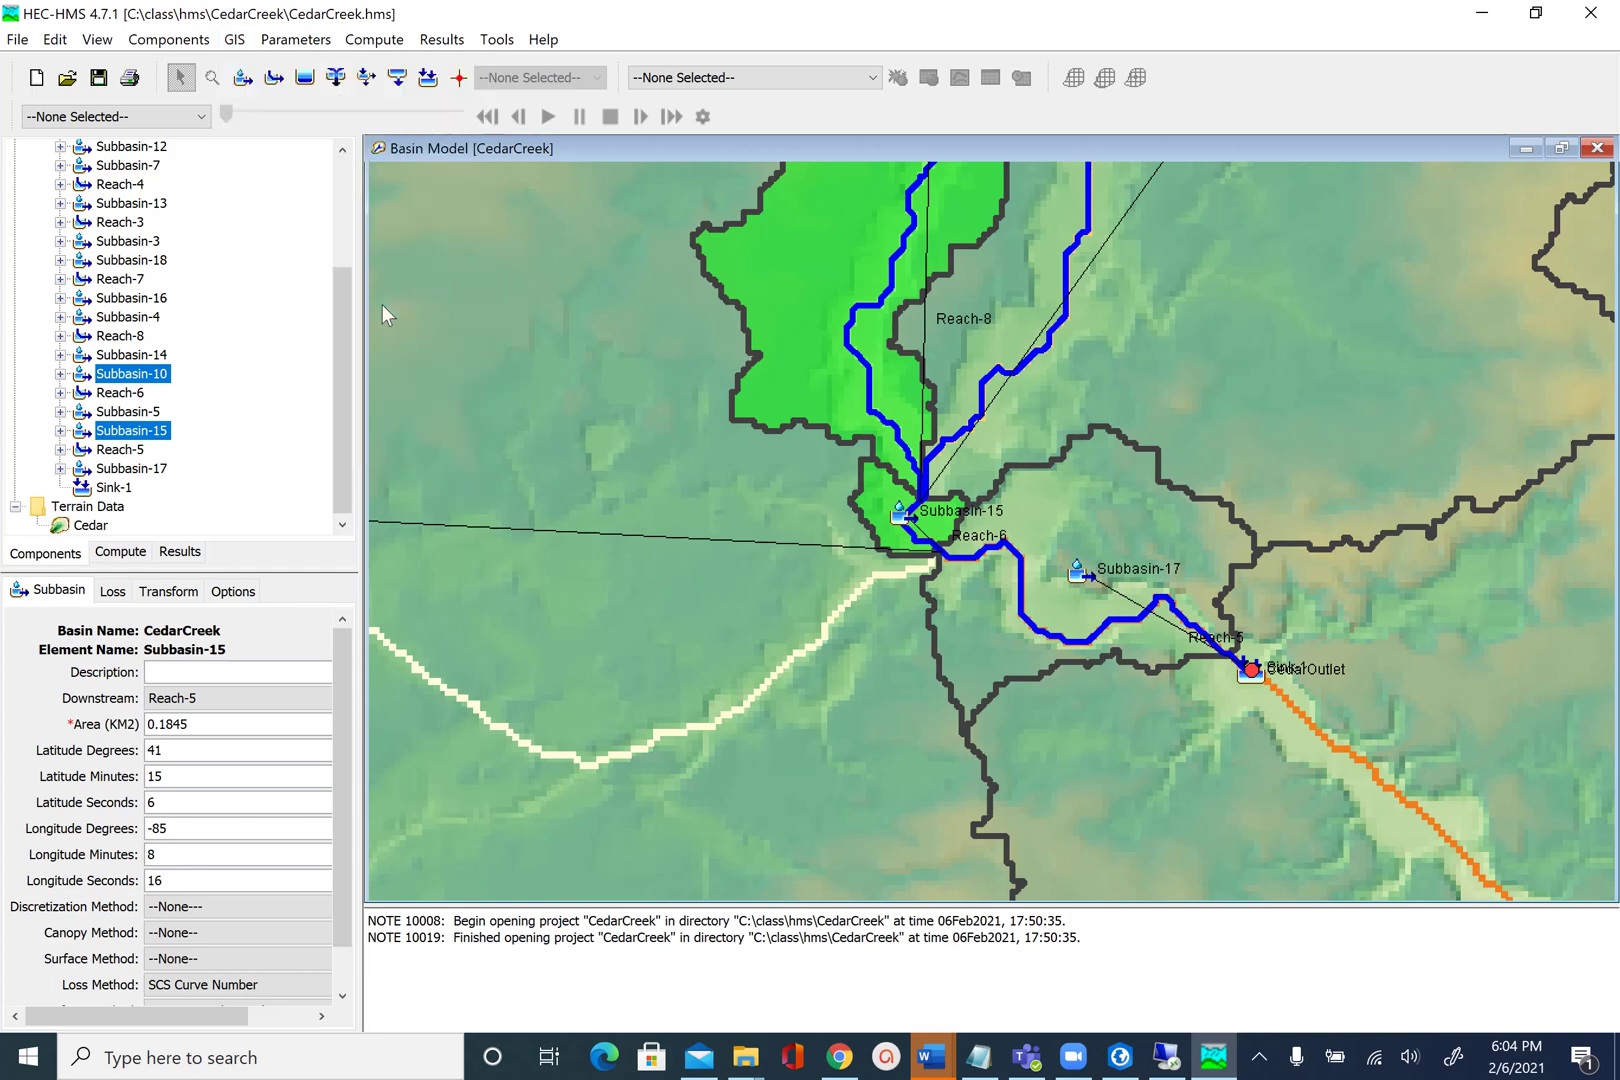
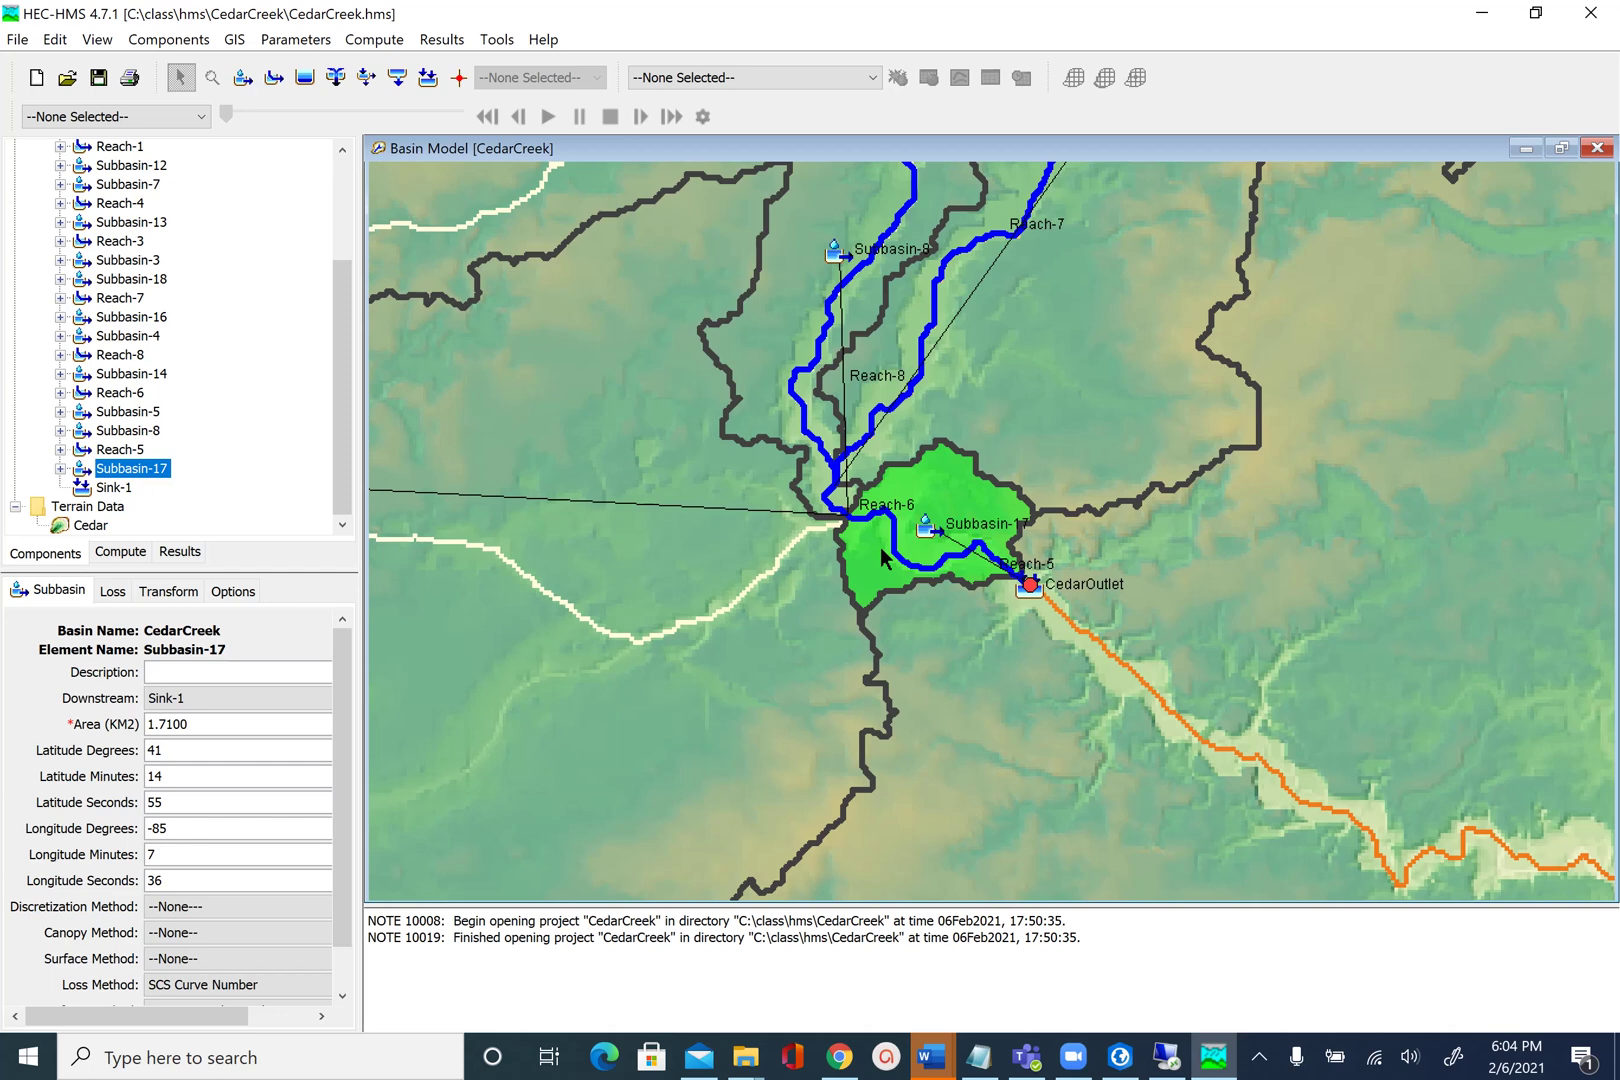
Step: Compare Subbasin-5 and Subbasin-8 as merge candidates for Subbasin-17 by selecting each together with it on the basin map
left_click(794, 652)
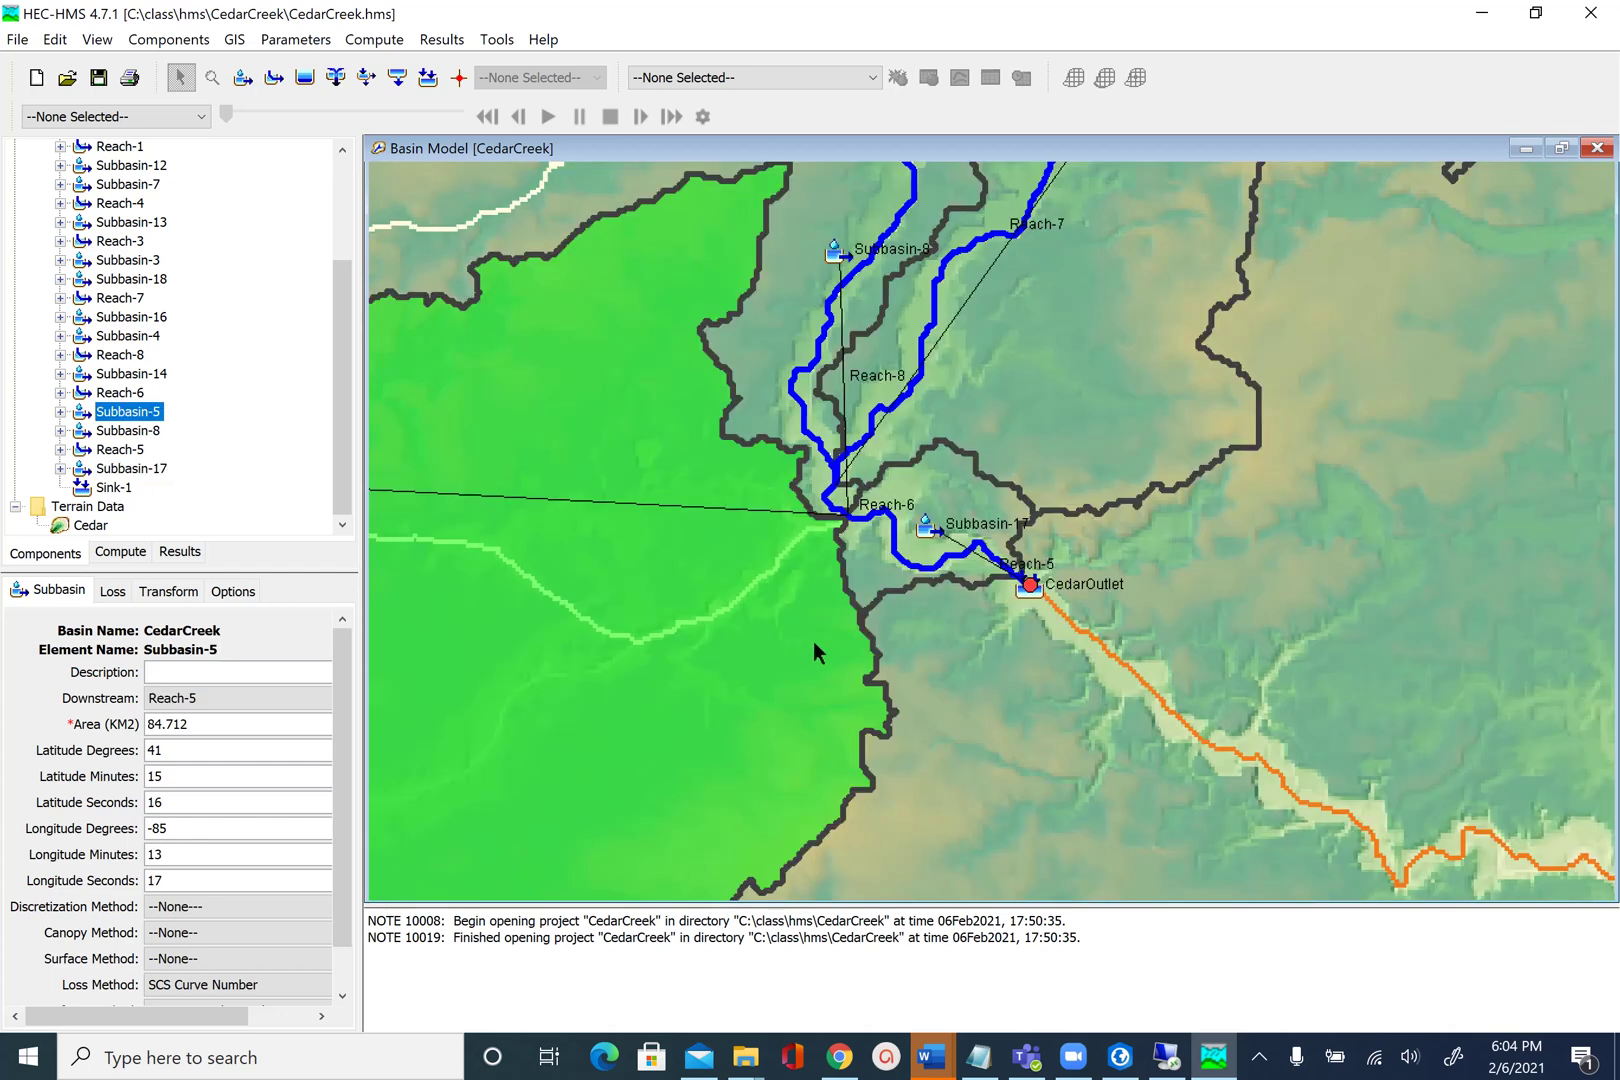
left_click(759, 370)
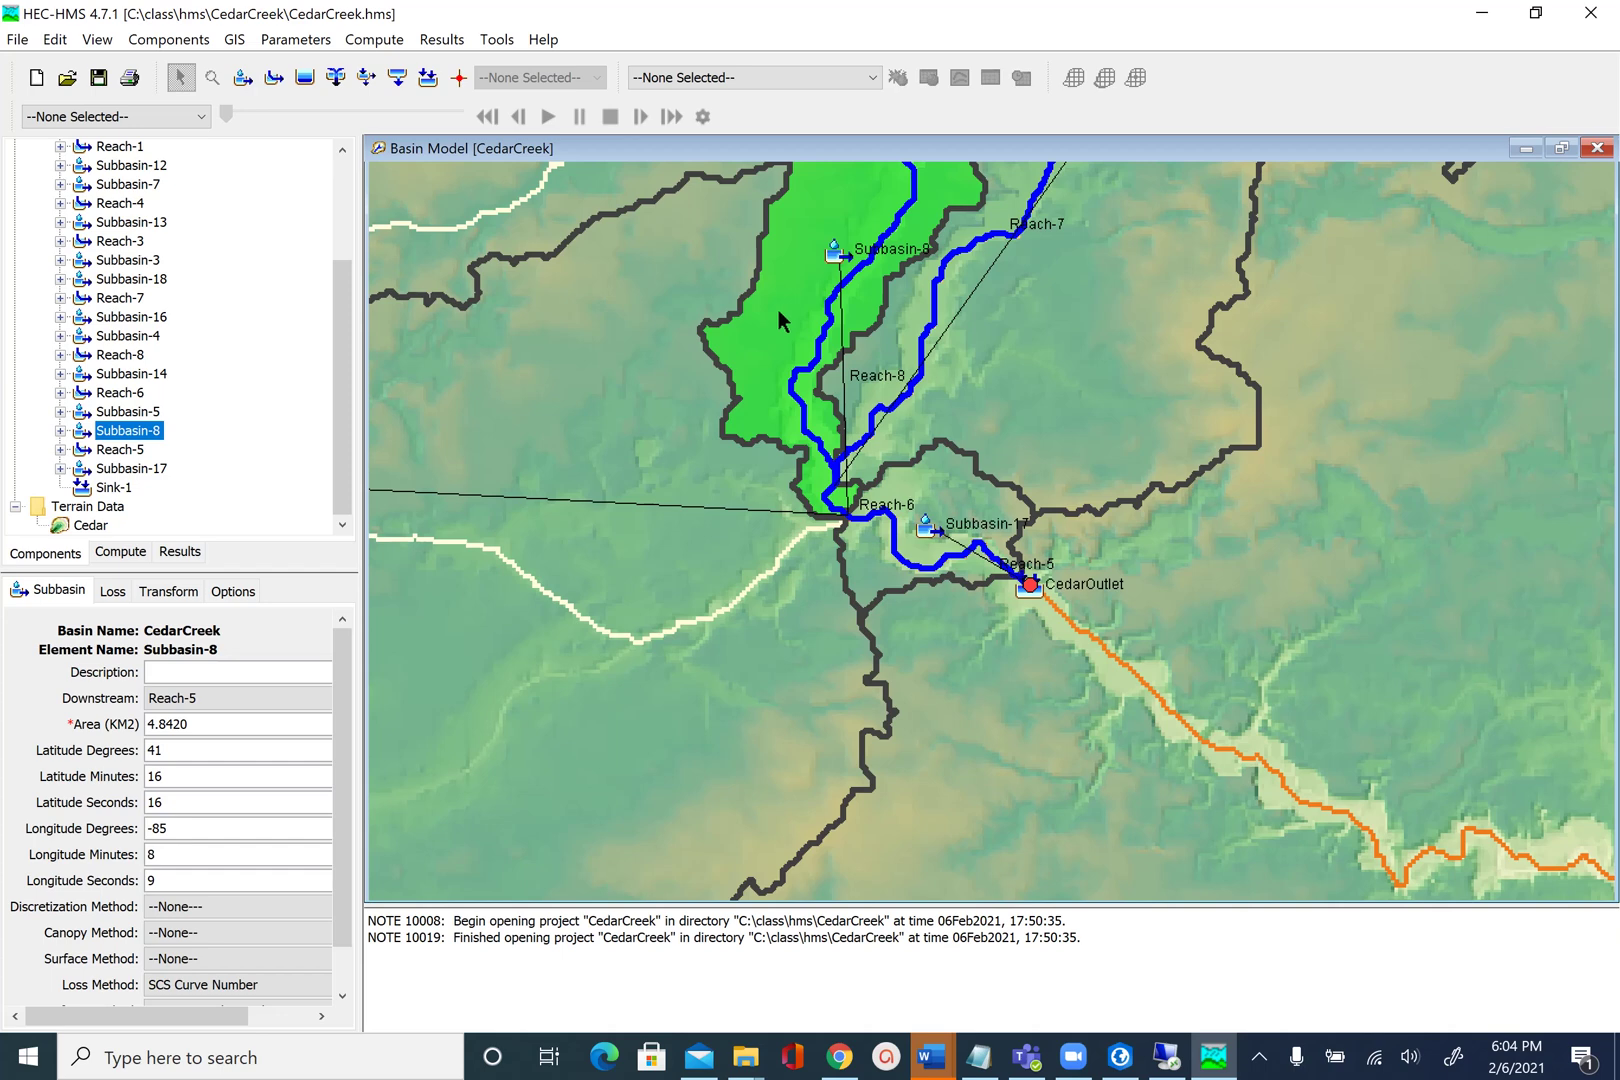
left_click(915, 503, "ctrl")
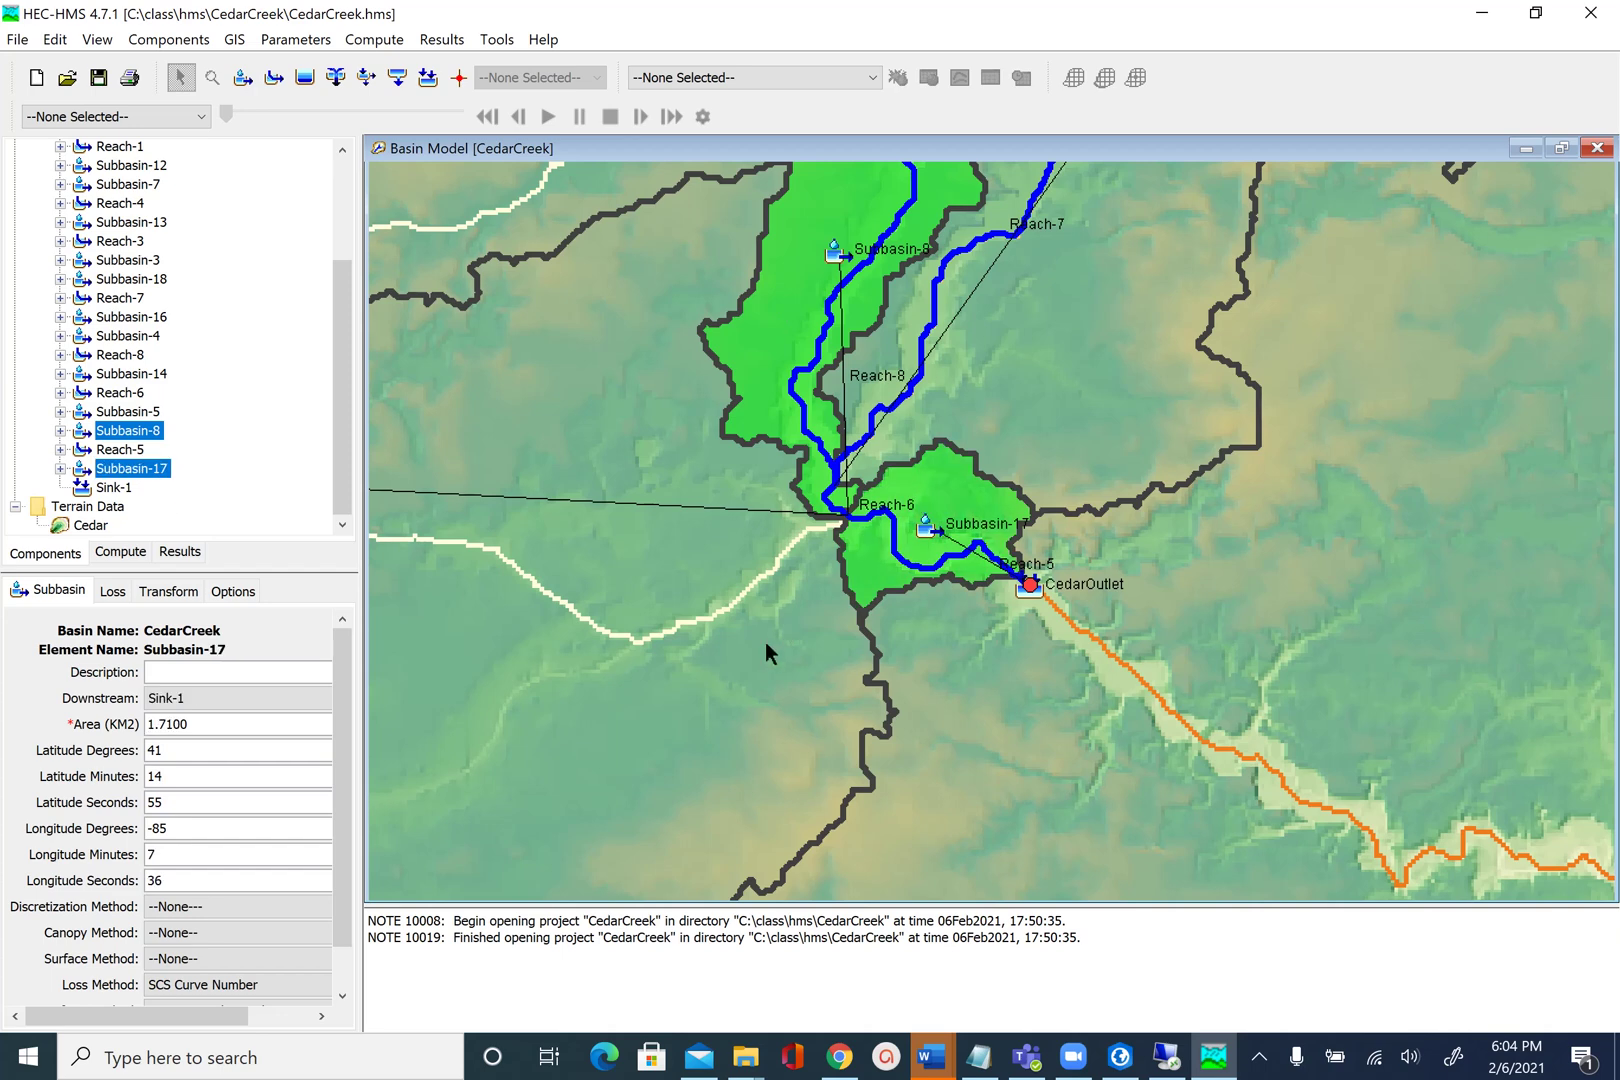
left_click(756, 656)
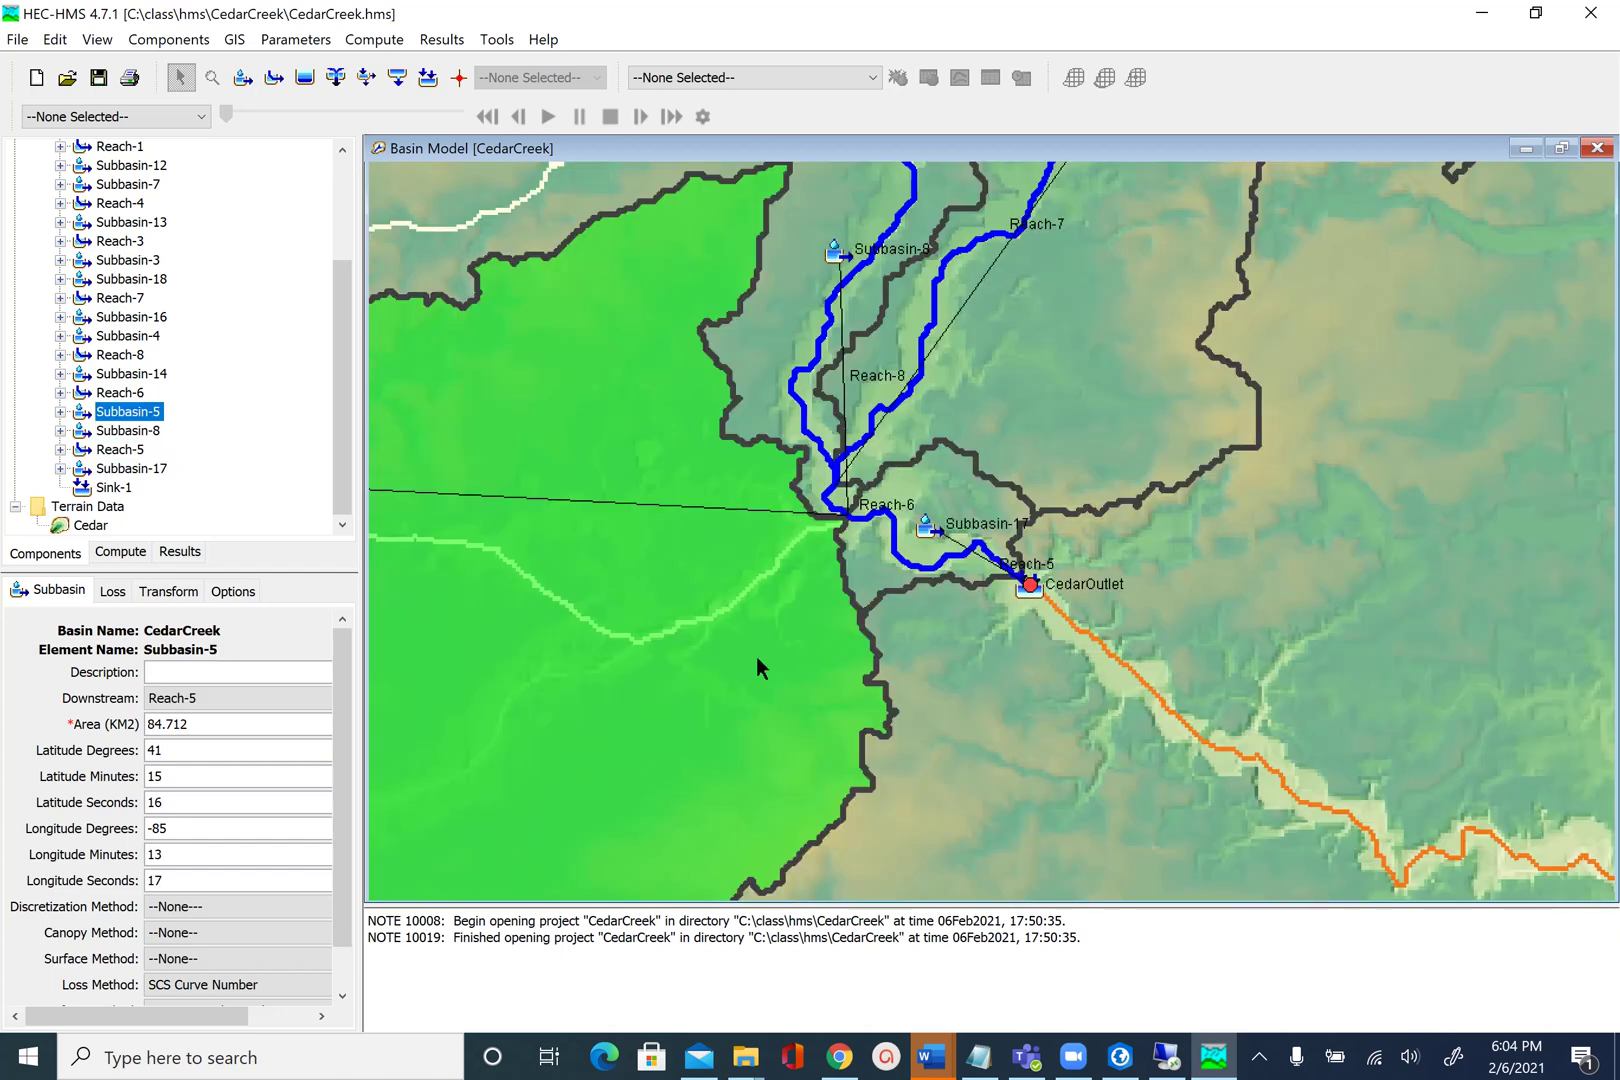
left_click(948, 485, "ctrl")
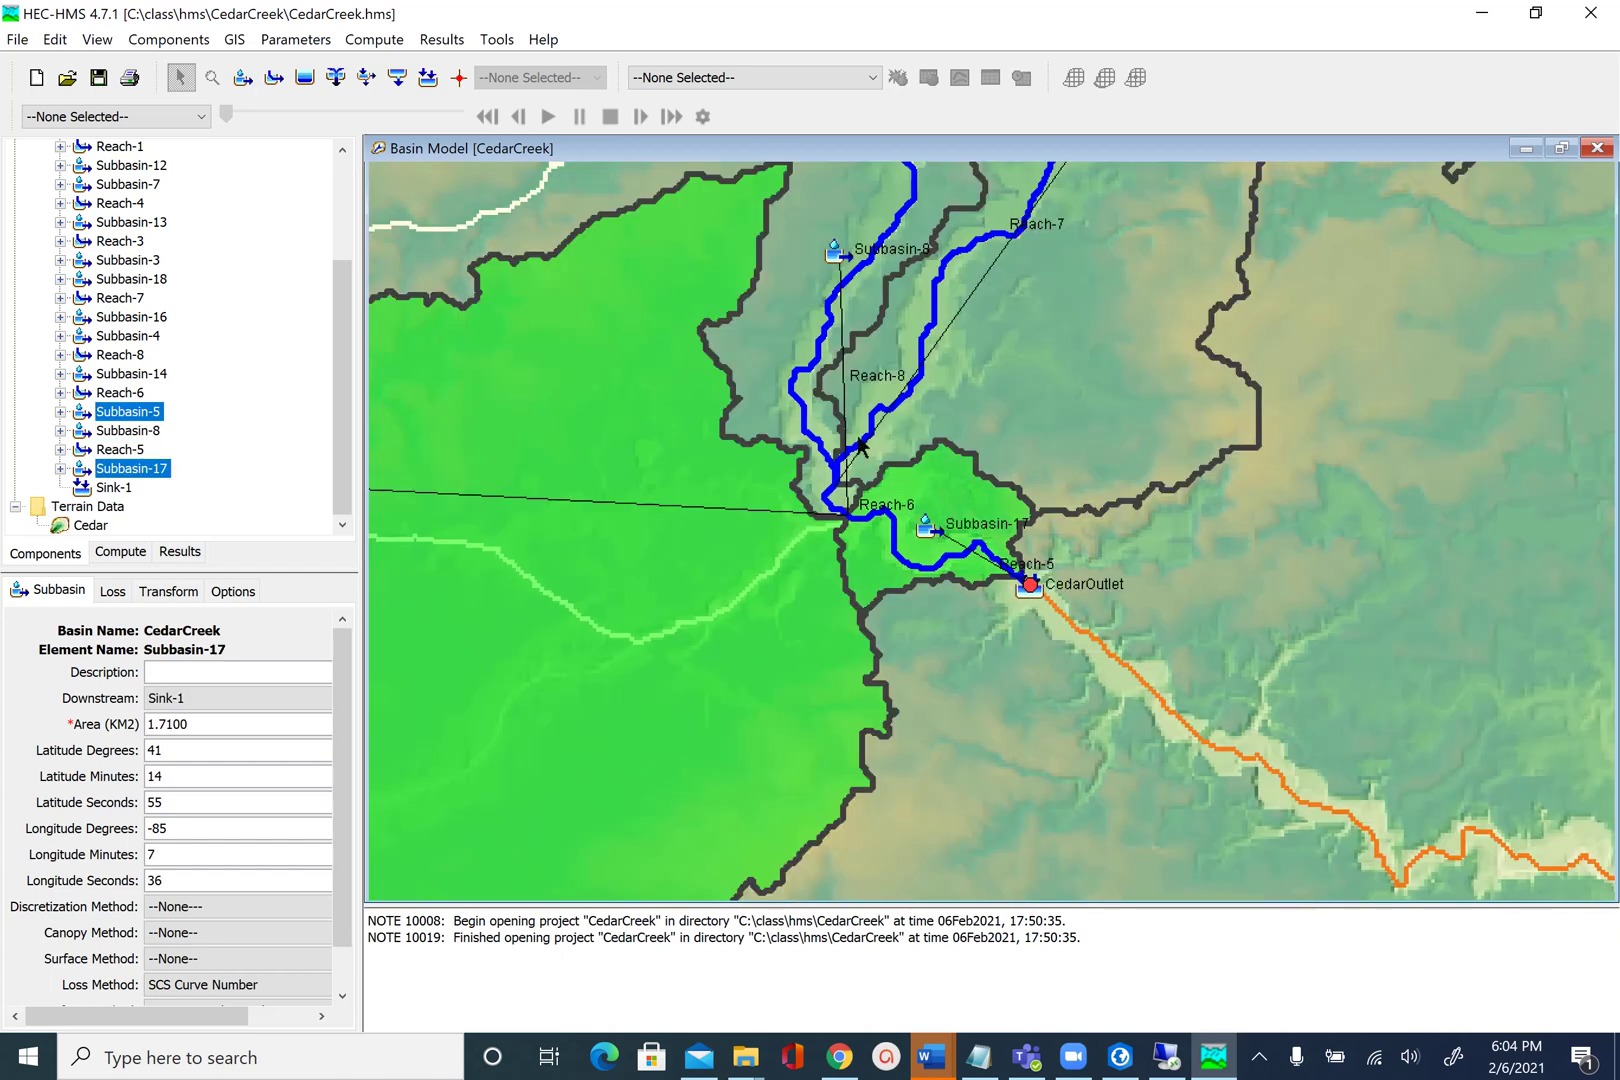
Step: Merge Subbasin-8 with Subbasin-17
left_click(778, 337)
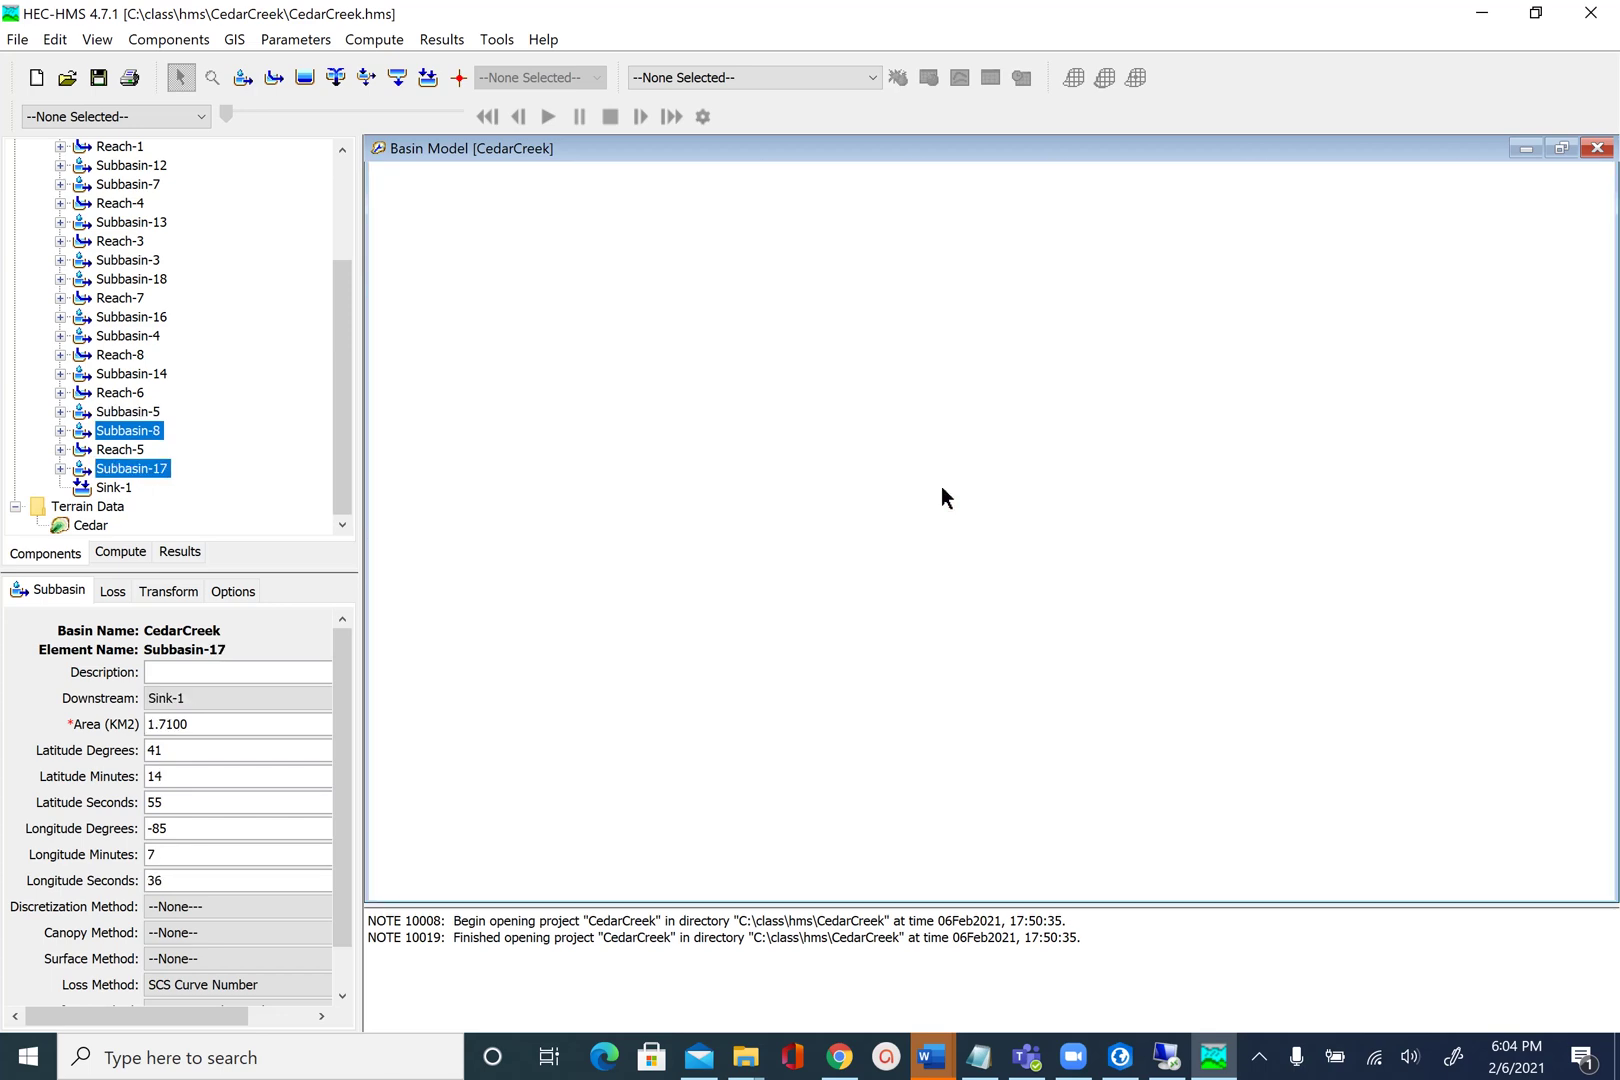
left_click(942, 487, "ctrl")
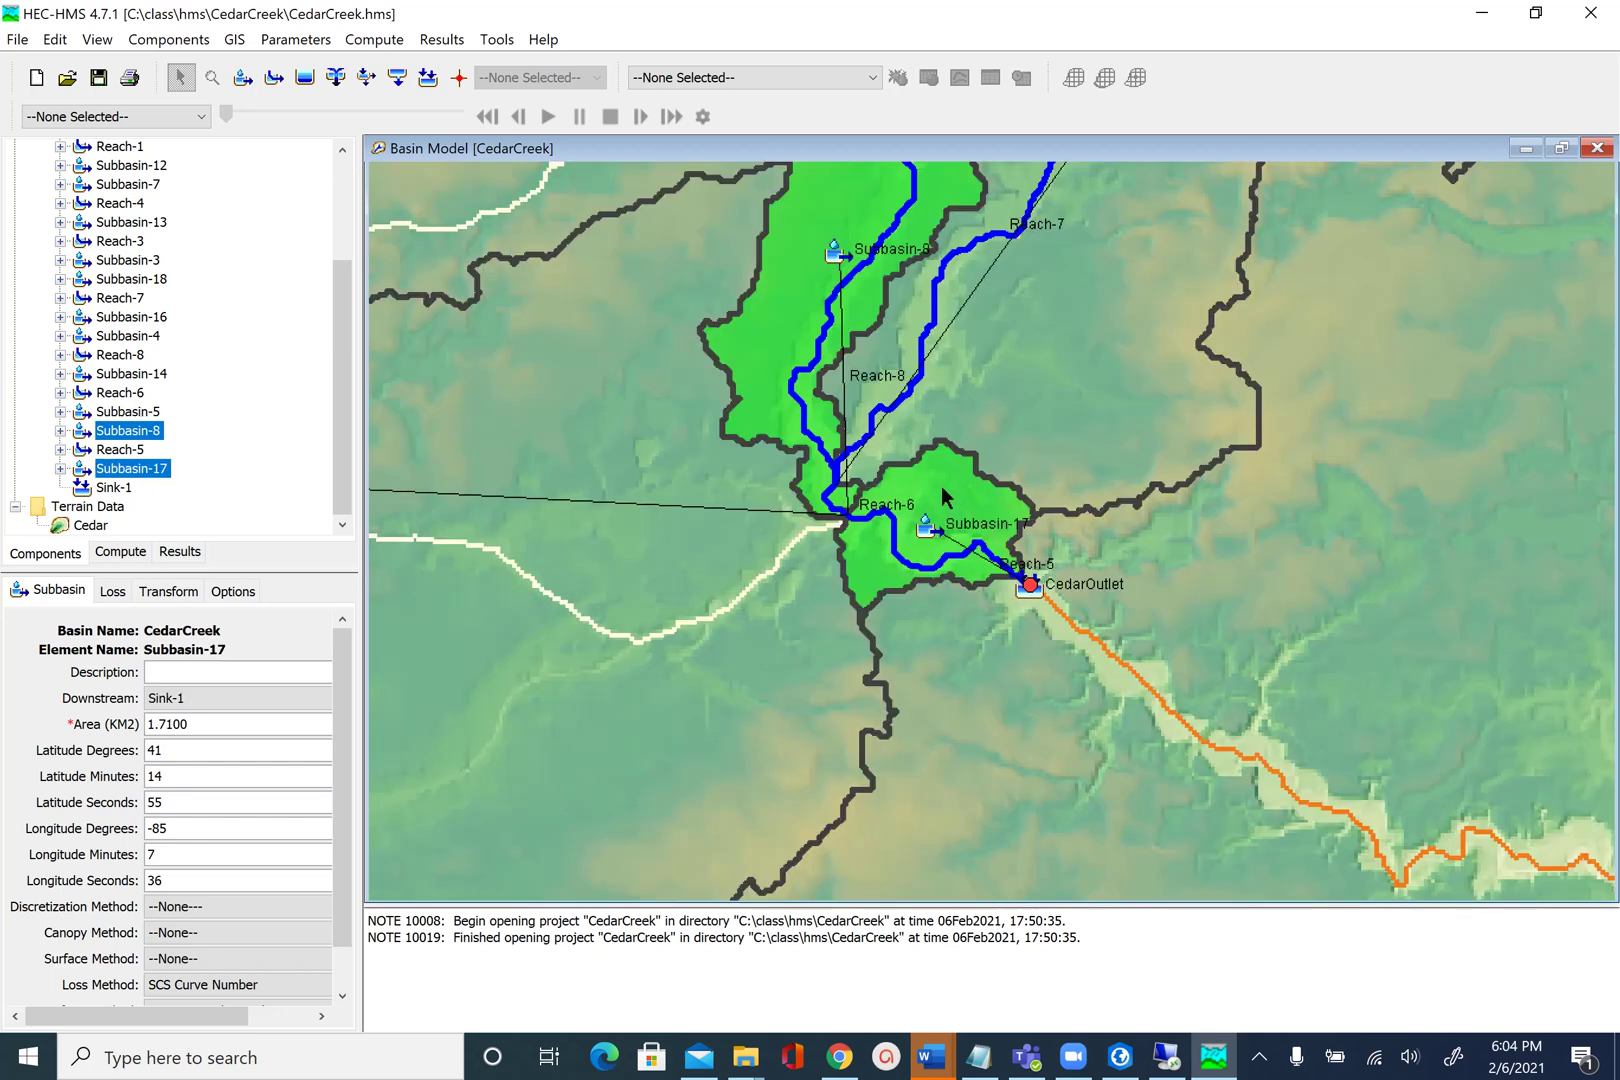
left_click(236, 42)
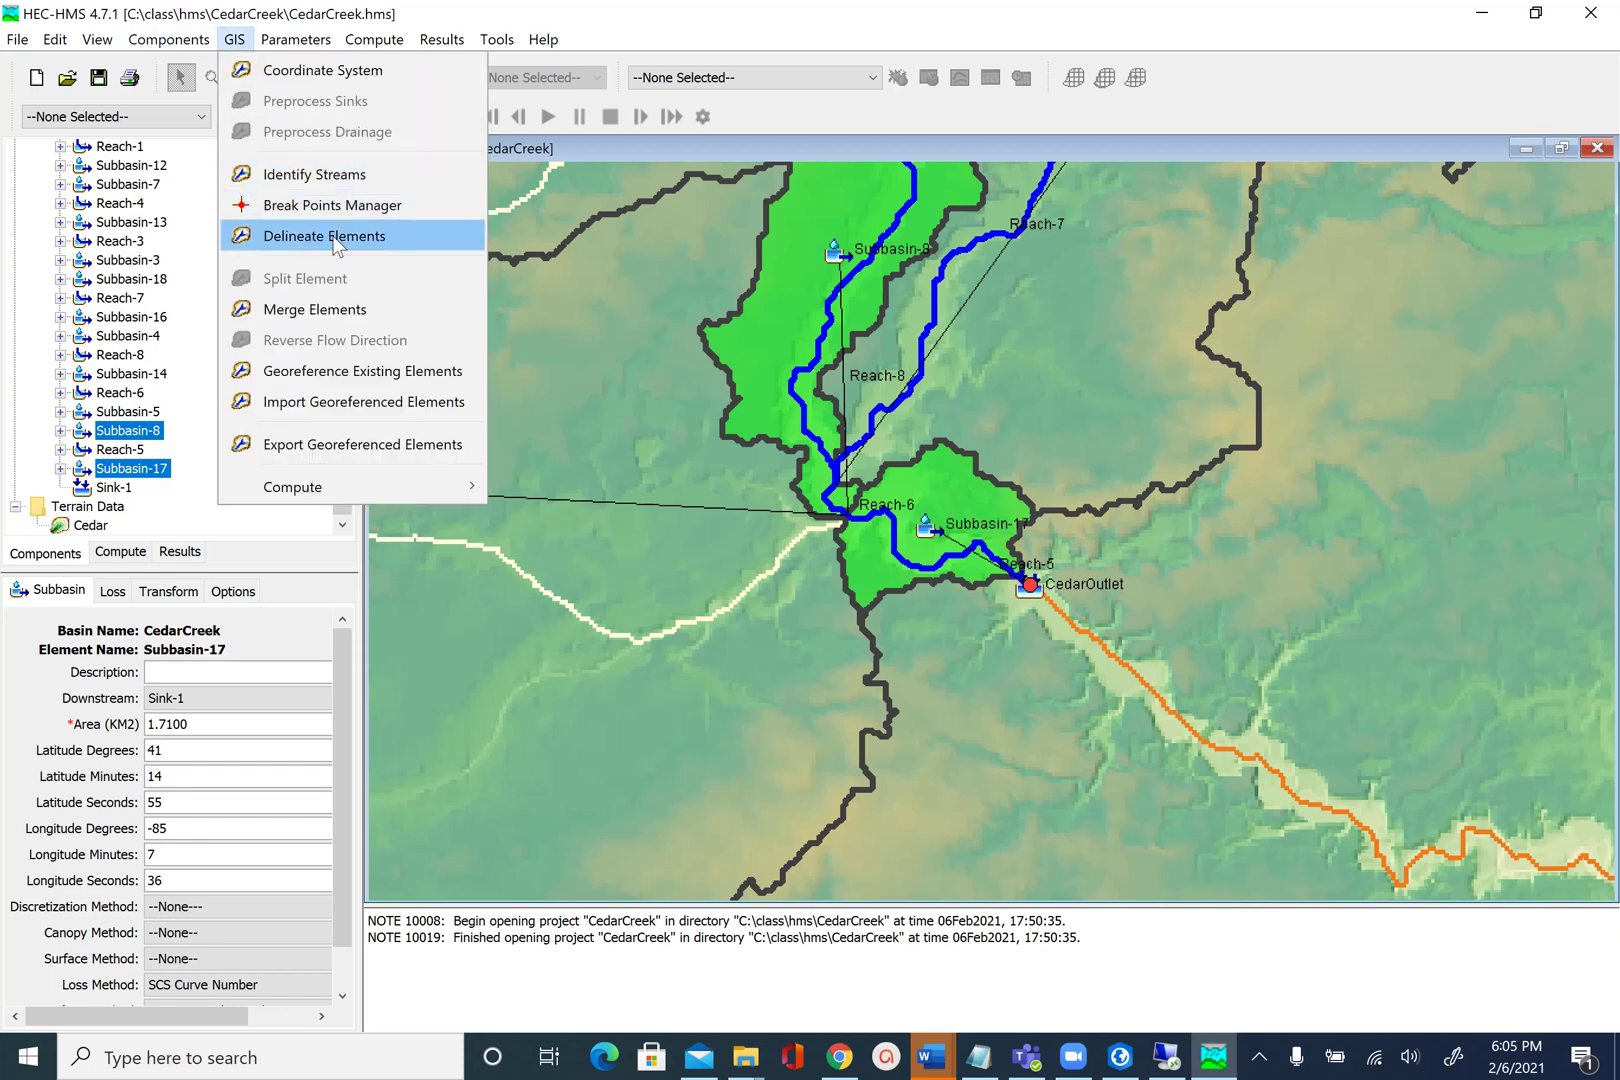
left_click(321, 306)
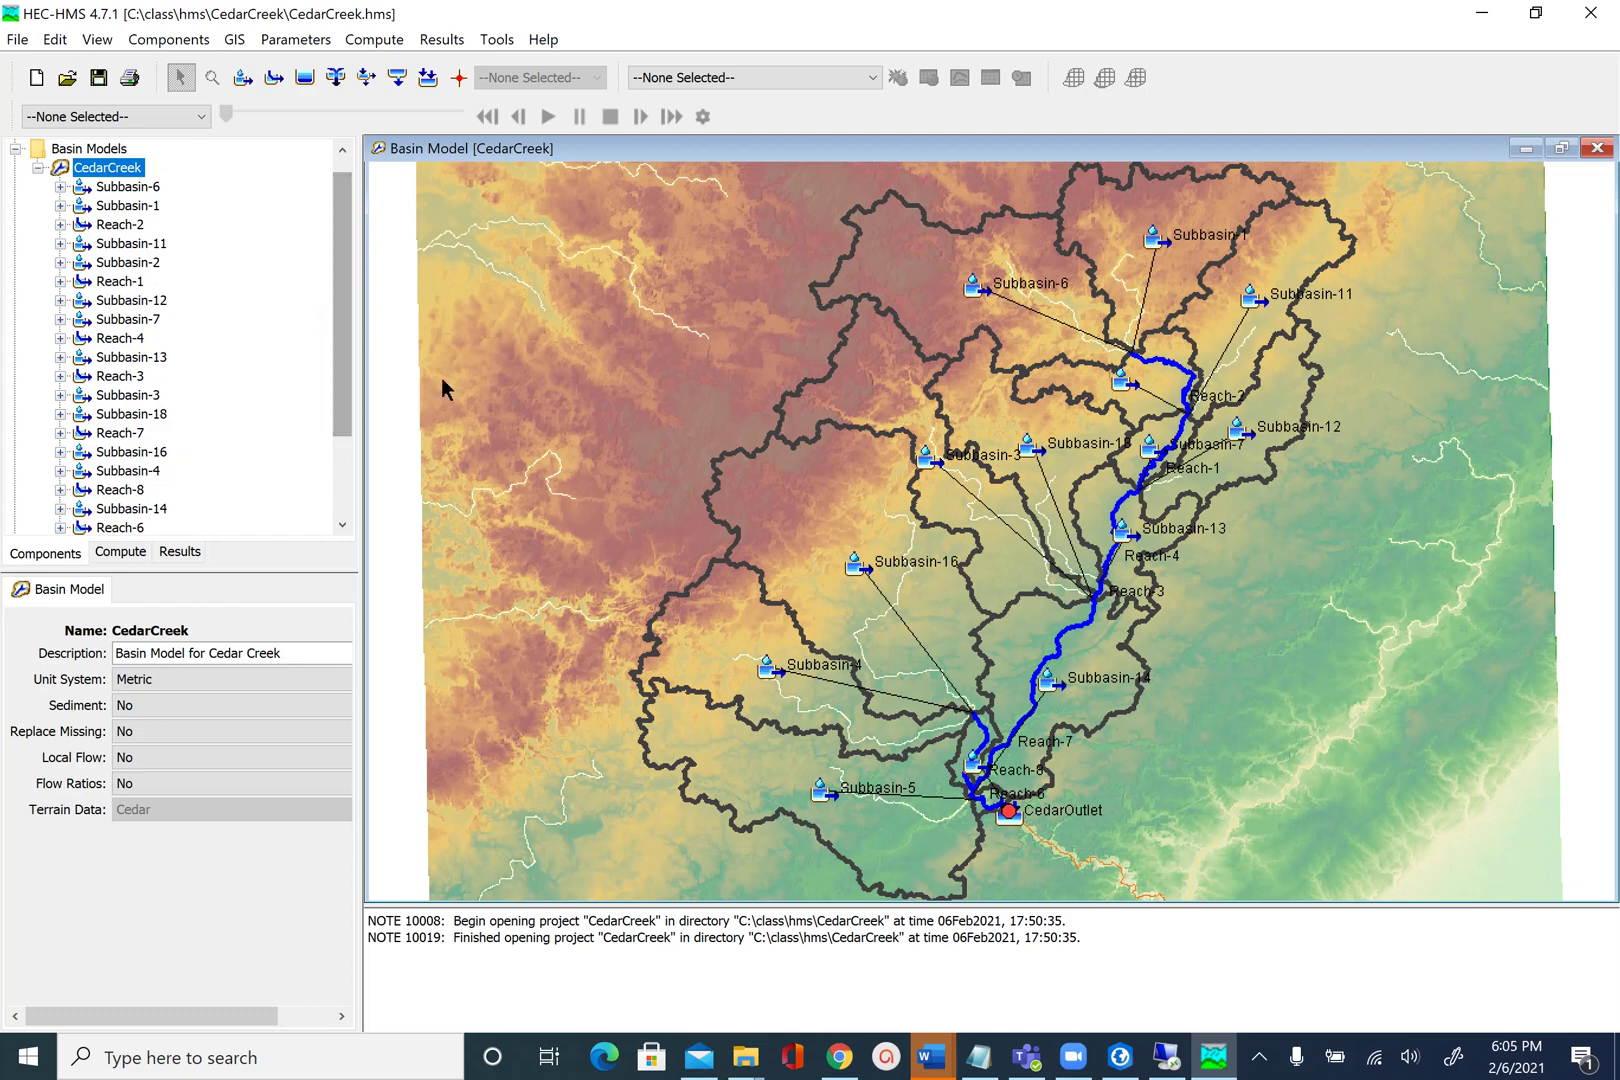
Step: Select the merged subbasin upstream of CedarOutlet on the basin map and examine its extent relative to its neighbors
scroll(1040, 812, "up", 2)
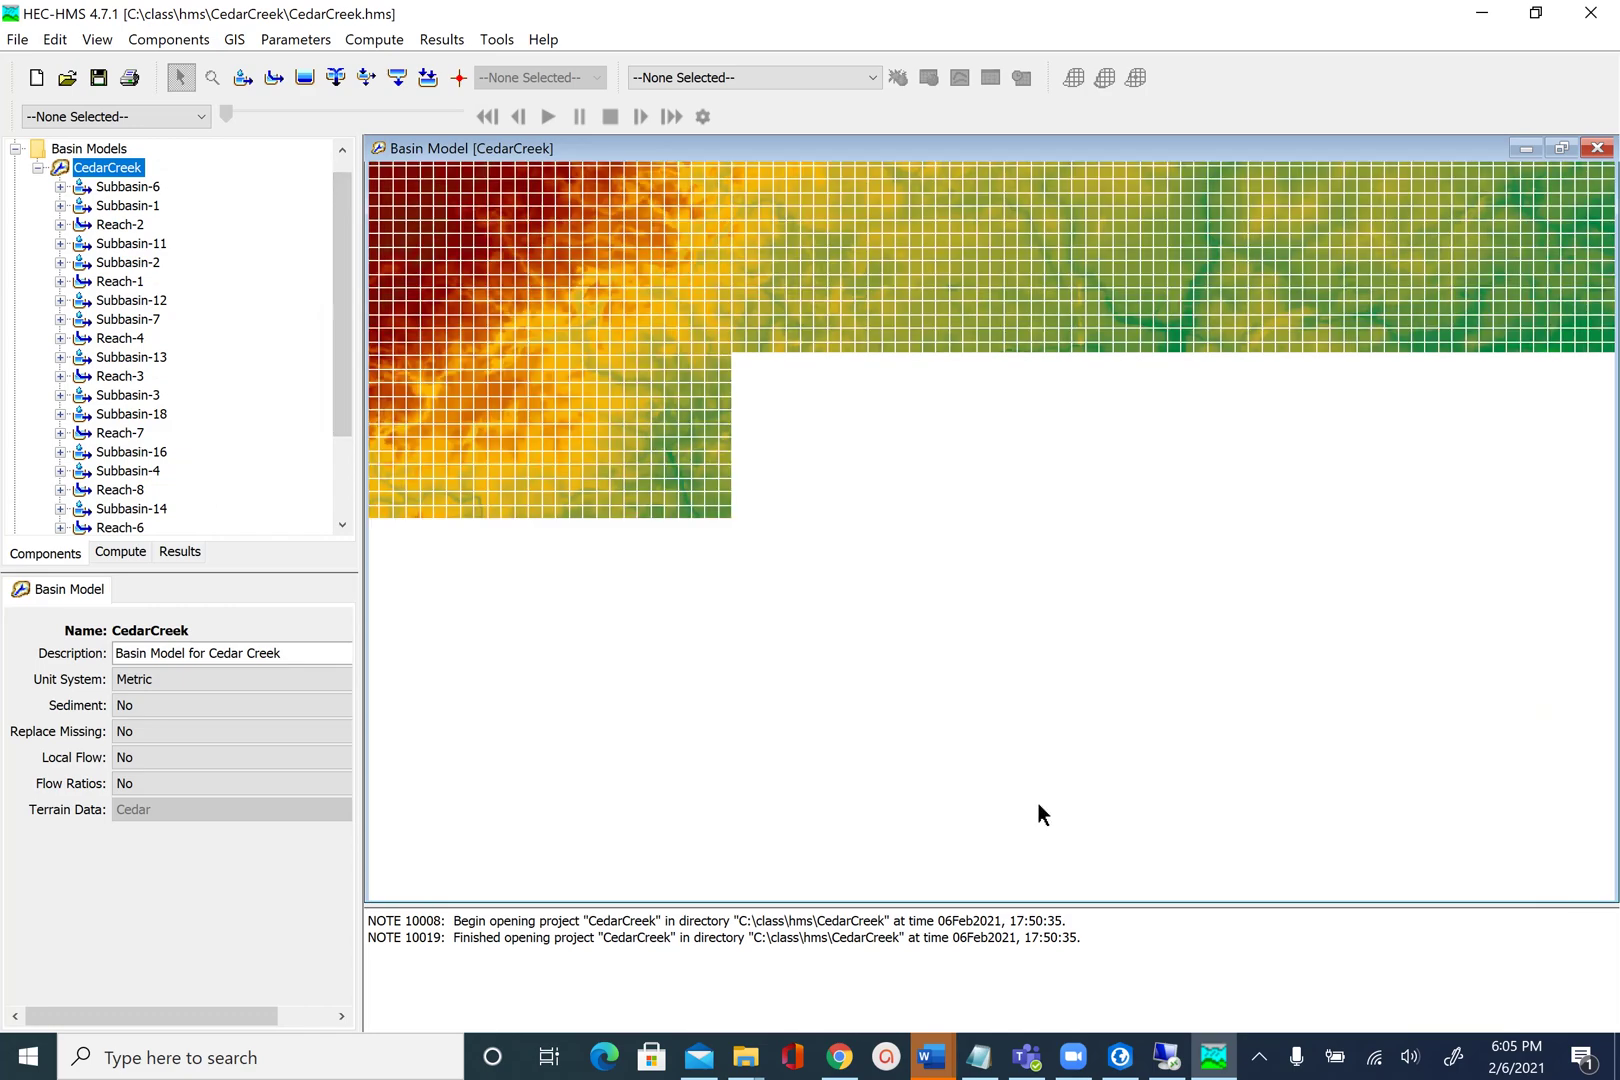
scroll(930, 740, "up", 2)
left_click_drag(932, 743, 976, 268)
left_click(1061, 502)
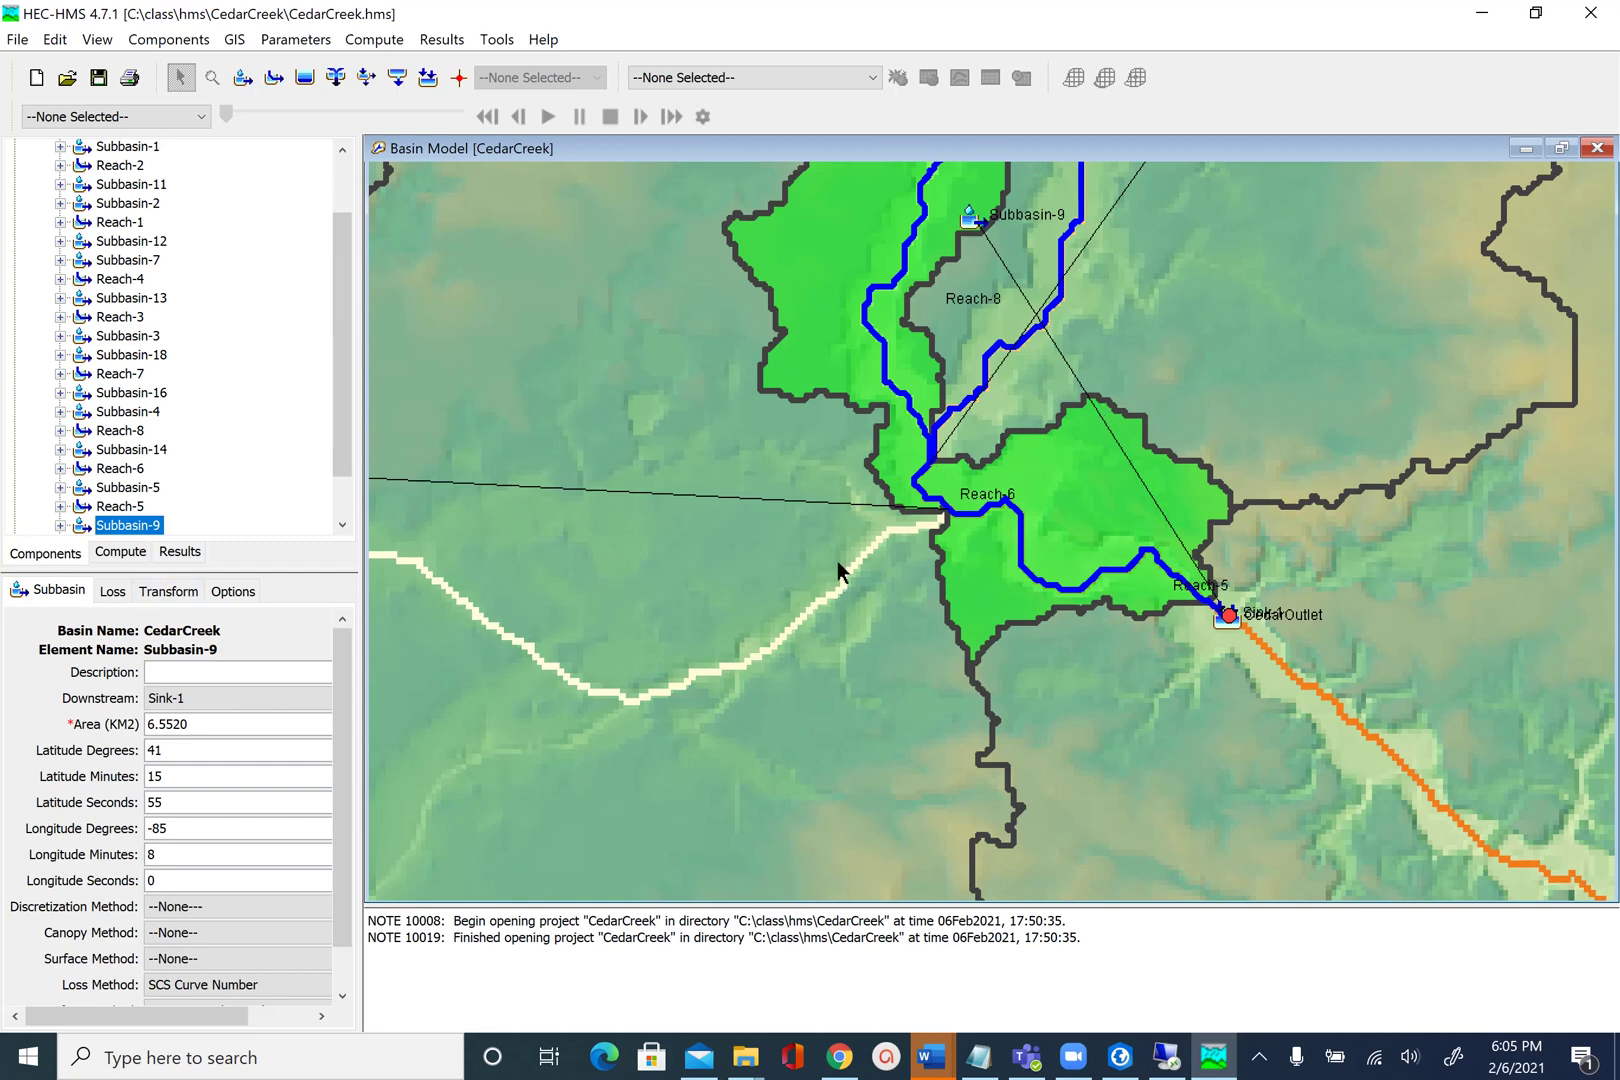
scroll(672, 518, "down", 1)
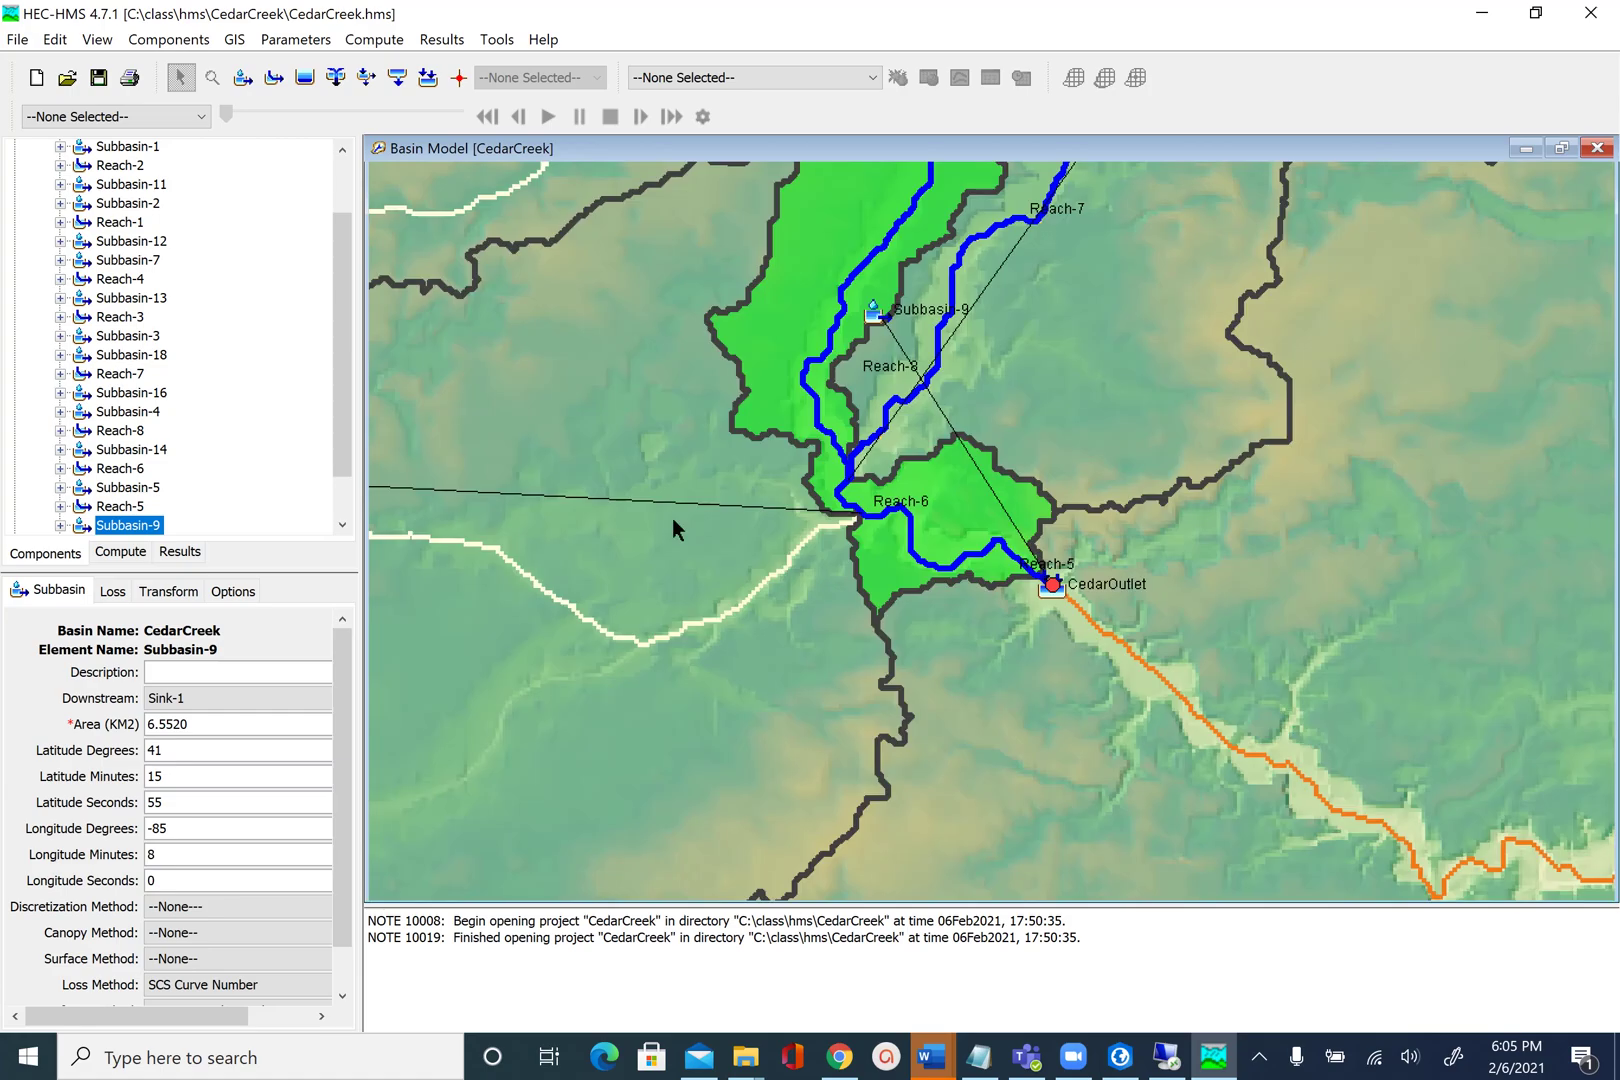
scroll(672, 518, "down", 1)
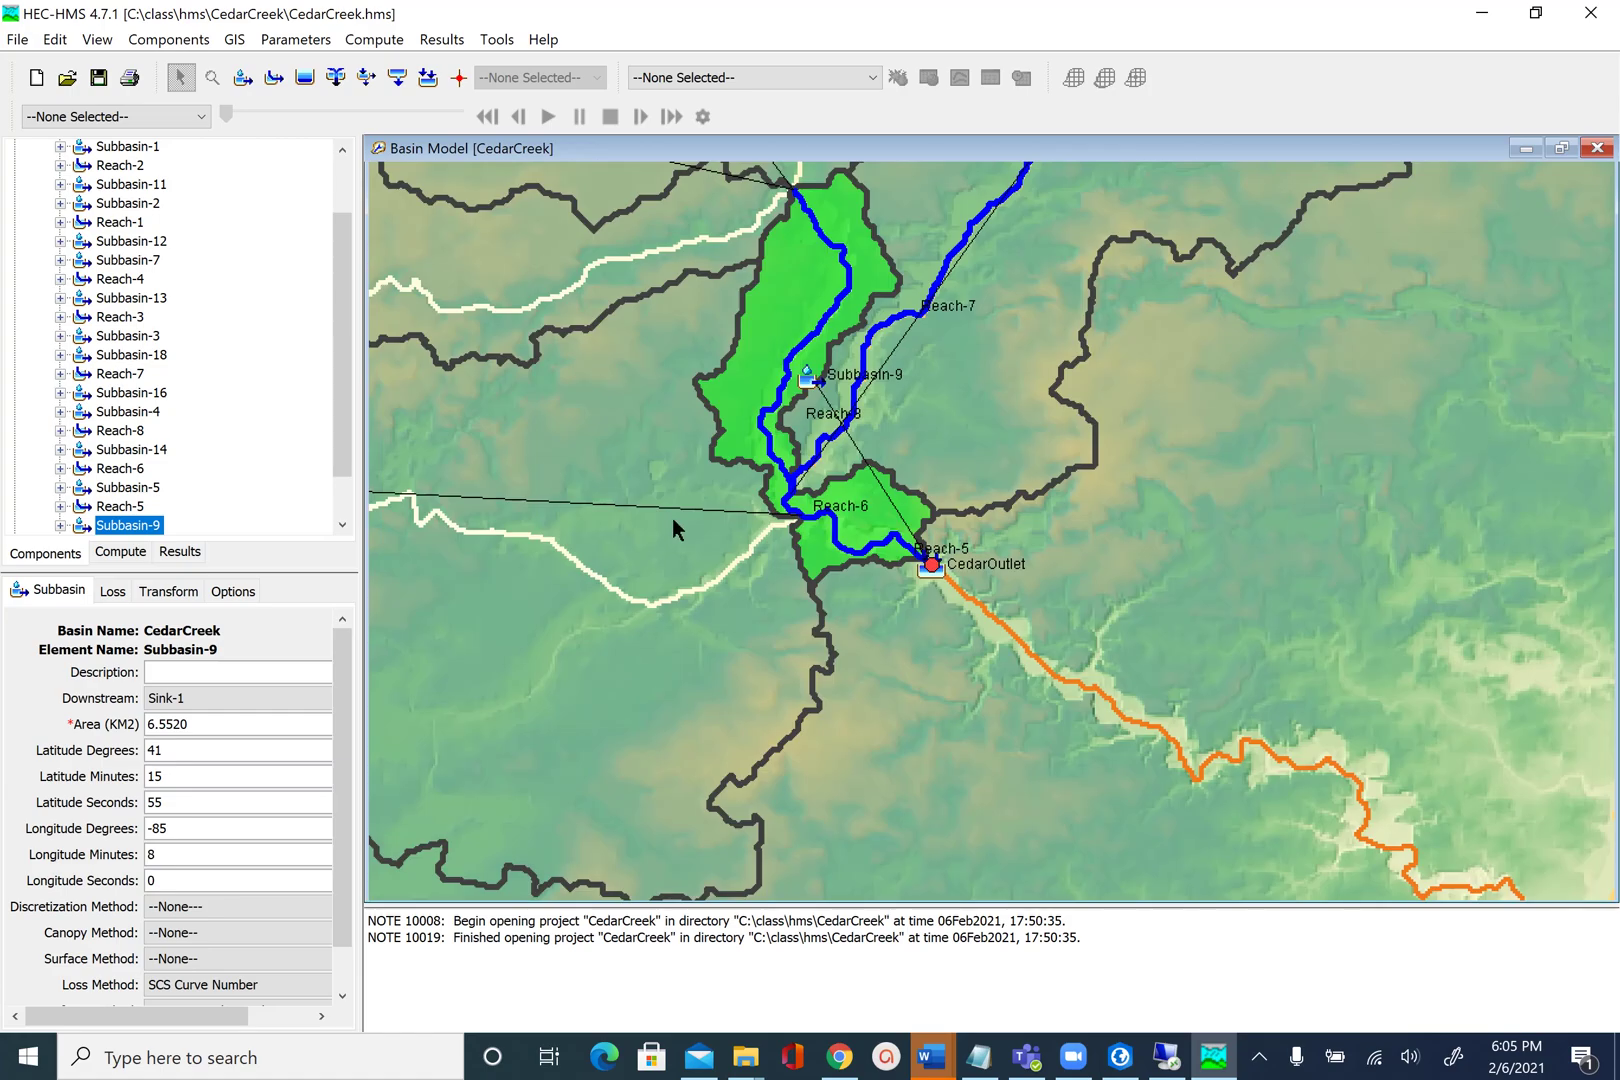
scroll(672, 518, "down", 1)
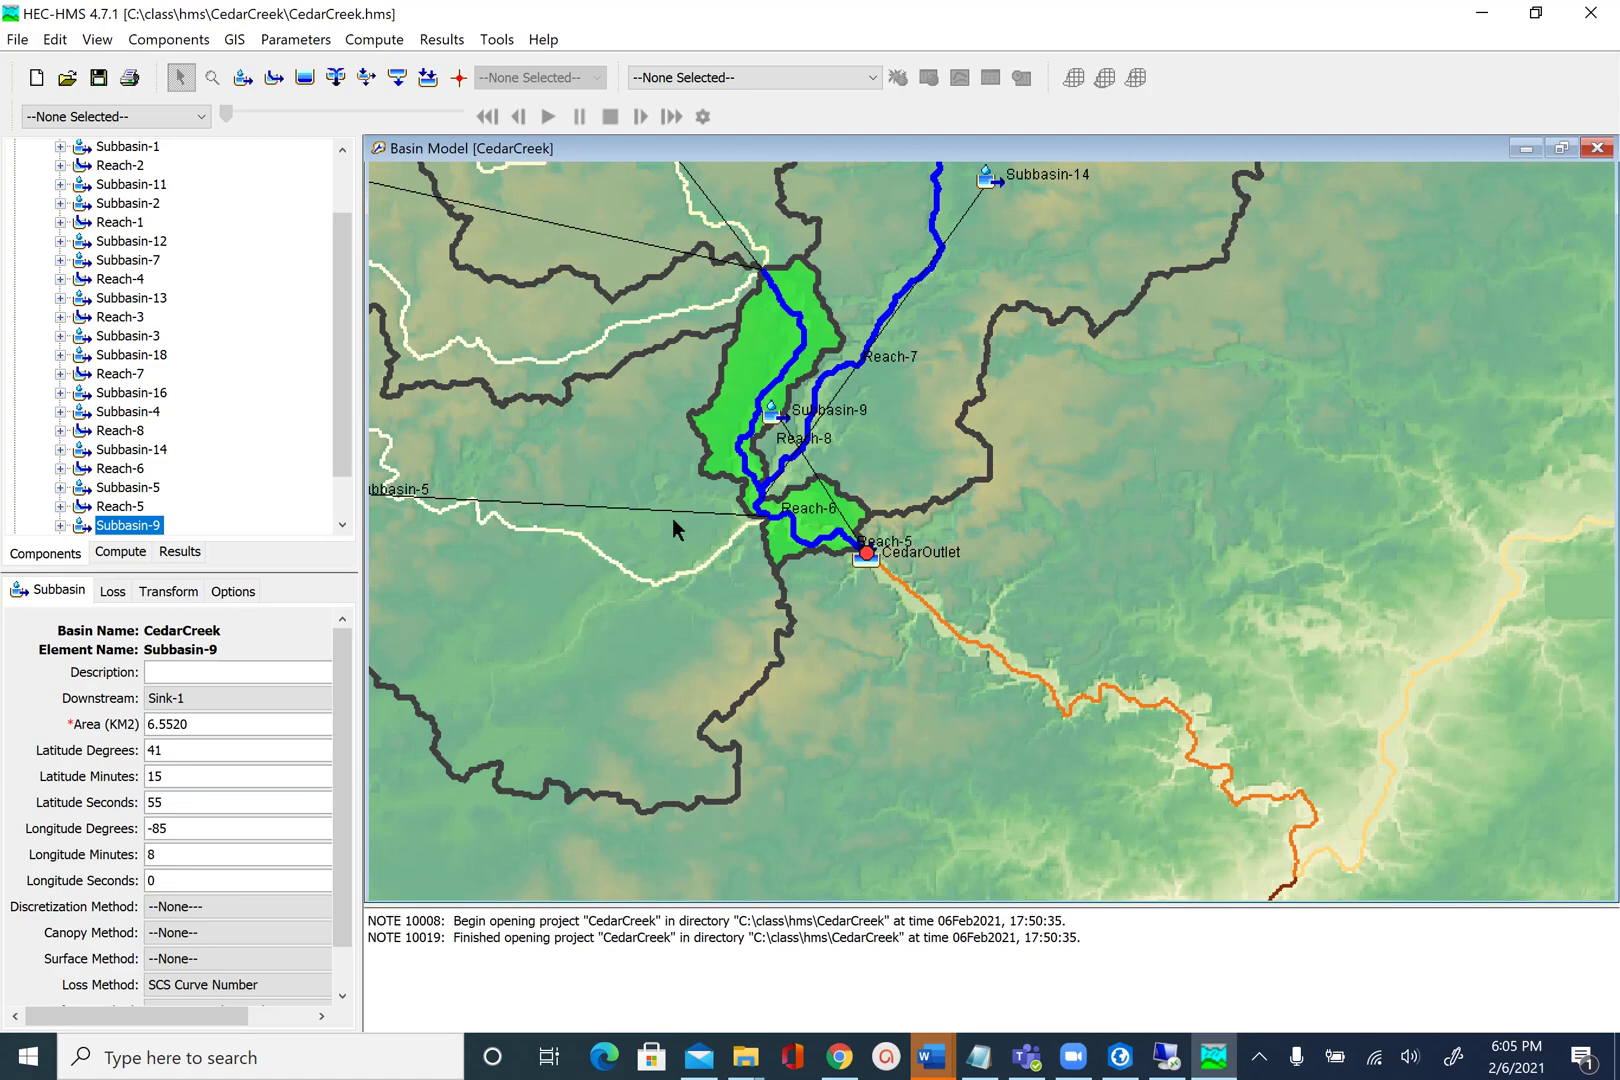
scroll(901, 535, "down", 1)
scroll(901, 535, "down", 1)
scroll(901, 535, "down", 1)
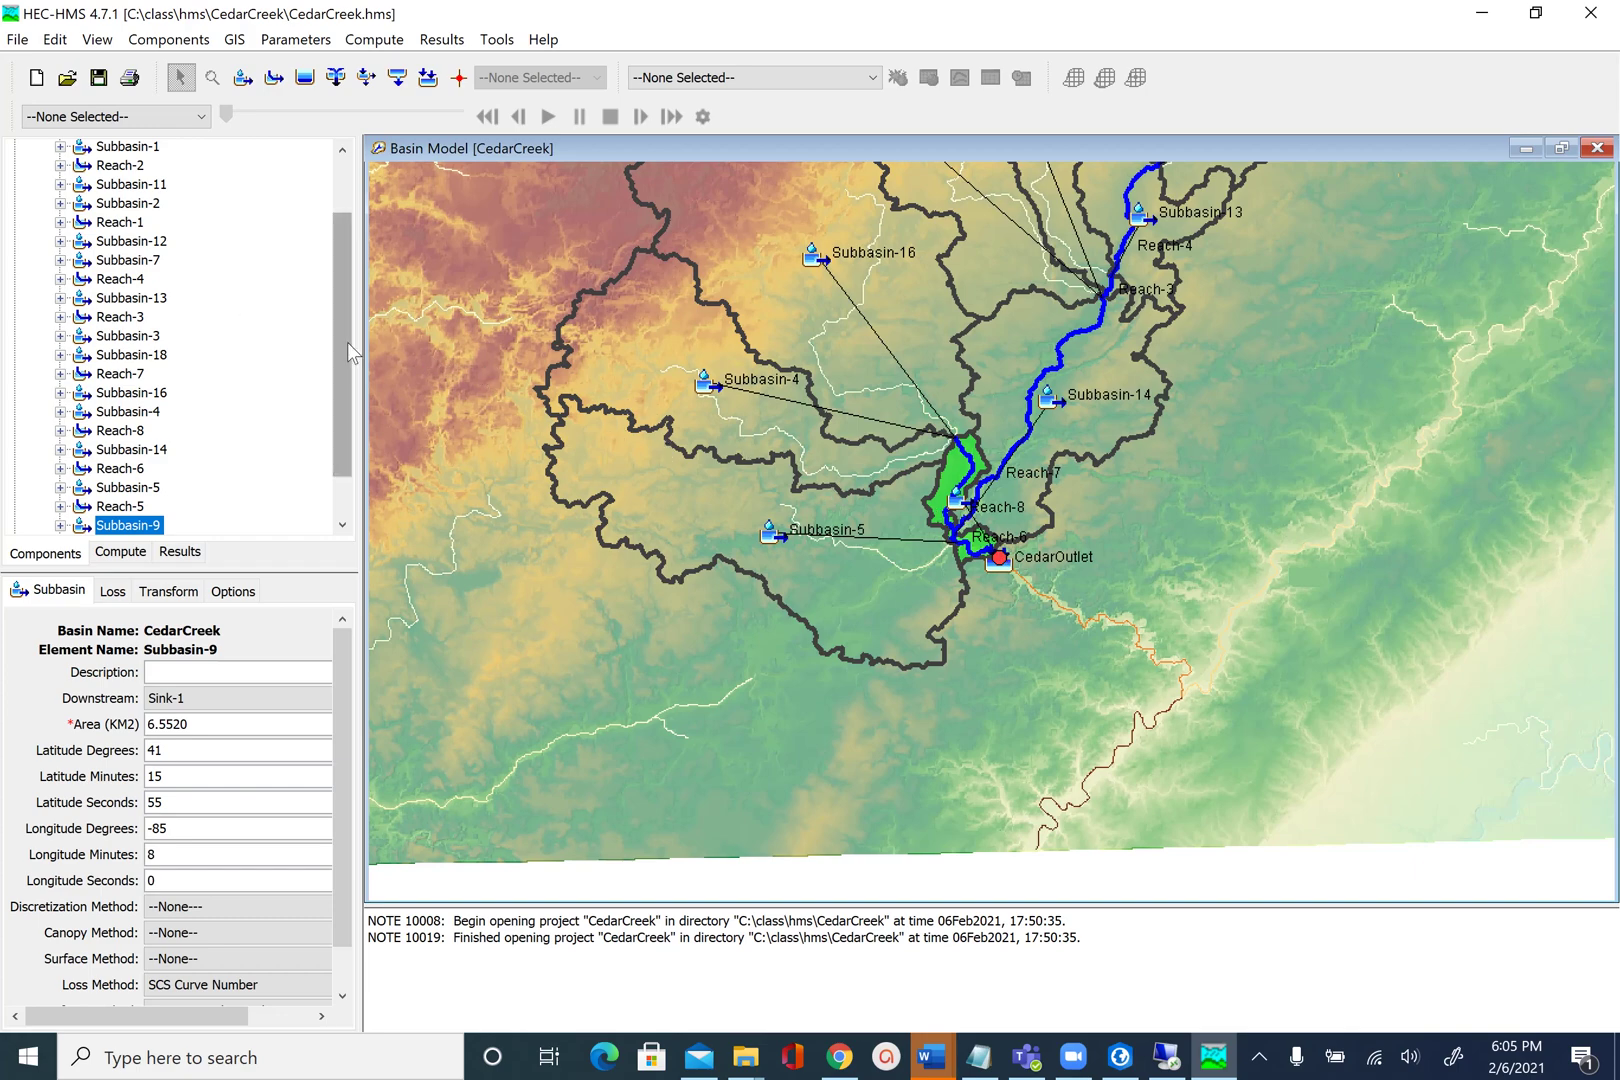
Step: Select the CedarCreek basin model, review the remaining subbasins in the Subbasin Area table, and close the table
left_click_drag(344, 340, 320, 265)
left_click(107, 187)
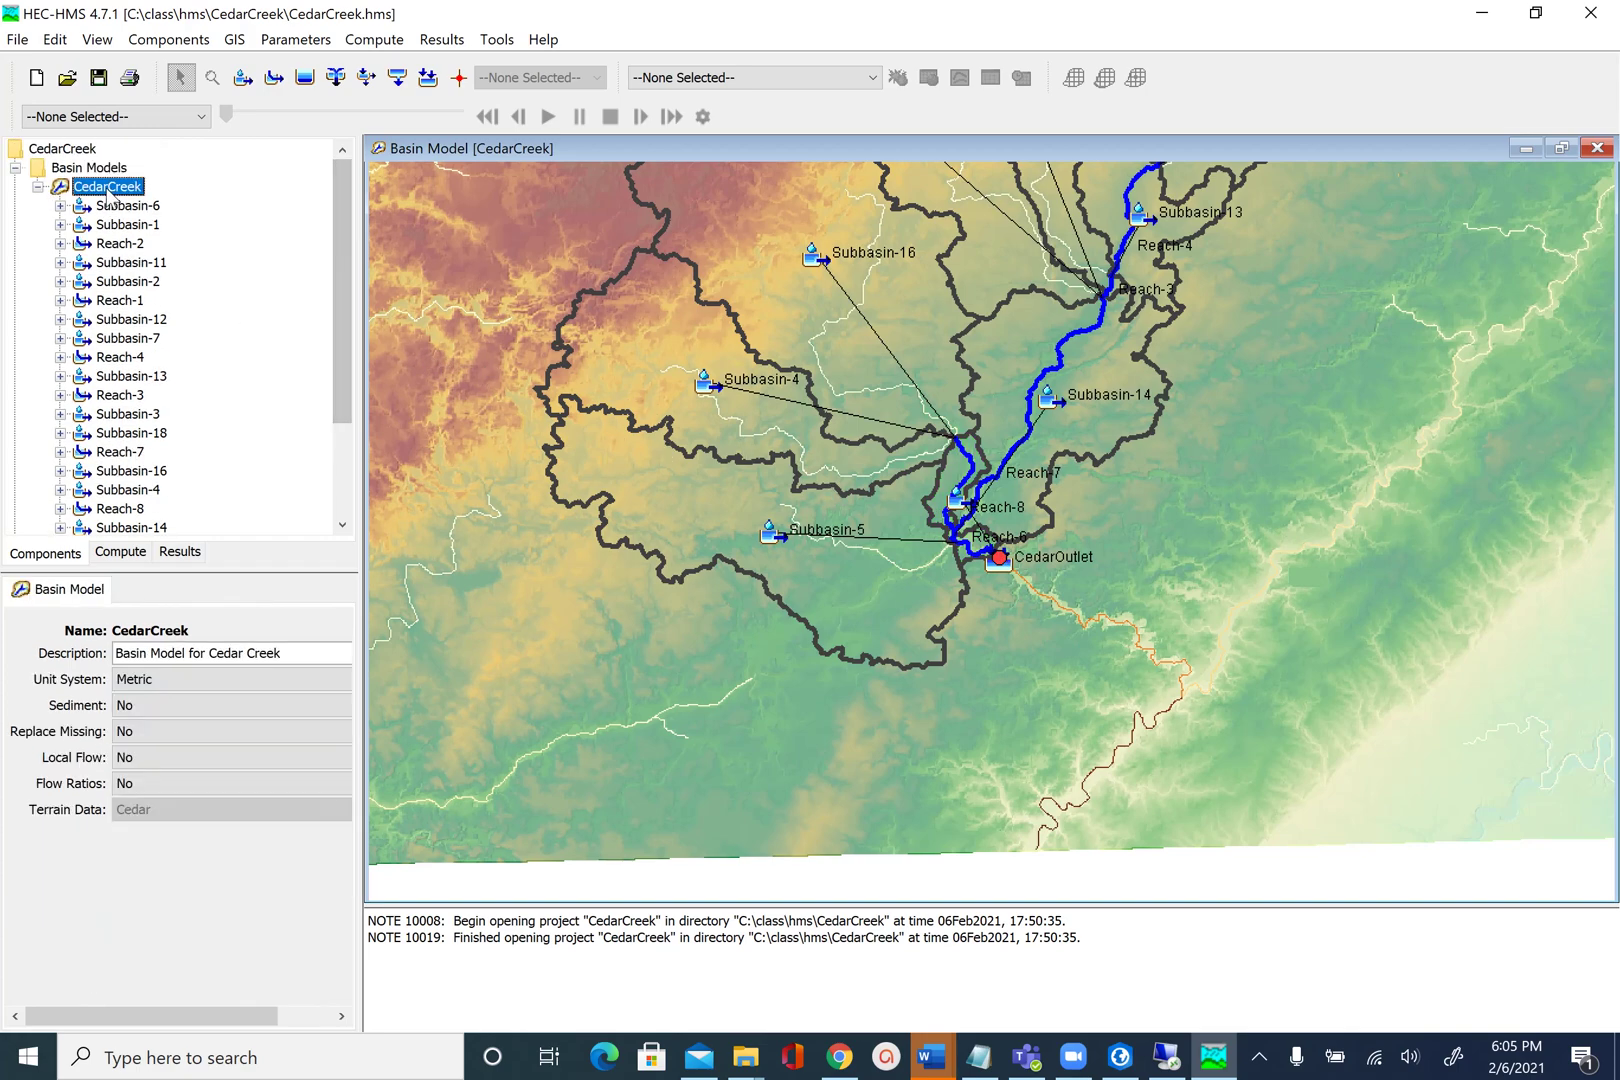
scroll(572, 366, "down", 2)
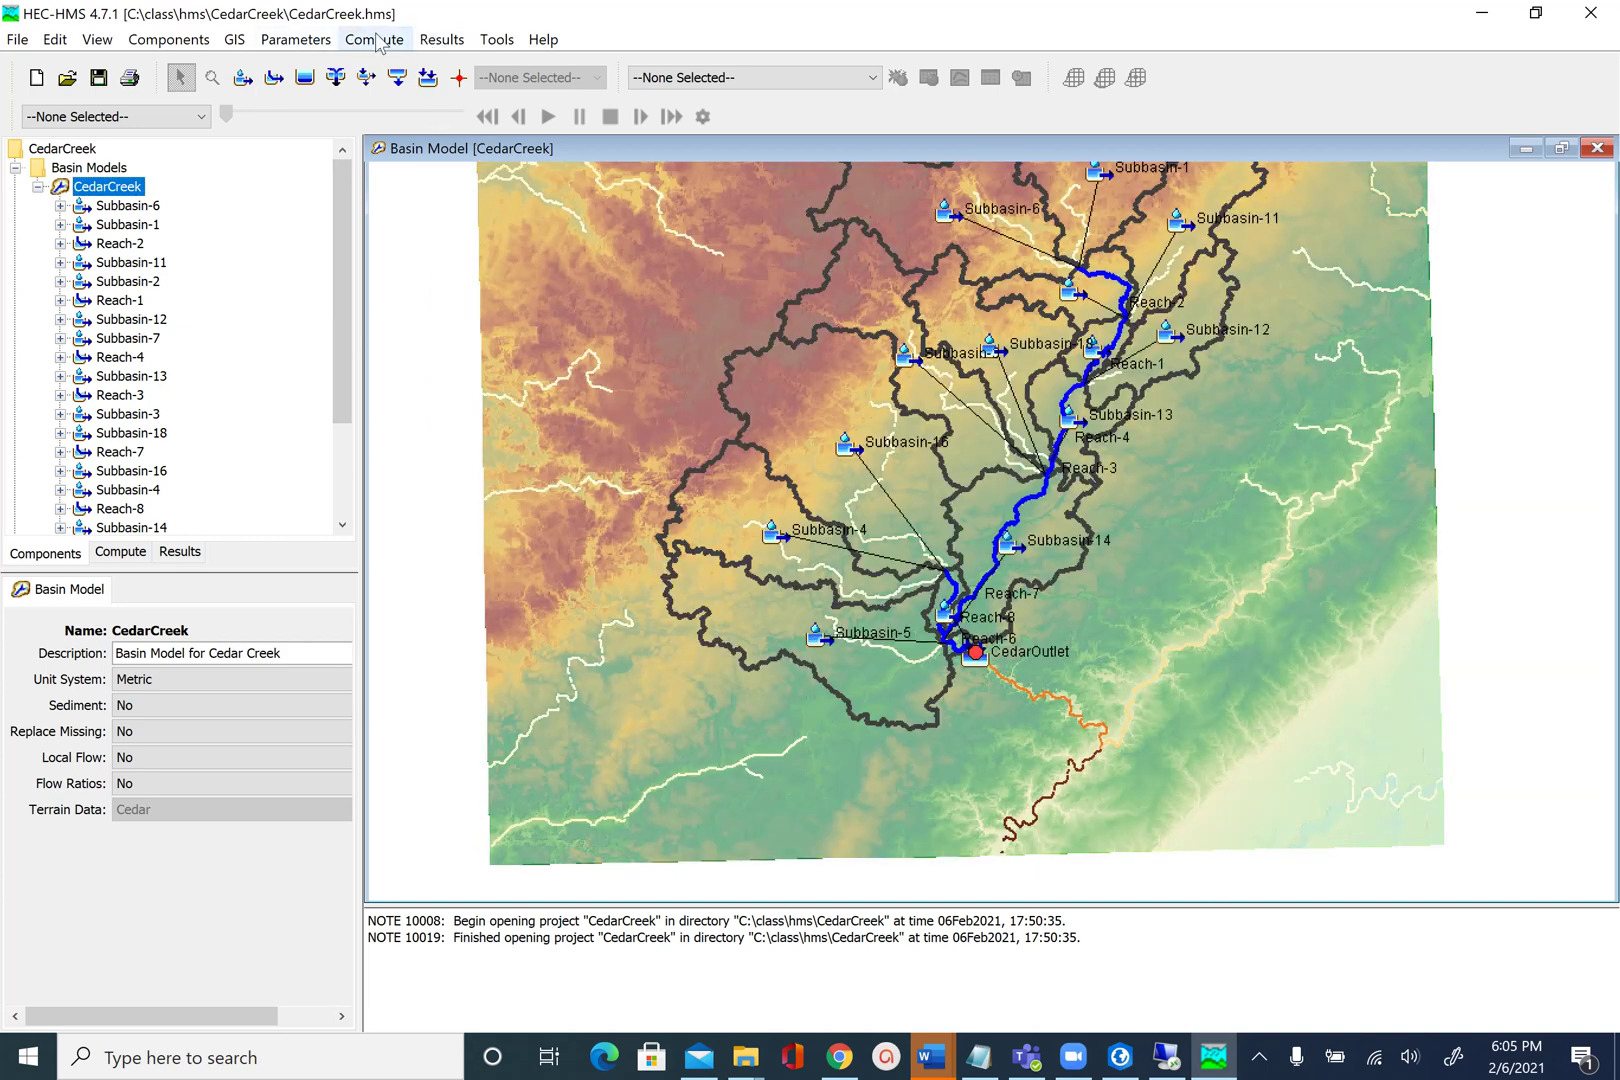
left_click(298, 42)
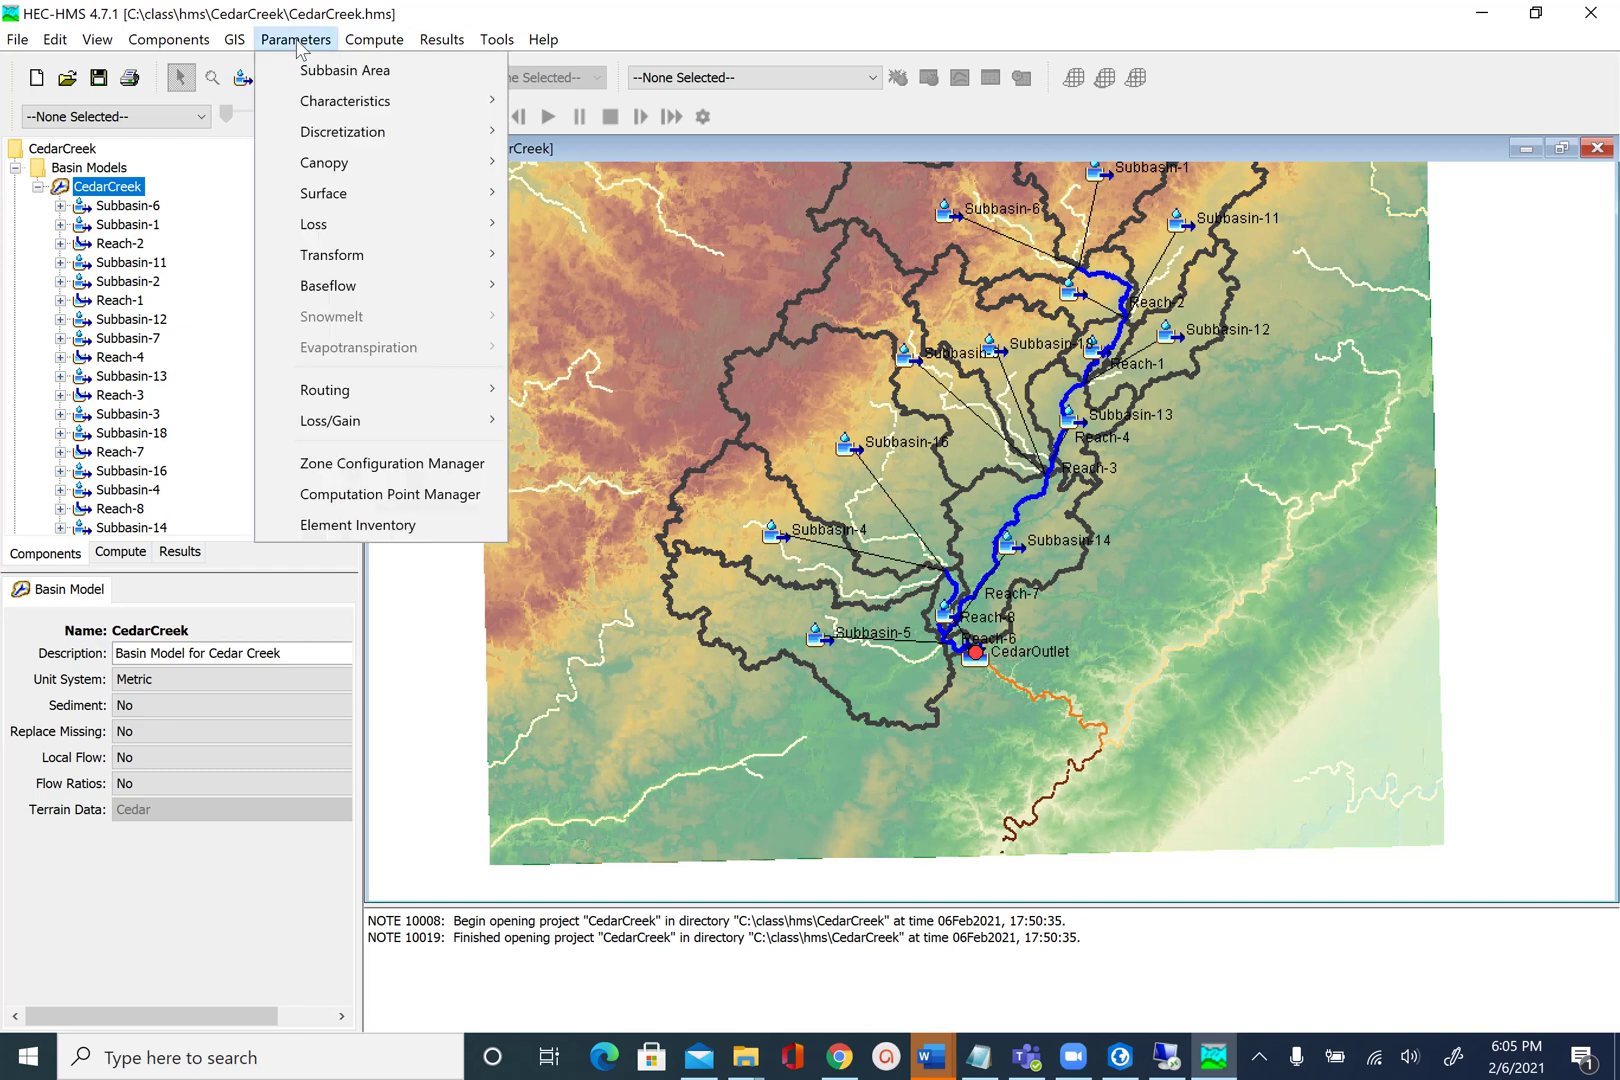
left_click(320, 69)
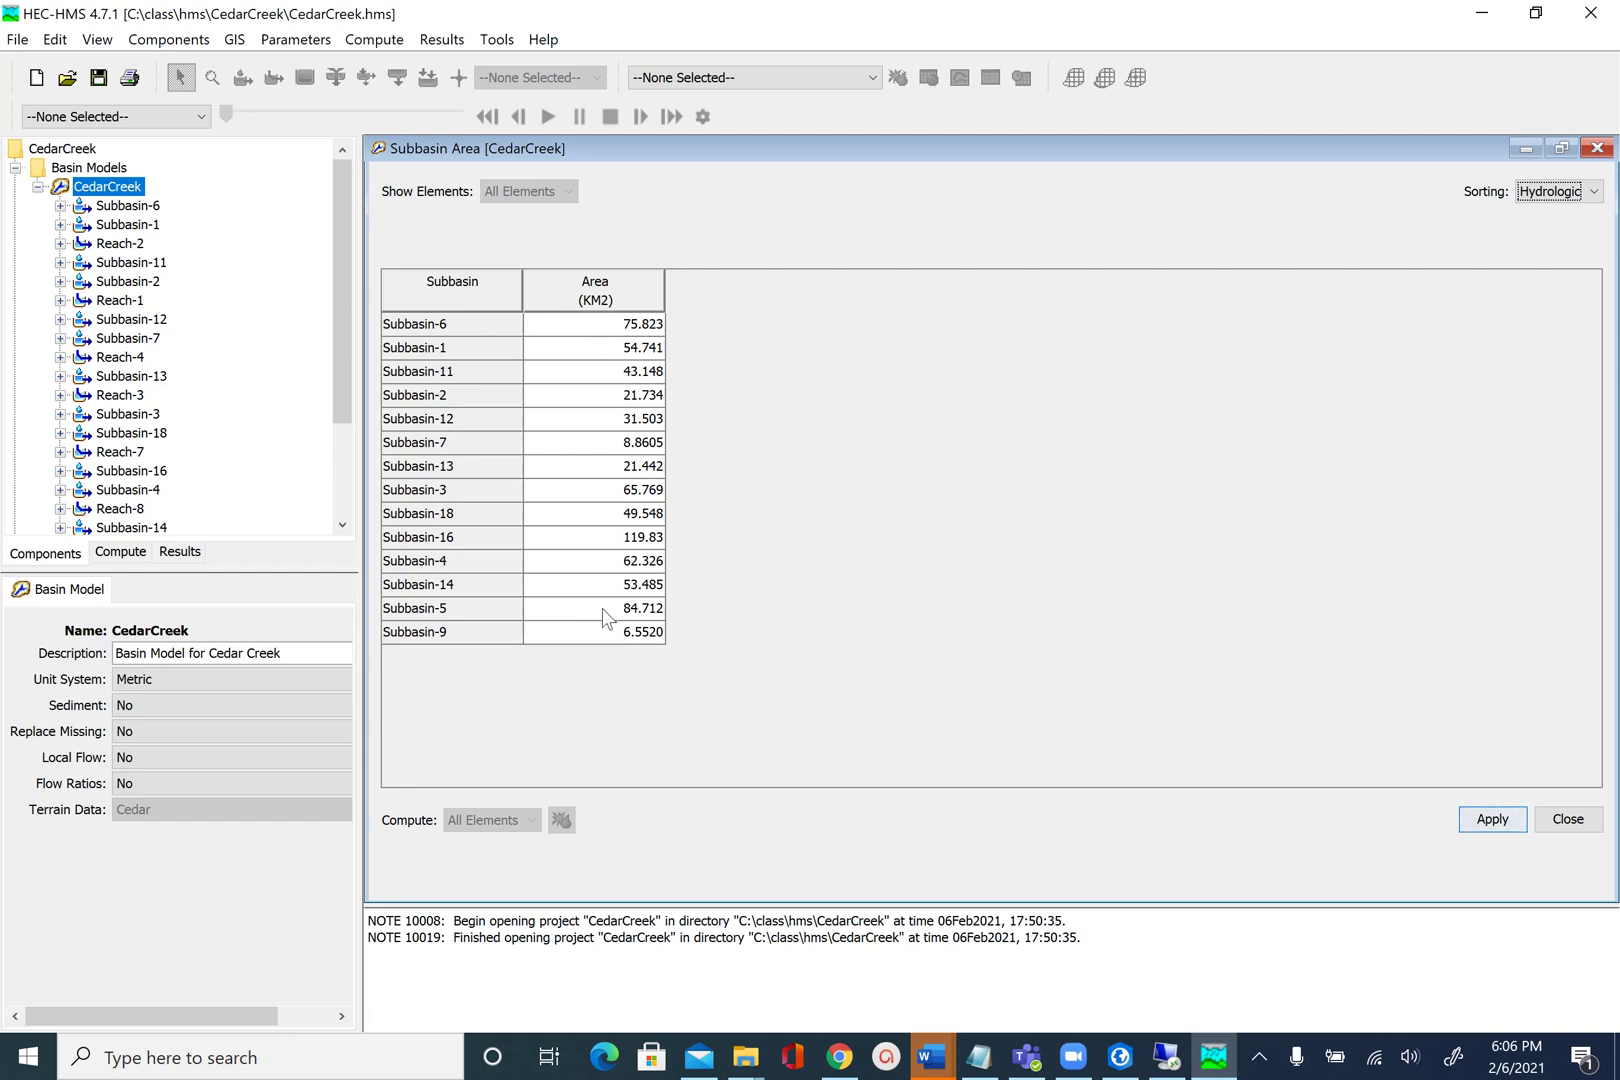
left_click(1600, 147)
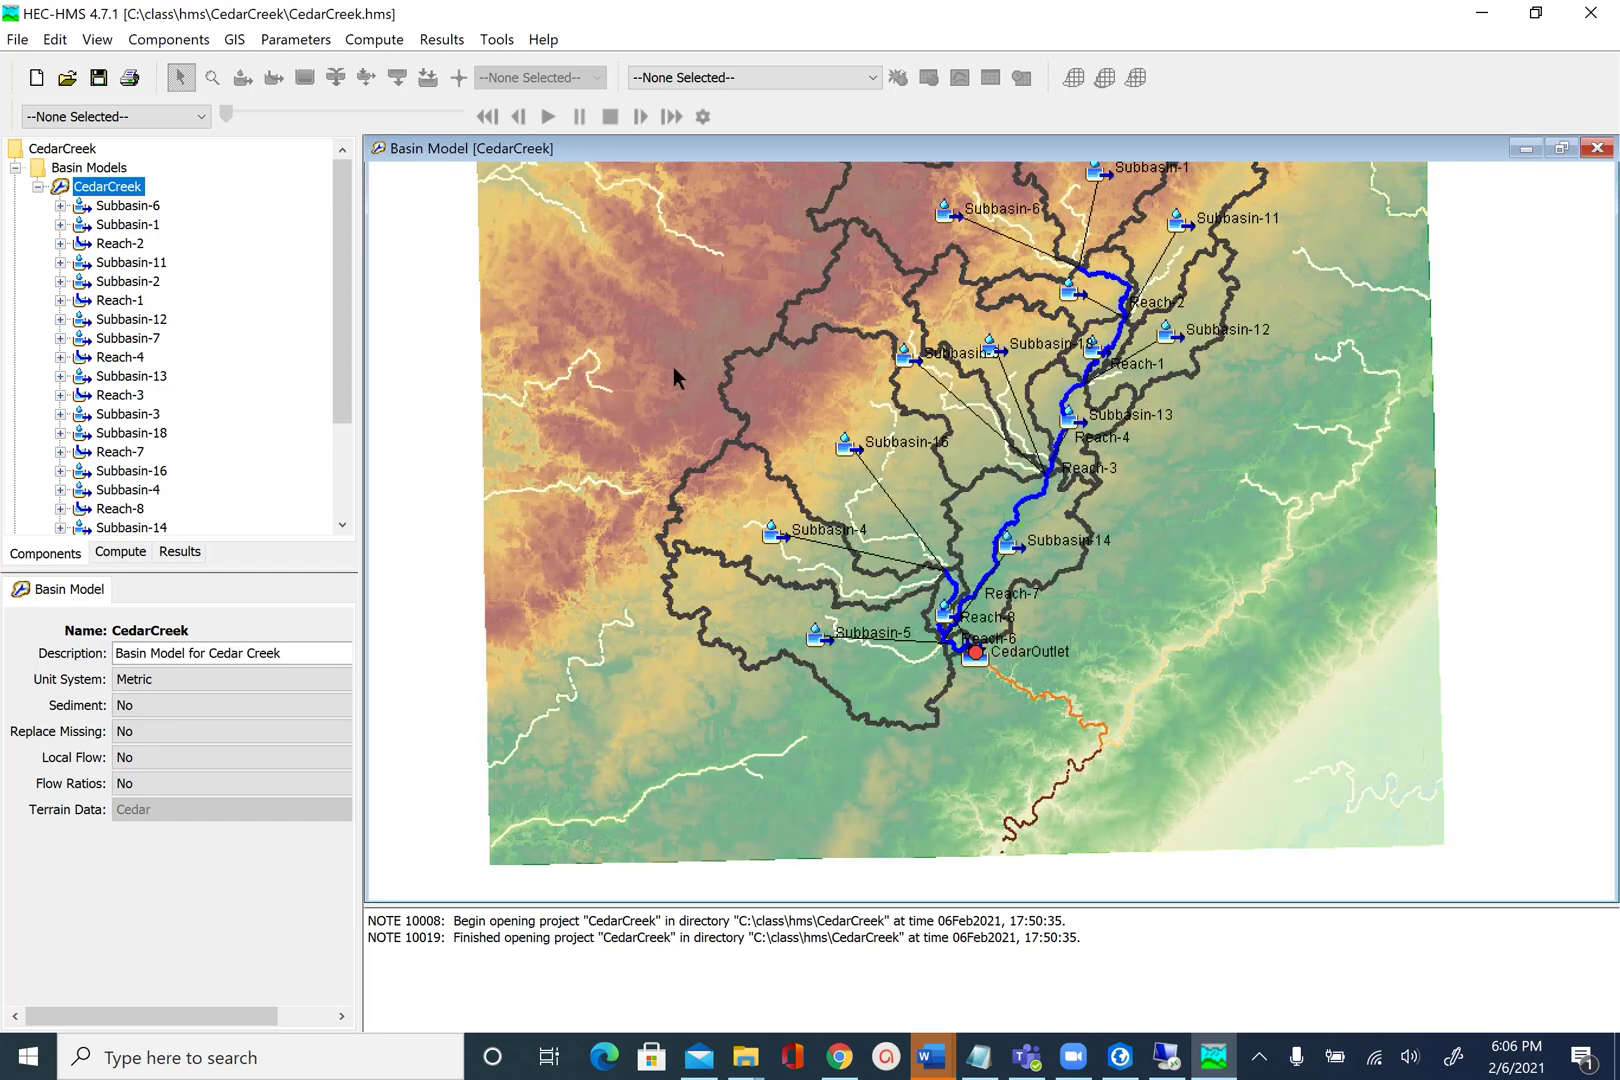